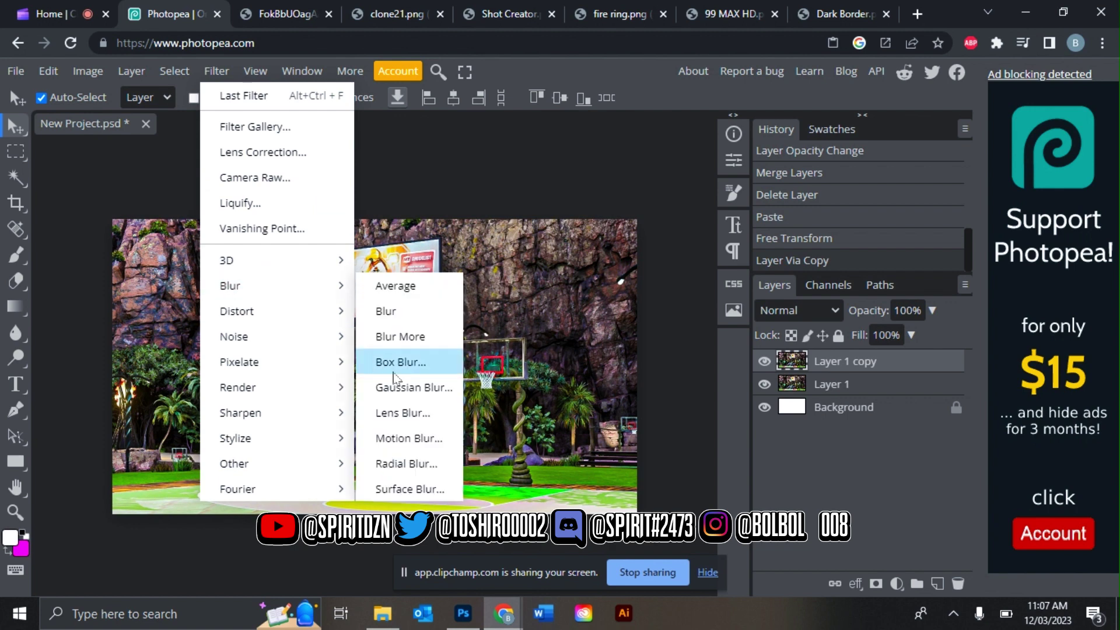
# Step: Apply a Gaussian Blur to the duplicated court layer, blended as Lighter Color at about 62% opacity
pyautogui.click(405, 383)
pyautogui.click(453, 234)
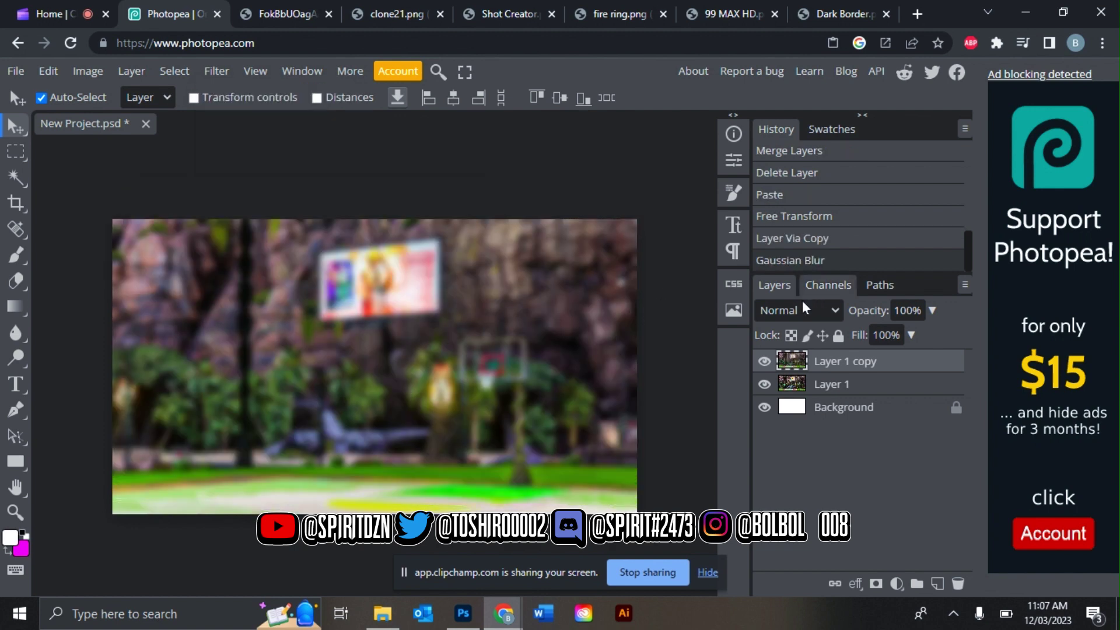
pyautogui.click(803, 310)
pyautogui.click(789, 200)
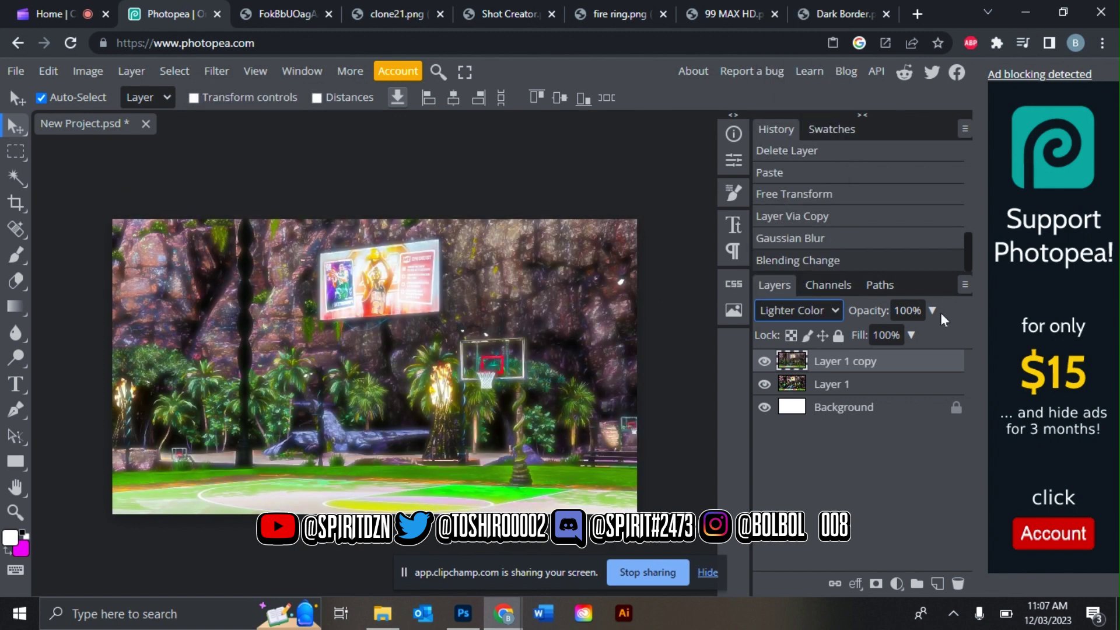
pyautogui.moveTo(933, 310); pyautogui.dragTo(911, 329)
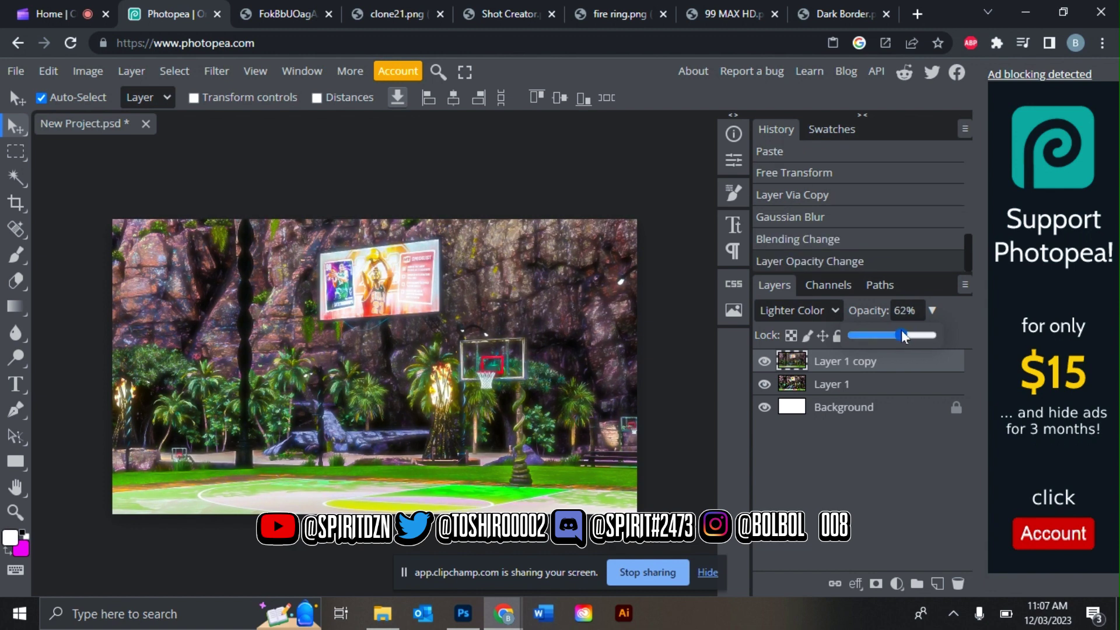
# Step: Merge the blurred court copy with the original court layer
pyautogui.click(852, 385)
pyautogui.rightClick(852, 388)
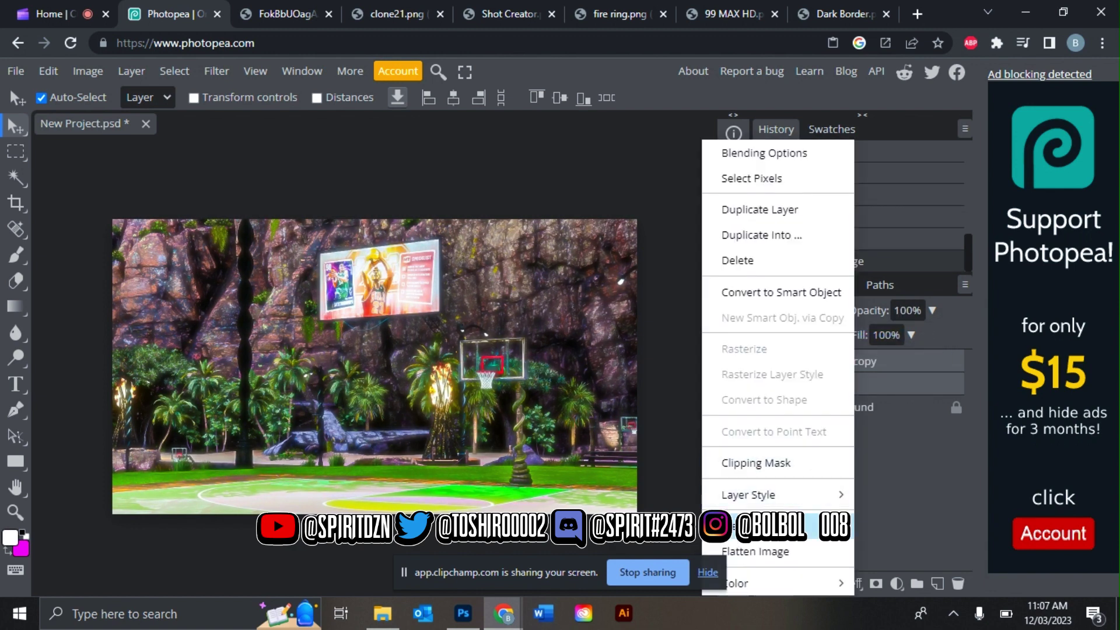
pyautogui.click(541, 128)
pyautogui.click(331, 2)
pyautogui.rightClick(405, 304)
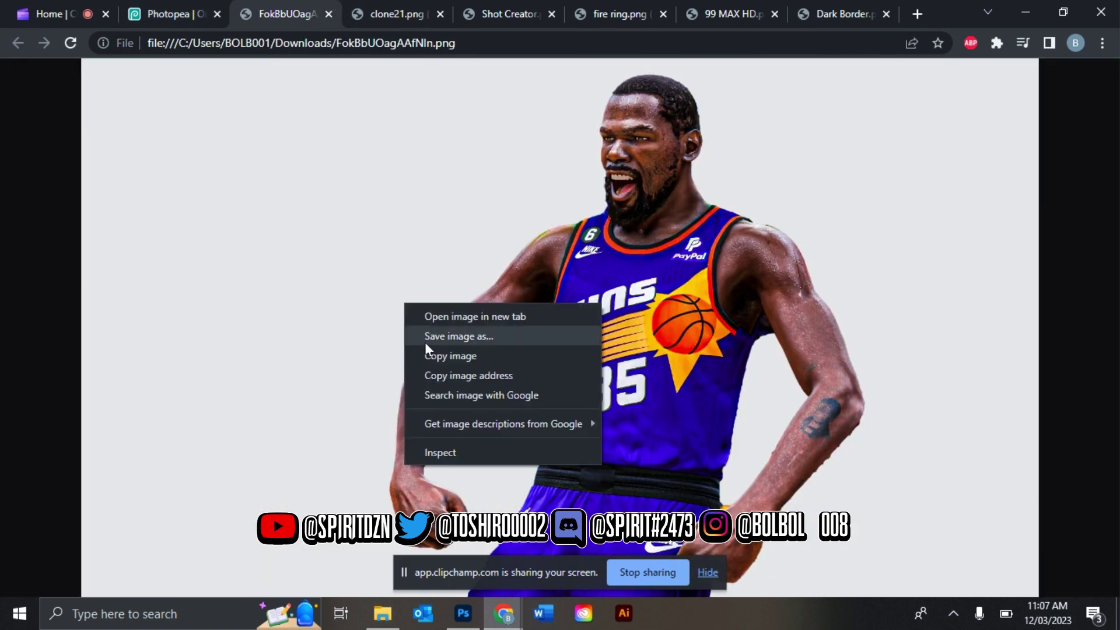
pyautogui.click(437, 356)
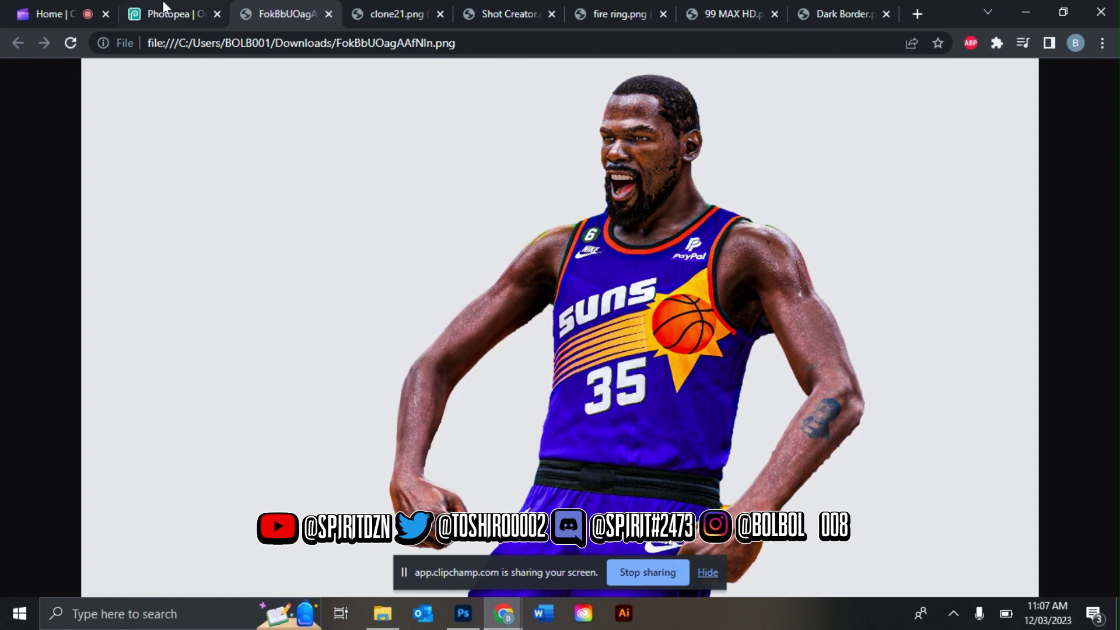
pyautogui.click(165, 9)
pyautogui.hotkey('ctrl', 'v')
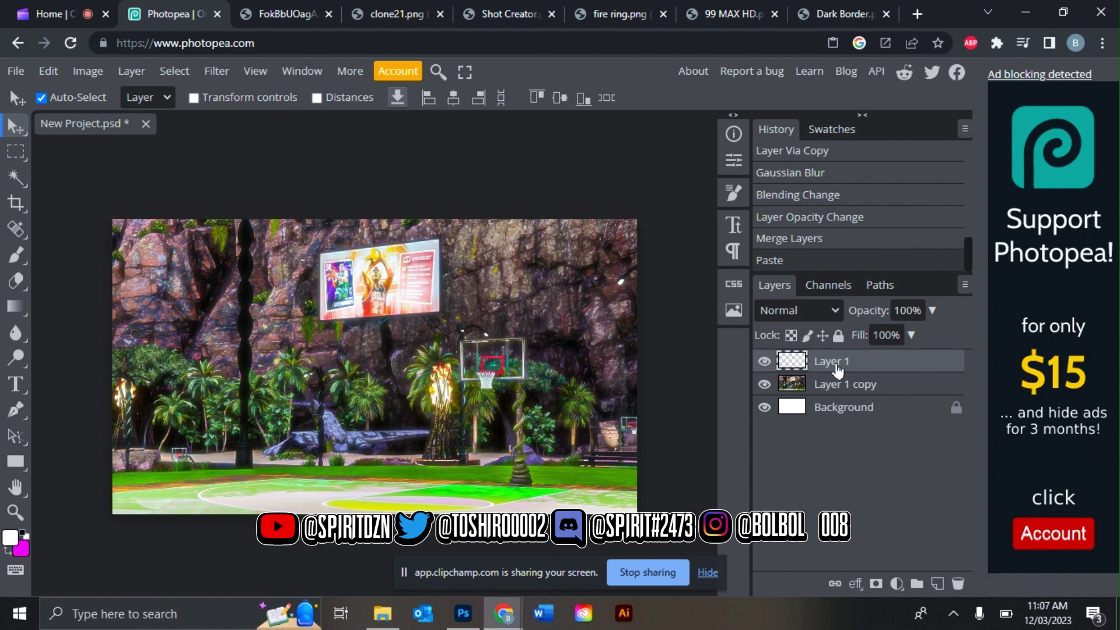
pyautogui.press('Delete')
# Step: Copy the basketball player image from its browser tab and paste it into the project above the court layer
pyautogui.click(296, 7)
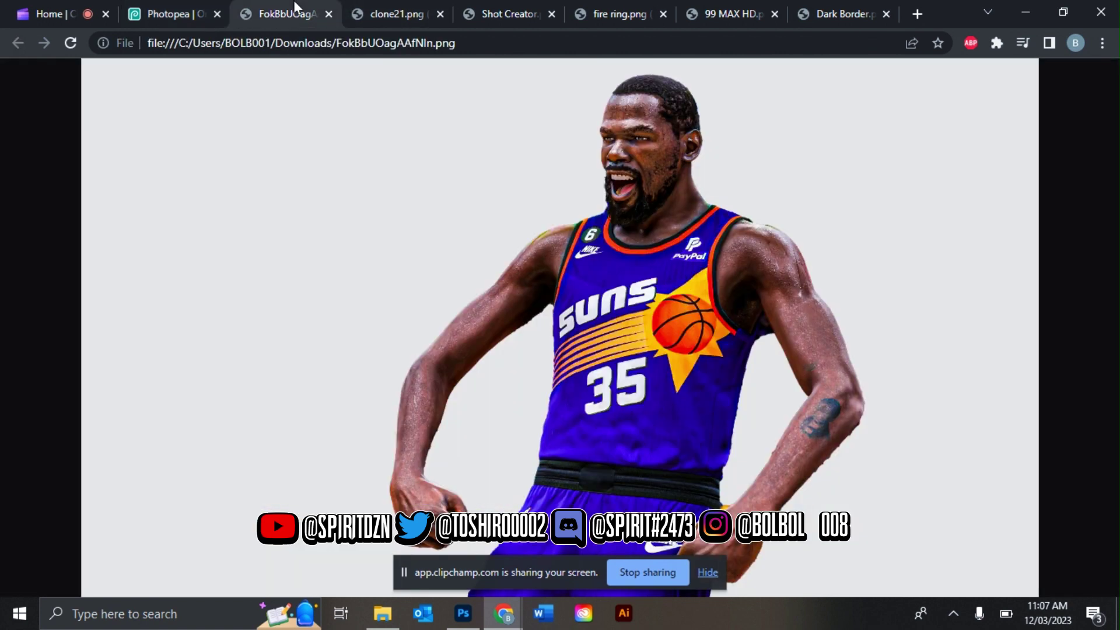
pyautogui.rightClick(446, 212)
pyautogui.rightClick(665, 144)
pyautogui.click(684, 189)
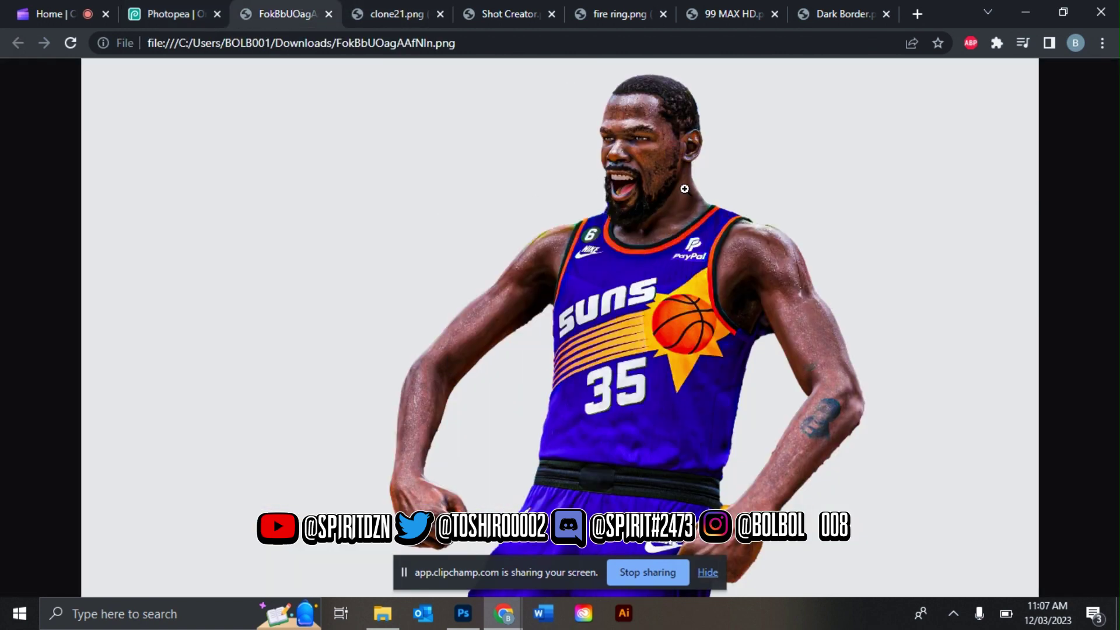
pyautogui.click(198, 14)
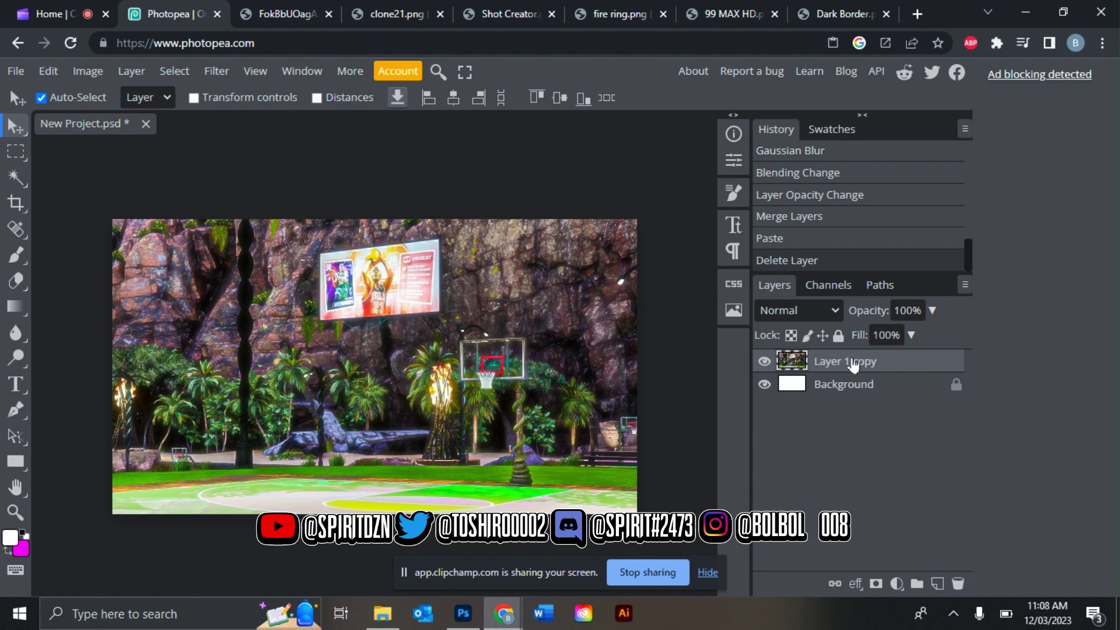
pyautogui.hotkey('ctrl', 'v')
# Step: Free-transform the pasted player to about 41.8% scale, standing slightly left of centre on the court
pyautogui.click(48, 71)
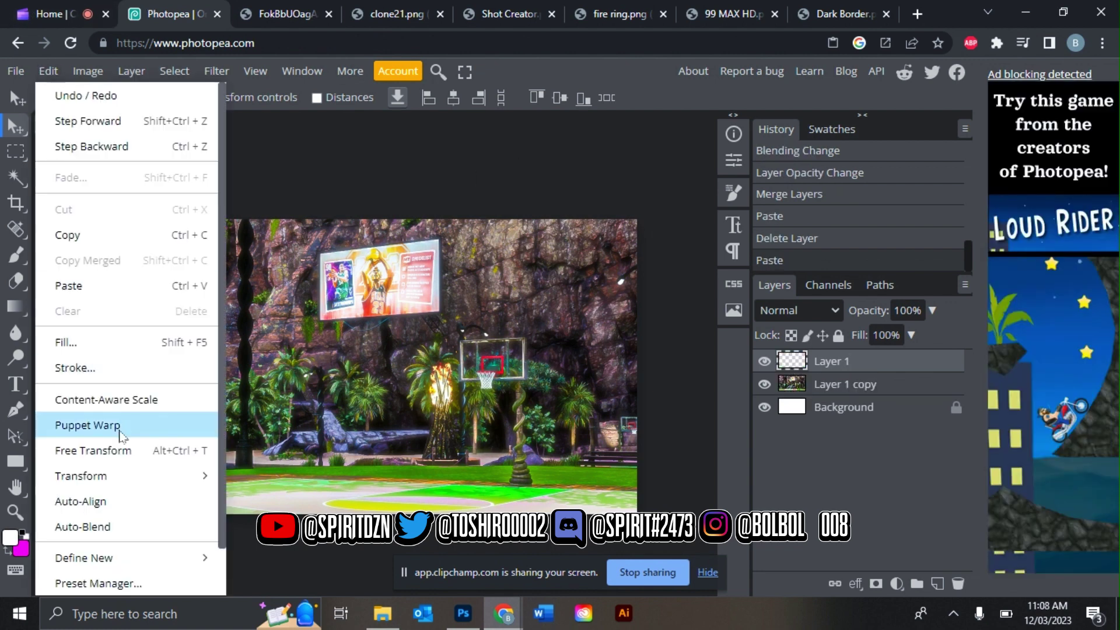
pyautogui.click(120, 452)
pyautogui.moveTo(330, 115); pyautogui.dragTo(192, 525)
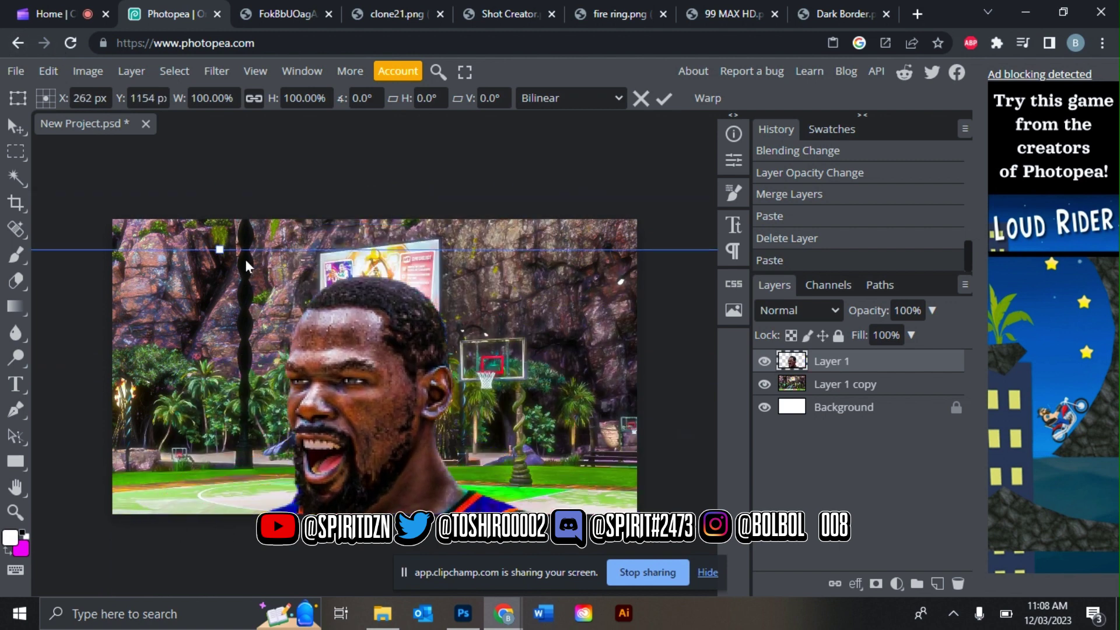
pyautogui.moveTo(251, 260); pyautogui.dragTo(433, 261)
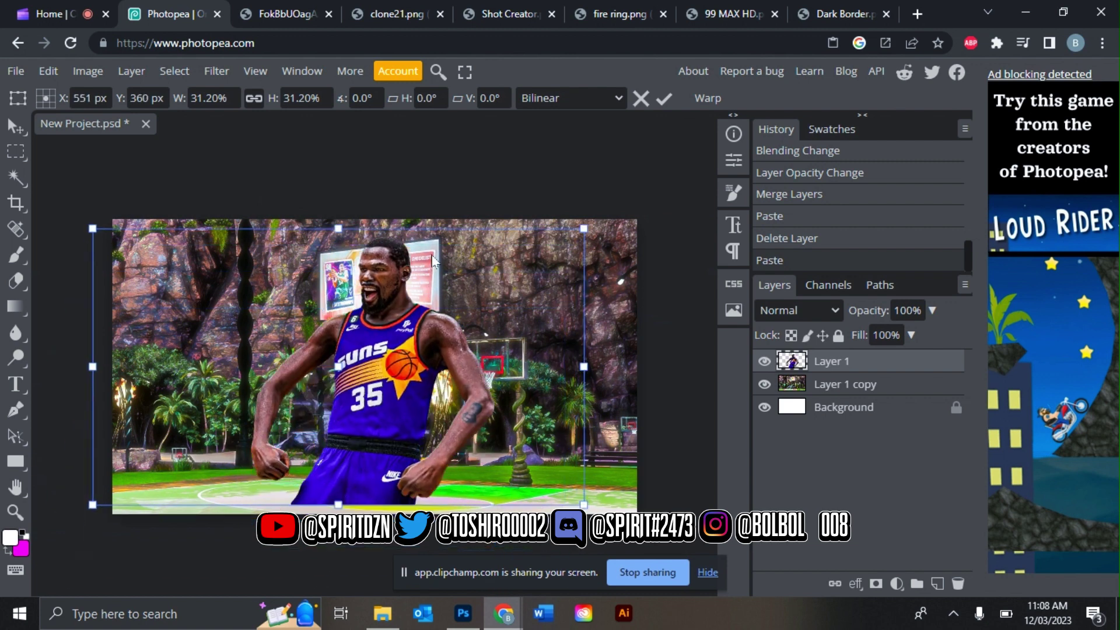
pyautogui.moveTo(337, 229); pyautogui.dragTo(361, 296)
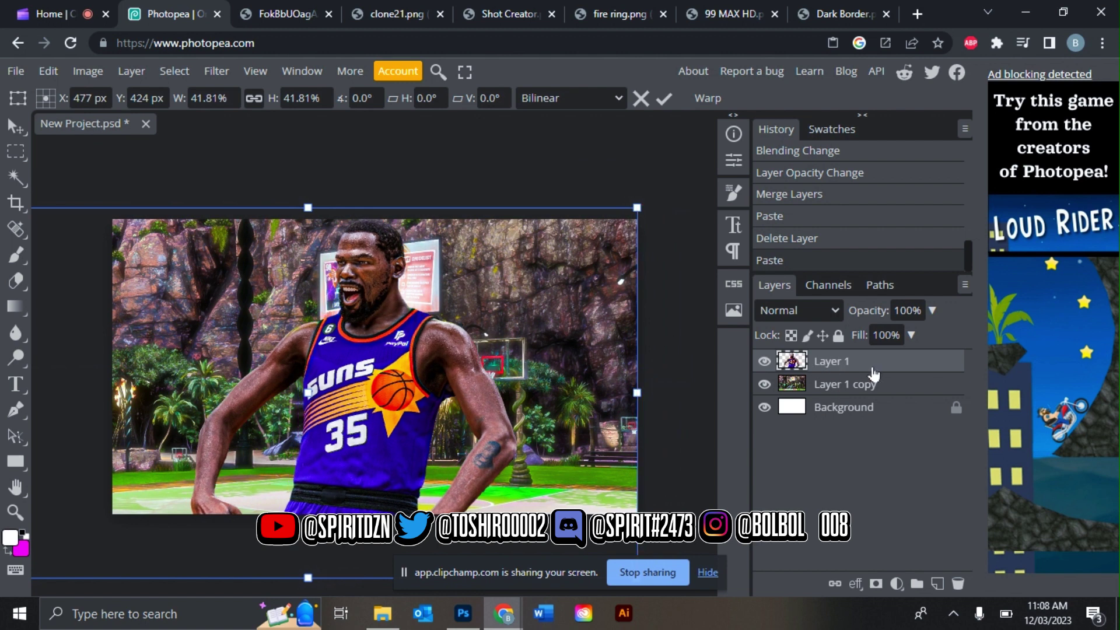
# Step: Copy the Dark Border image, paste it as the topmost layer and start a free transform on it
pyautogui.click(878, 9)
pyautogui.rightClick(713, 214)
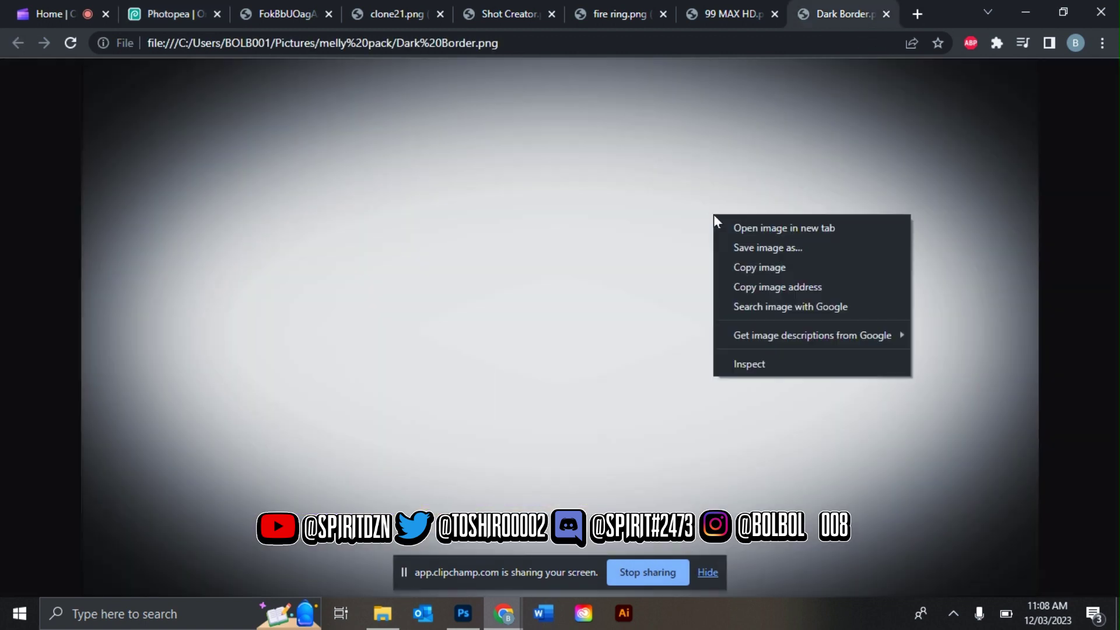
pyautogui.click(761, 270)
pyautogui.click(157, 8)
pyautogui.hotkey('ctrl', 'v')
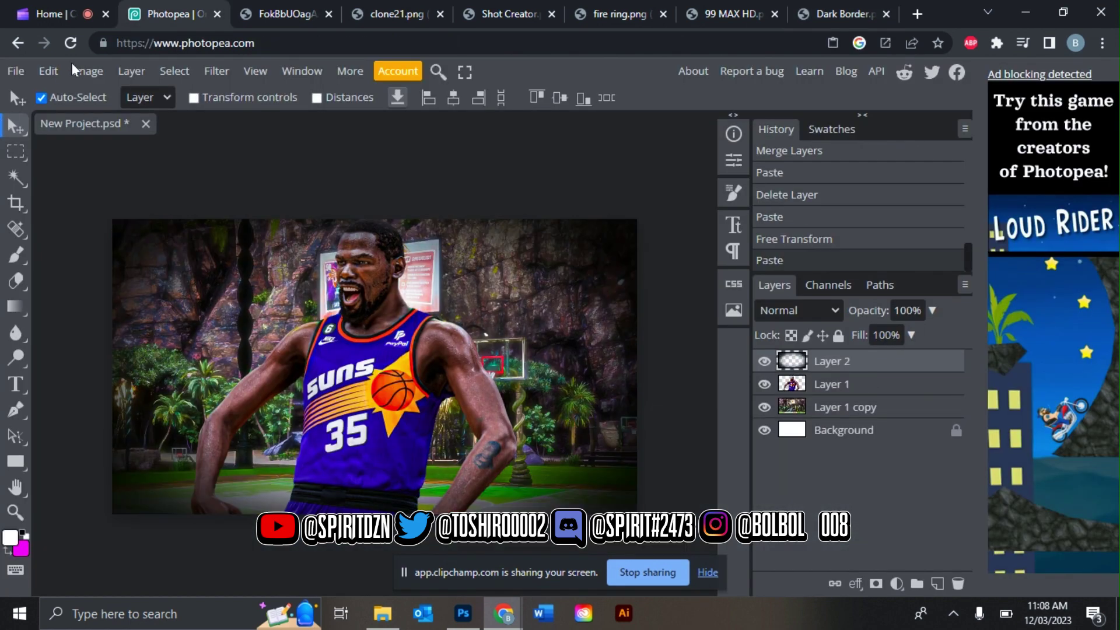
pyautogui.click(48, 71)
pyautogui.click(106, 457)
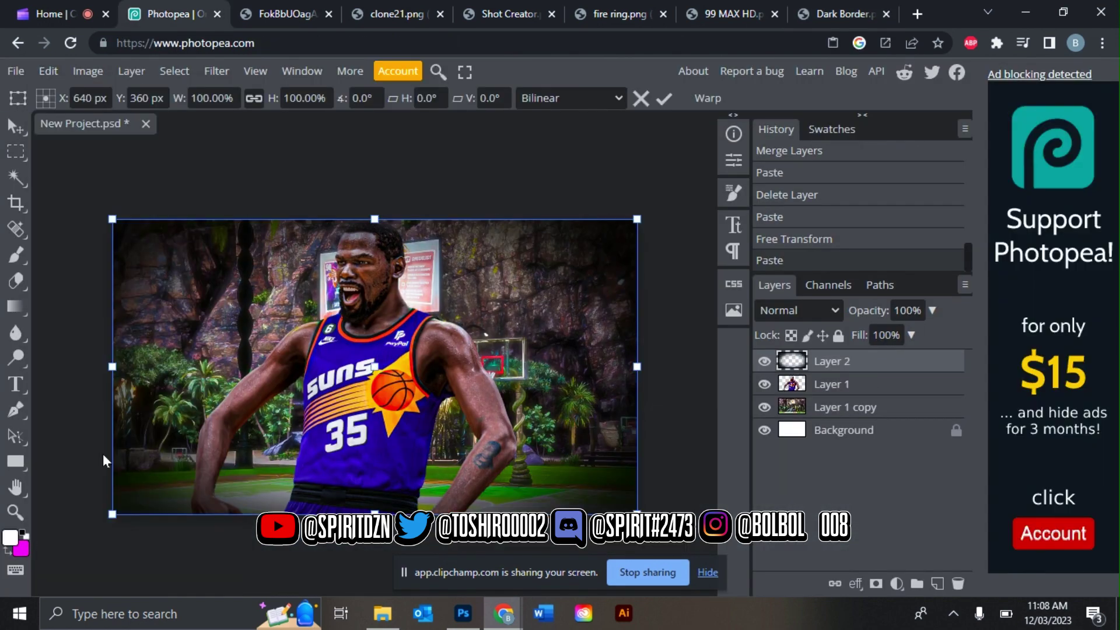
# Step: Enable Bevel and Emboss in the player layer's style, keeping the dialog clear of the canvas
pyautogui.click(847, 386)
pyautogui.rightClick(847, 387)
pyautogui.click(769, 153)
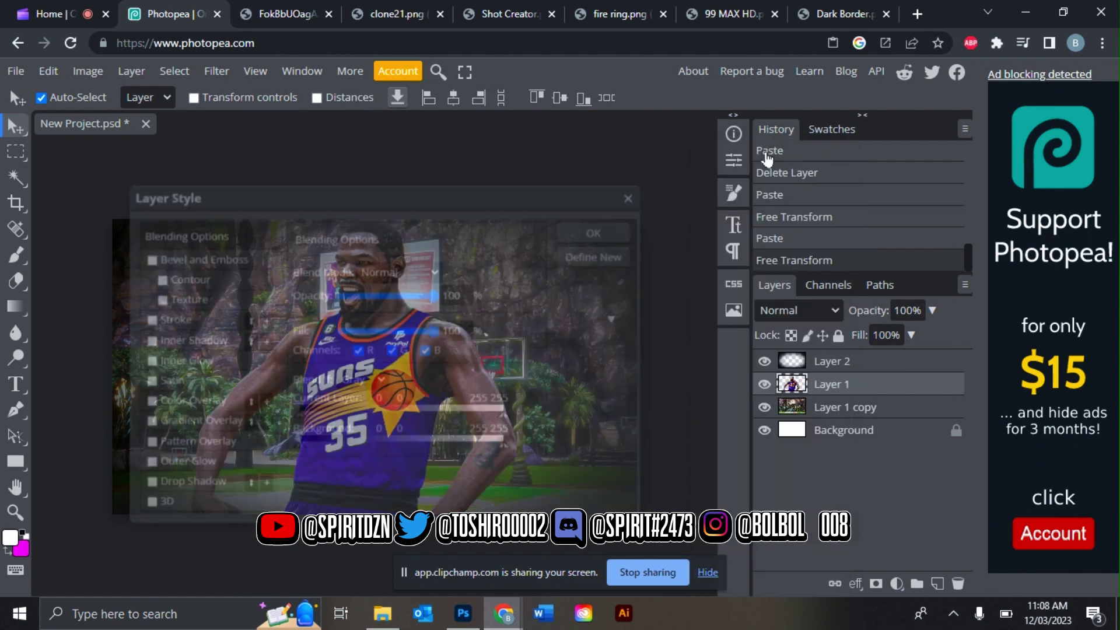
pyautogui.moveTo(364, 191); pyautogui.dragTo(824, 75)
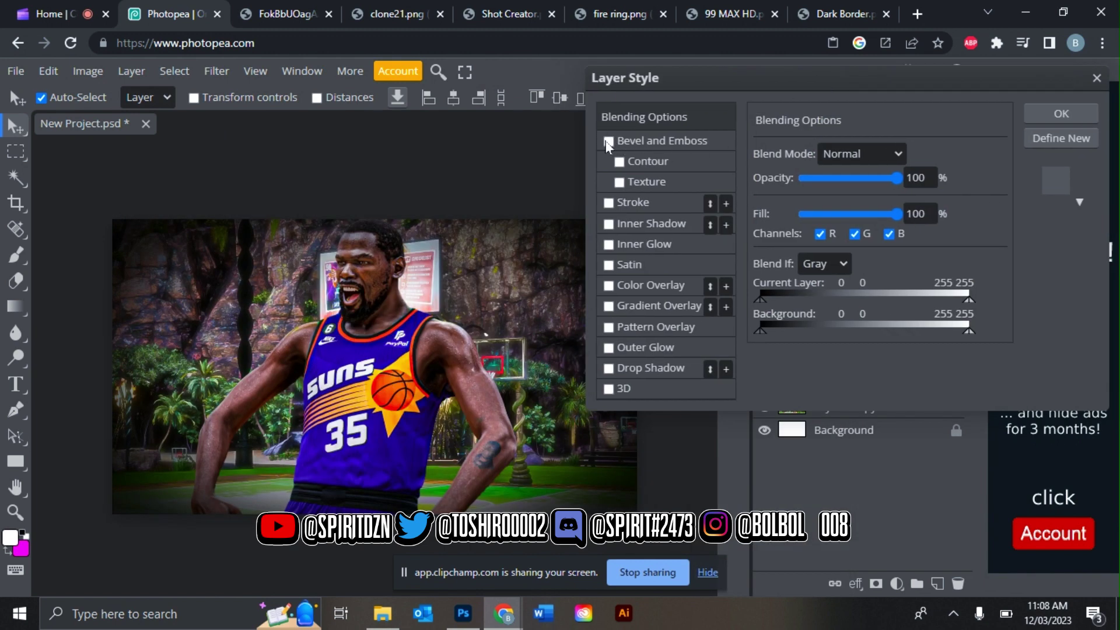
pyautogui.click(667, 141)
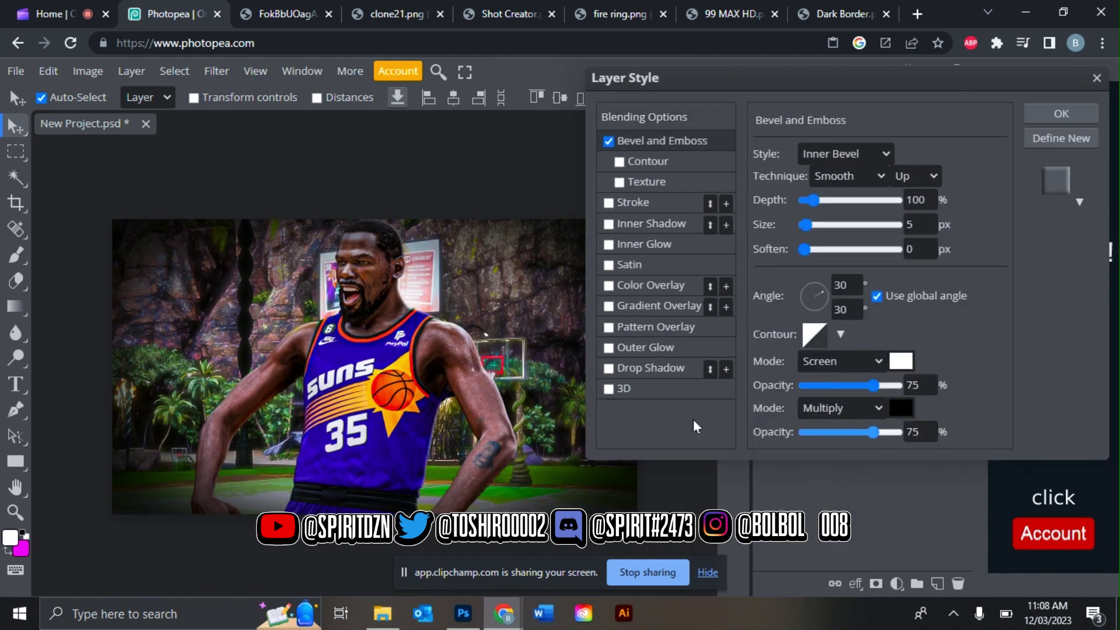
# Step: Set the player's bevel to depth 1000%, size 0 px, angle 90° without global angle, and shadow opacity 0%
pyautogui.click(849, 286)
pyautogui.write('120')
pyautogui.press('Return')
pyautogui.press('Return')
pyautogui.moveTo(806, 225); pyautogui.dragTo(739, 236)
pyautogui.moveTo(846, 198); pyautogui.dragTo(1083, 161)
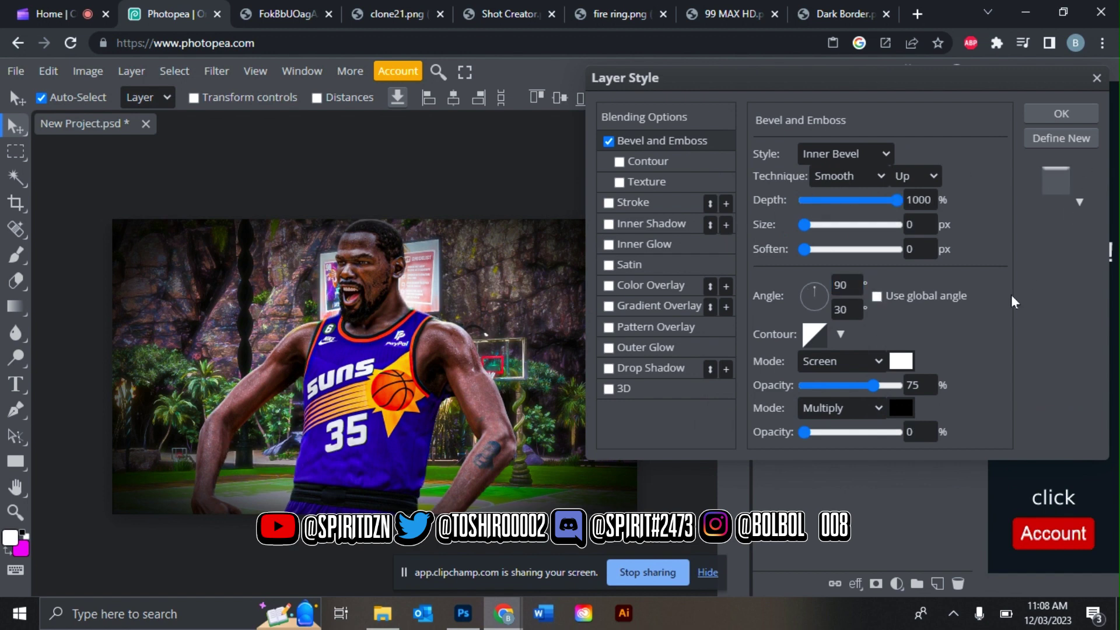
pyautogui.moveTo(1032, 376); pyautogui.dragTo(864, 385)
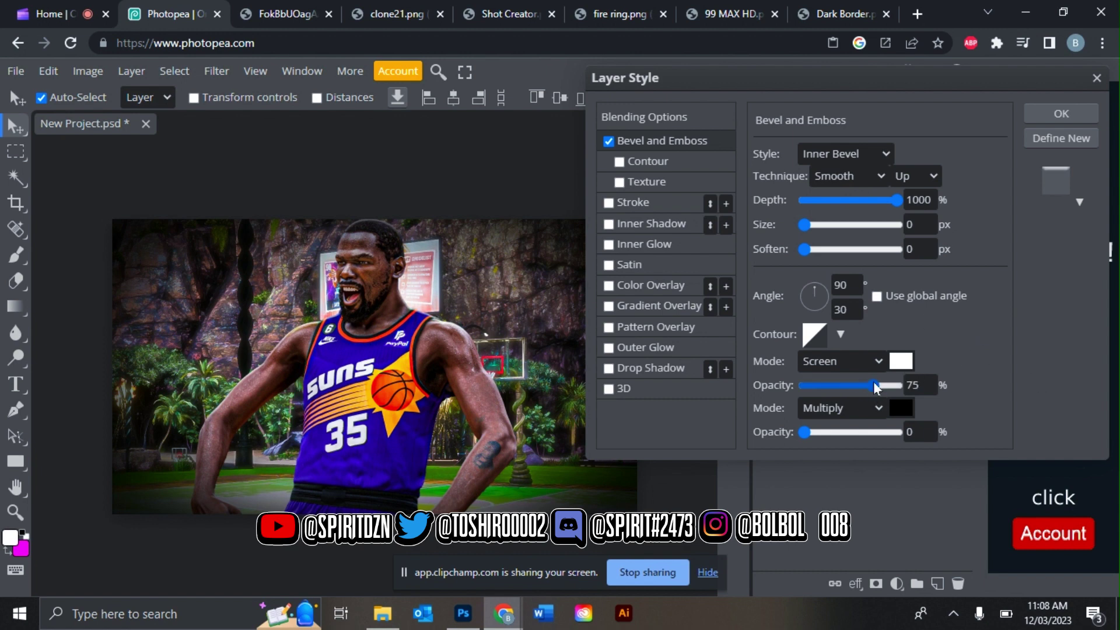
pyautogui.click(1073, 111)
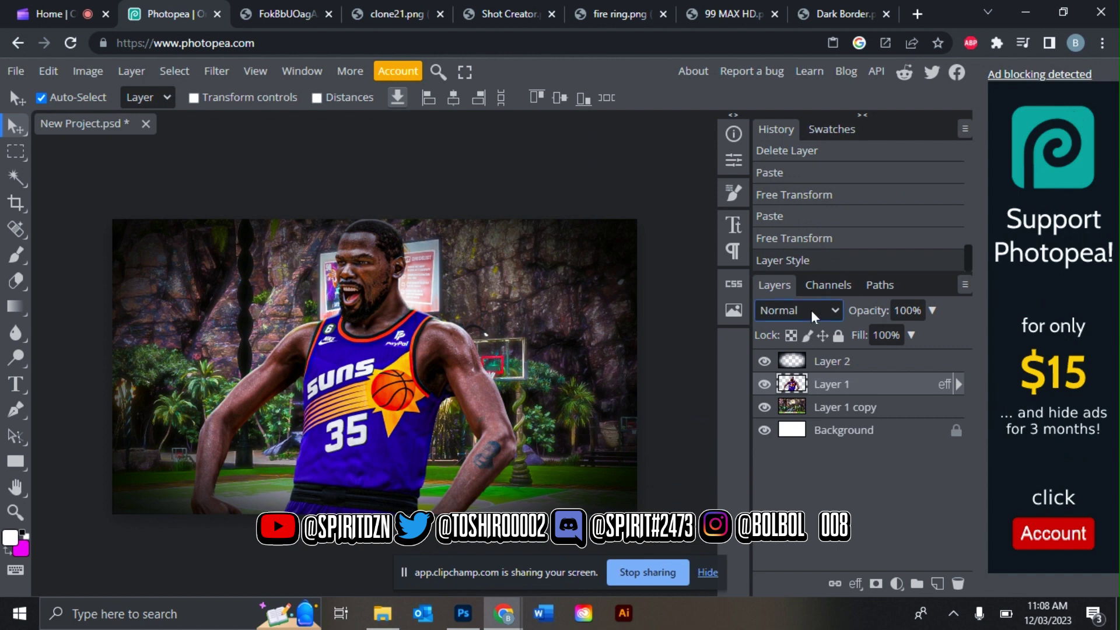
# Step: Duplicate the player layer and apply a 2.9 px Gaussian Blur to the copy
pyautogui.hotkey('ctrl', 'j')
pyautogui.click(216, 71)
pyautogui.moveTo(255, 288)
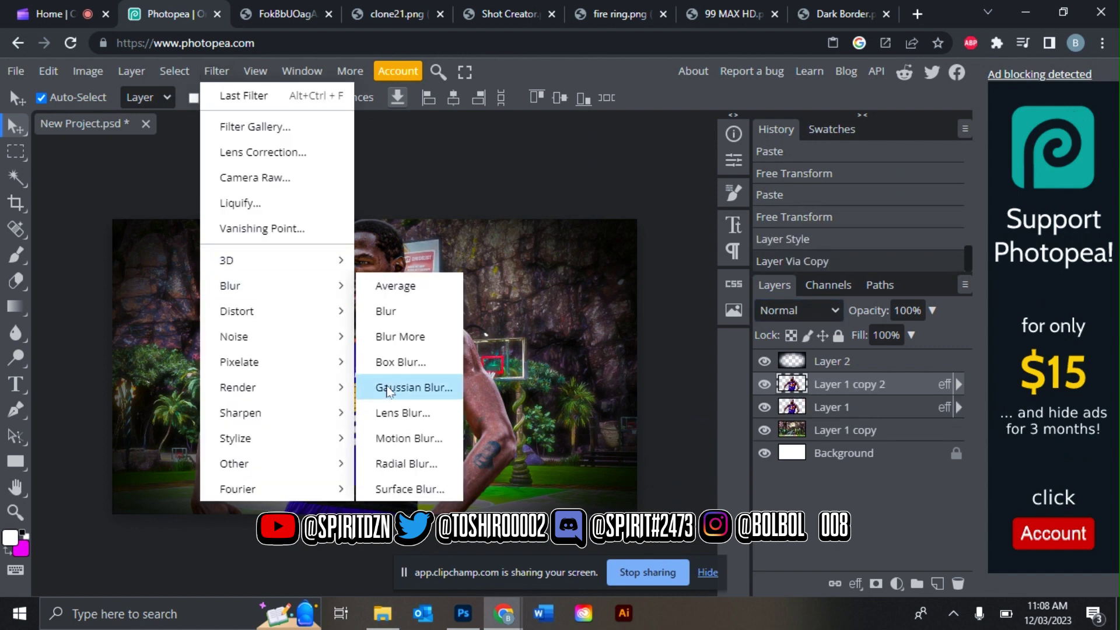
pyautogui.click(388, 390)
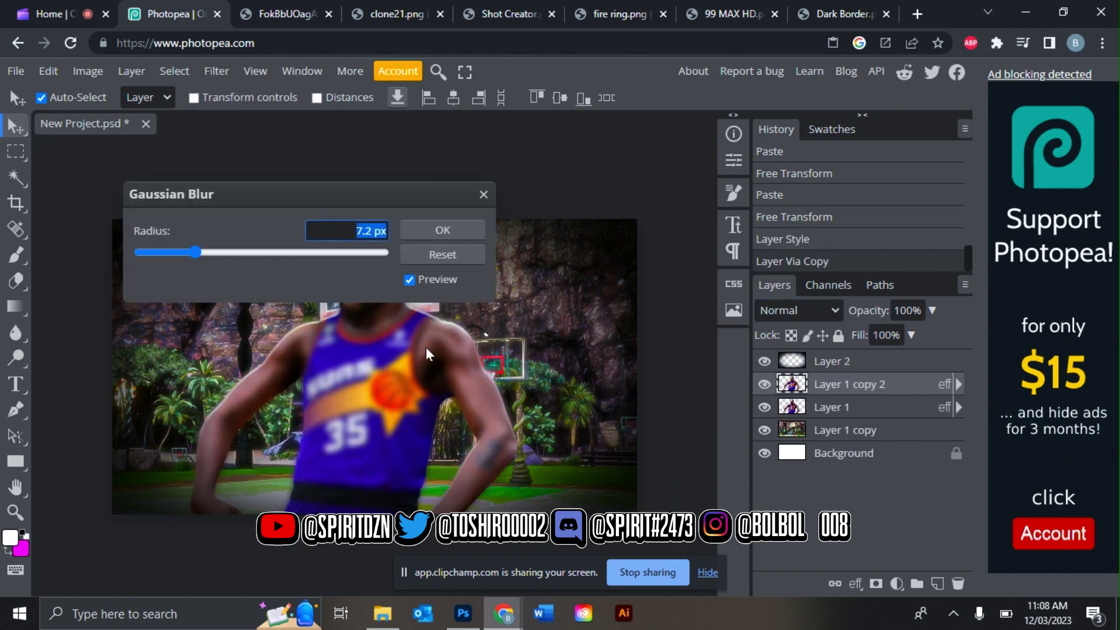
pyautogui.click(191, 254)
pyautogui.moveTo(179, 249); pyautogui.dragTo(150, 253)
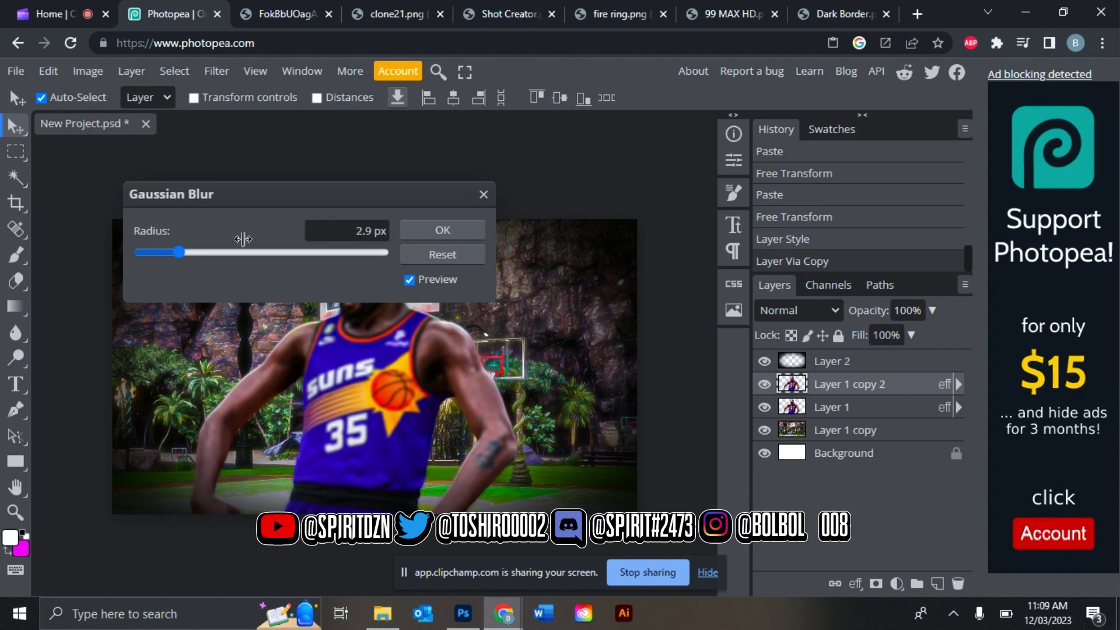
pyautogui.click(443, 231)
# Step: Blend the blurred player copy as Lighter Color at about 66% opacity and merge it with the original player layer
pyautogui.click(771, 312)
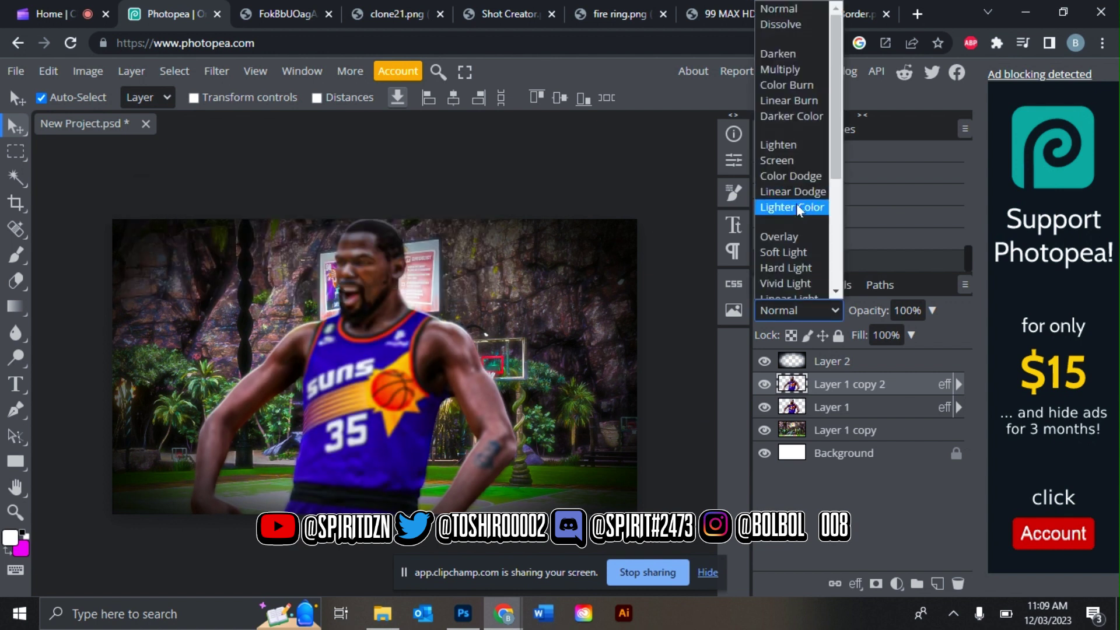
pyautogui.click(799, 209)
pyautogui.moveTo(933, 311); pyautogui.dragTo(905, 335)
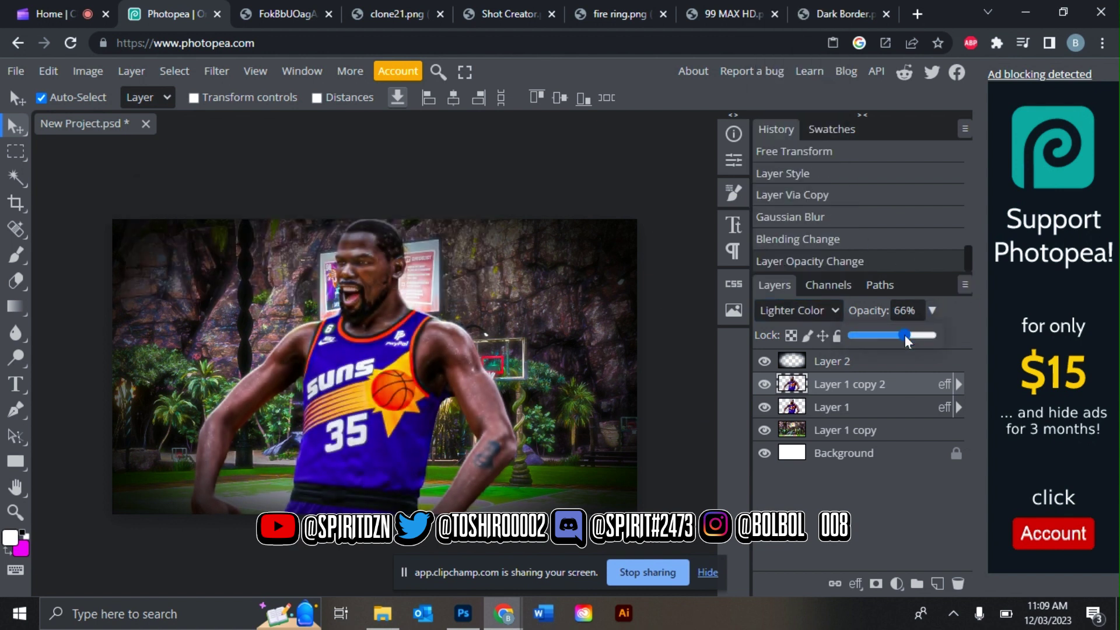
pyautogui.rightClick(856, 415)
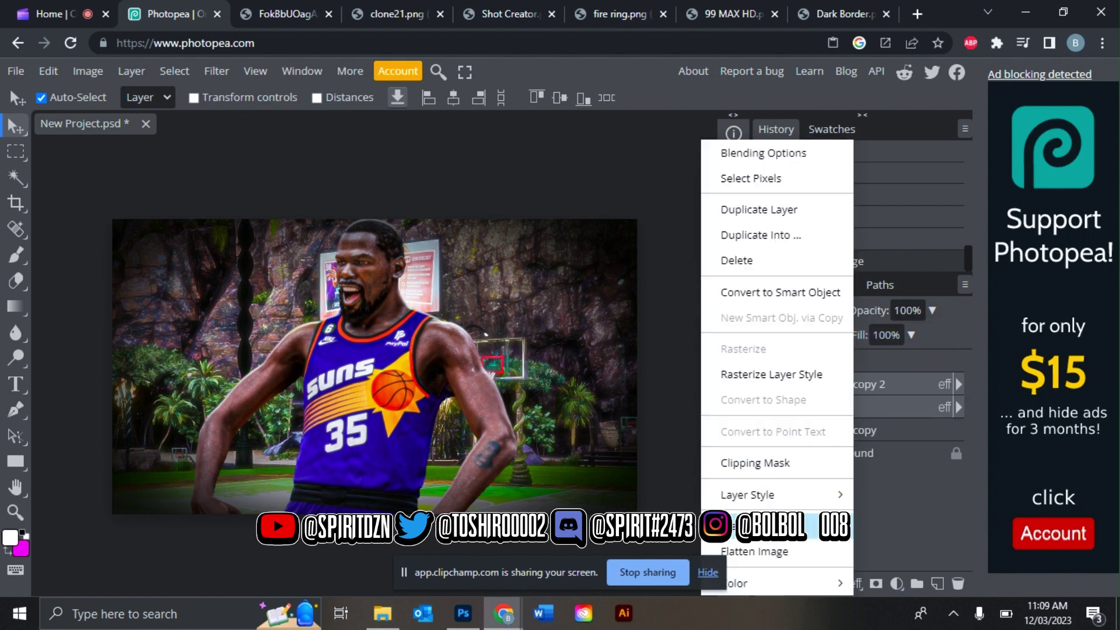
pyautogui.click(776, 523)
# Step: Nudge the merged player layer slightly to the right with Free Transform
pyautogui.click(49, 70)
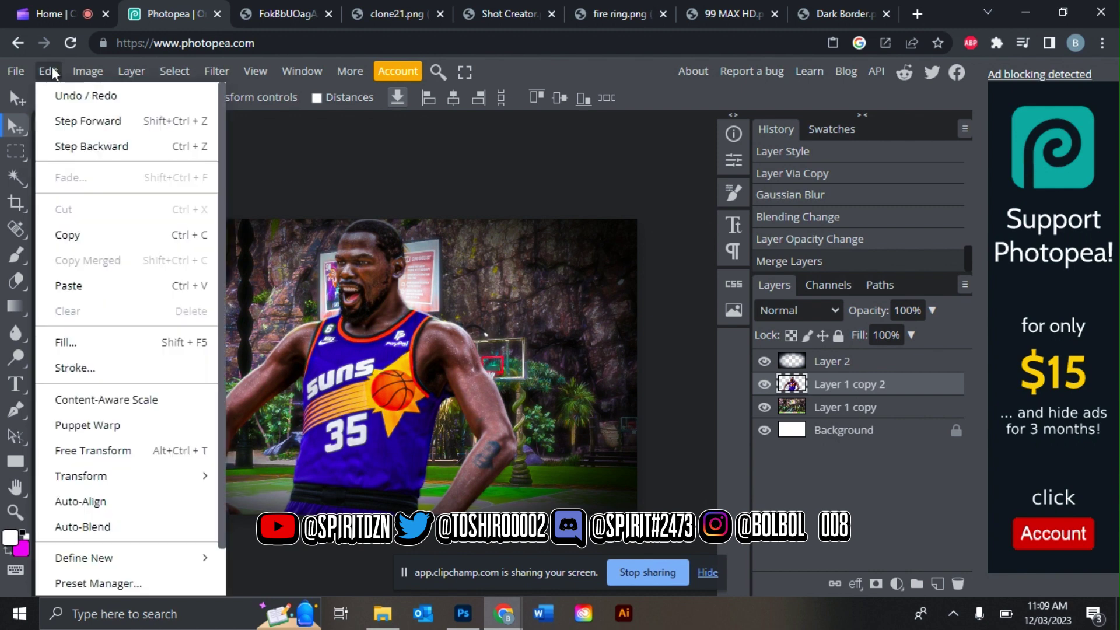
pyautogui.click(132, 448)
pyautogui.press('Right')
pyautogui.press('Right')
pyautogui.press('Right')
pyautogui.press('Right')
pyautogui.press('Right')
pyautogui.press('Right')
pyautogui.press('Right')
pyautogui.press('Right')
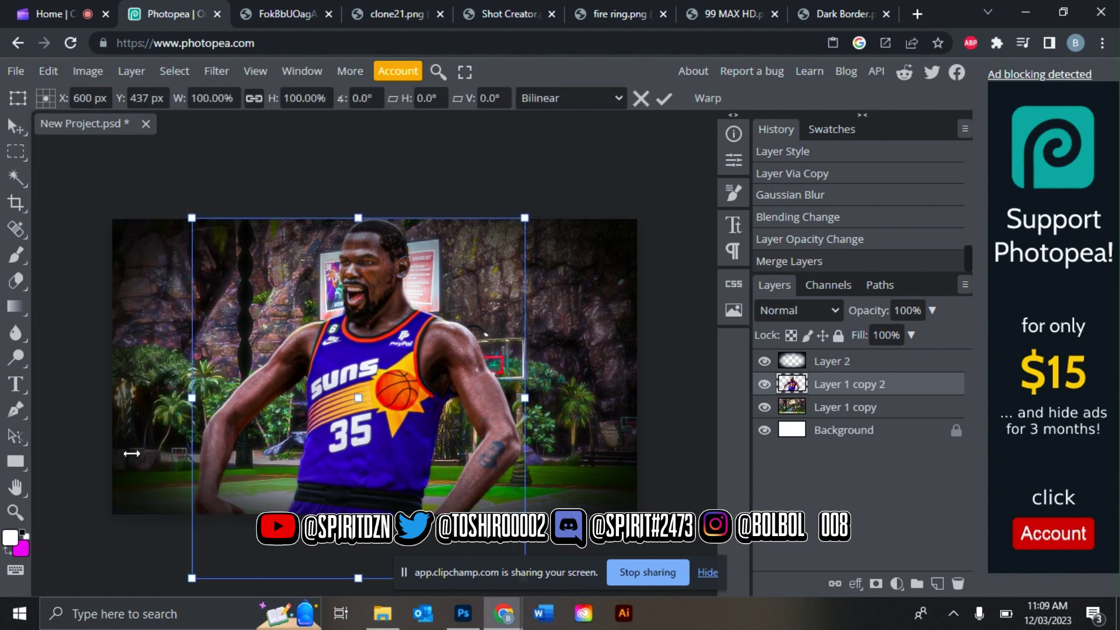
pyautogui.press('Return')
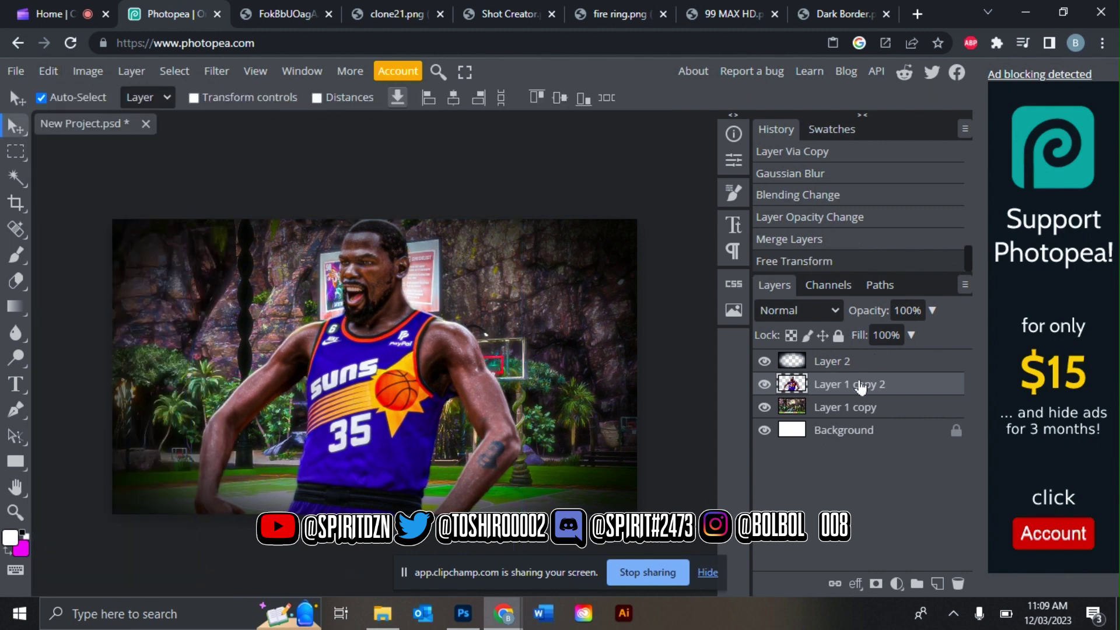
# Step: Copy the 99 MAX HD badge image and paste it between the player and court layers
pyautogui.click(729, 13)
pyautogui.rightClick(579, 220)
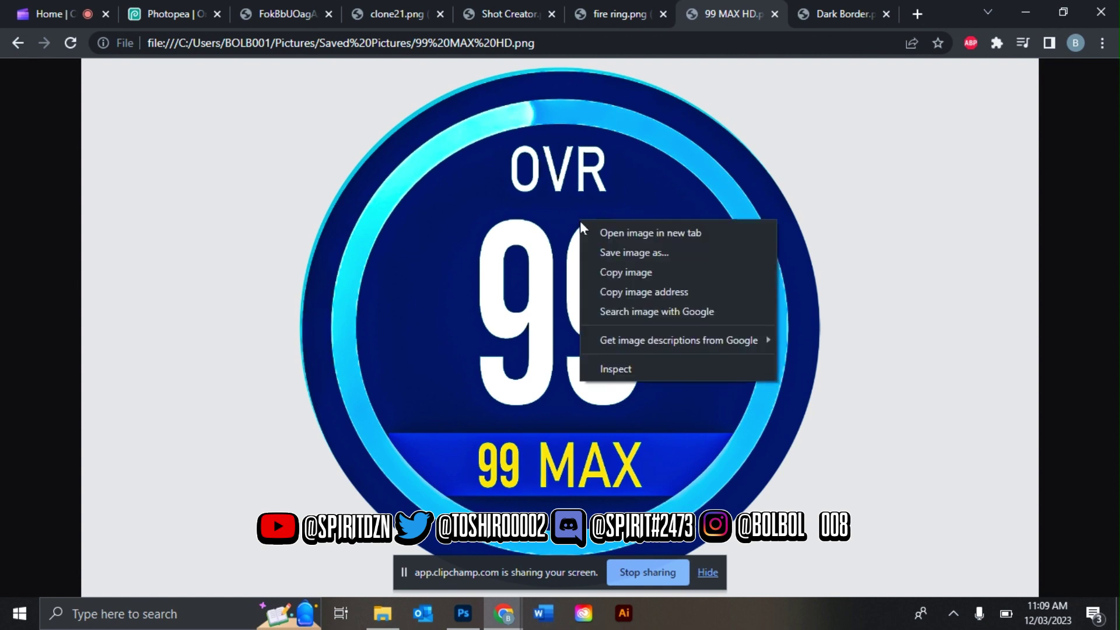
pyautogui.click(620, 272)
pyautogui.click(211, 10)
pyautogui.click(836, 414)
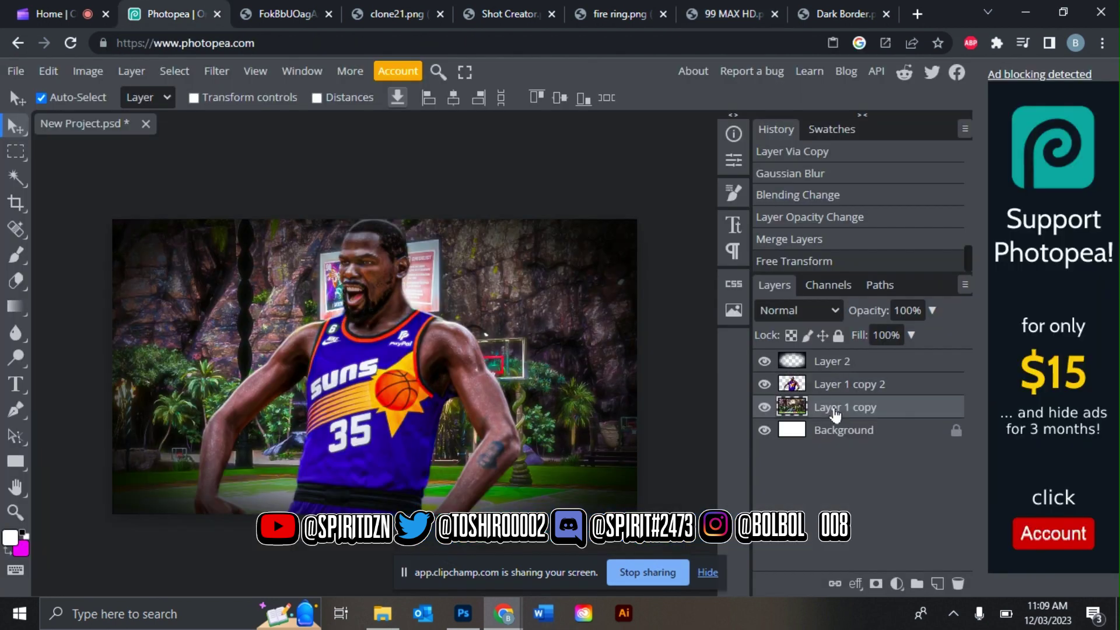
pyautogui.hotkey('ctrl', 'v')
# Step: Scale the 99 OVR badge to about 48.5% with Free Transform and place it behind the player's arm on the left half of the image
pyautogui.click(48, 71)
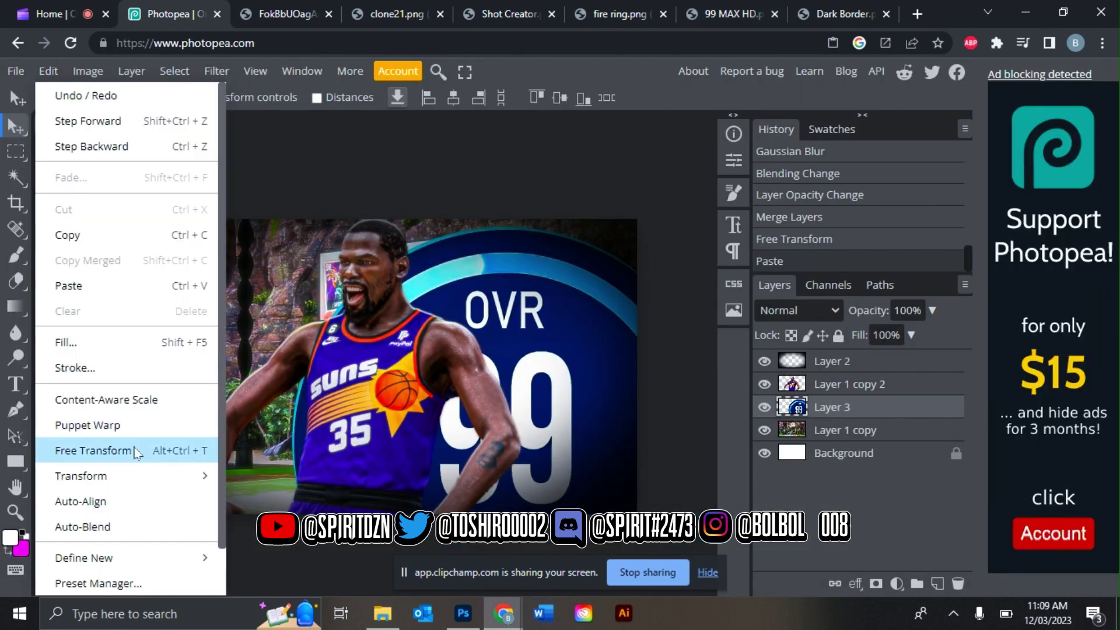
pyautogui.click(87, 450)
pyautogui.moveTo(505, 219); pyautogui.dragTo(506, 448)
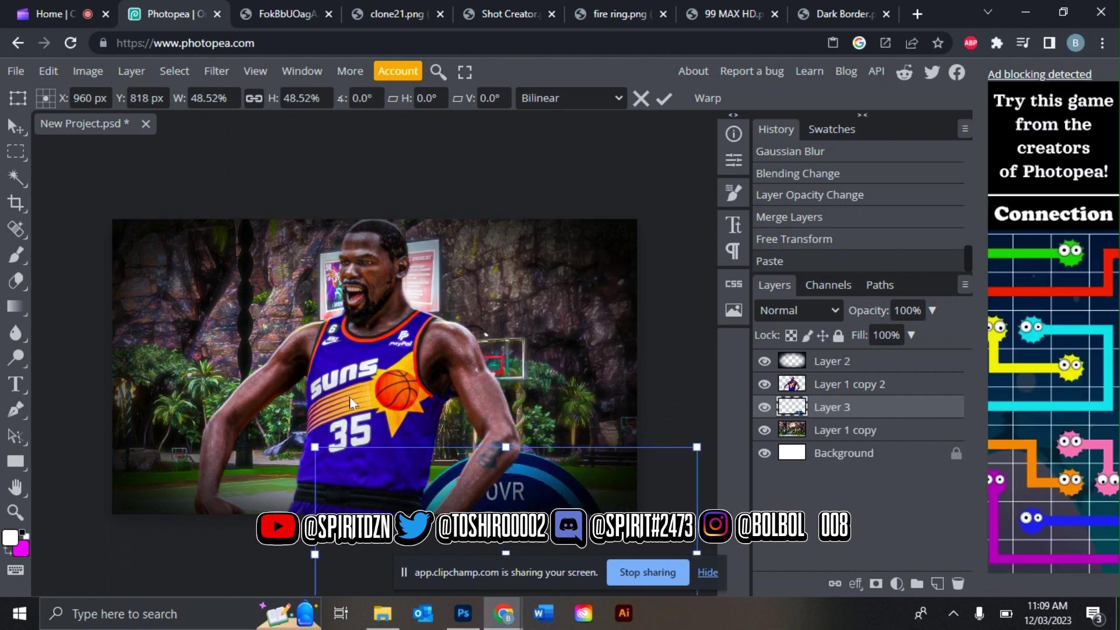
pyautogui.moveTo(412, 500); pyautogui.dragTo(152, 317)
pyautogui.moveTo(300, 398); pyautogui.dragTo(283, 401)
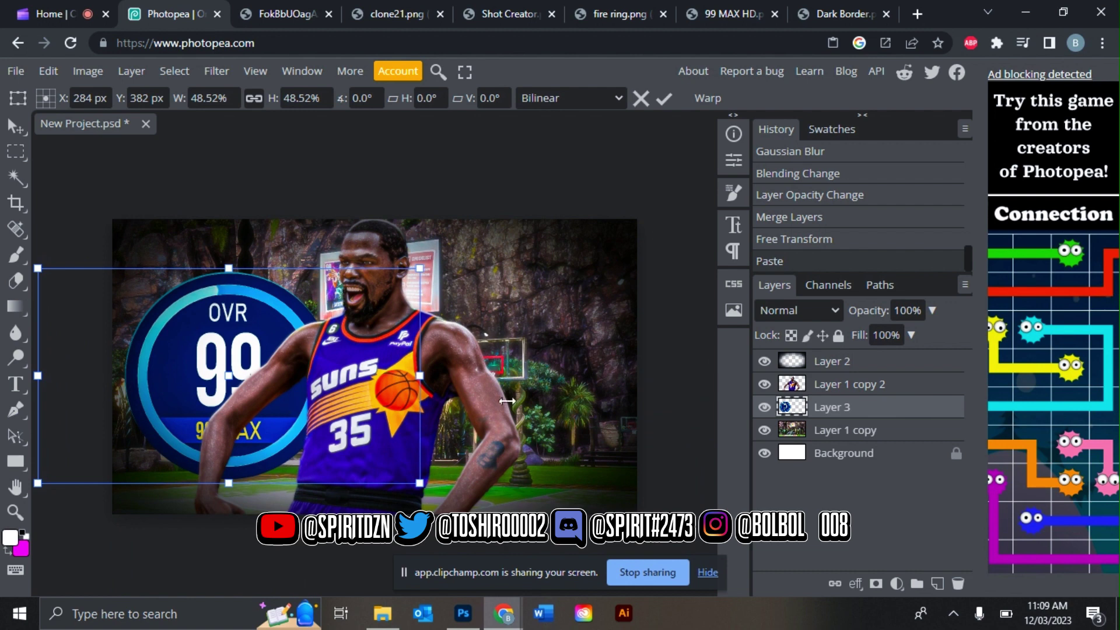
pyautogui.press('Return')
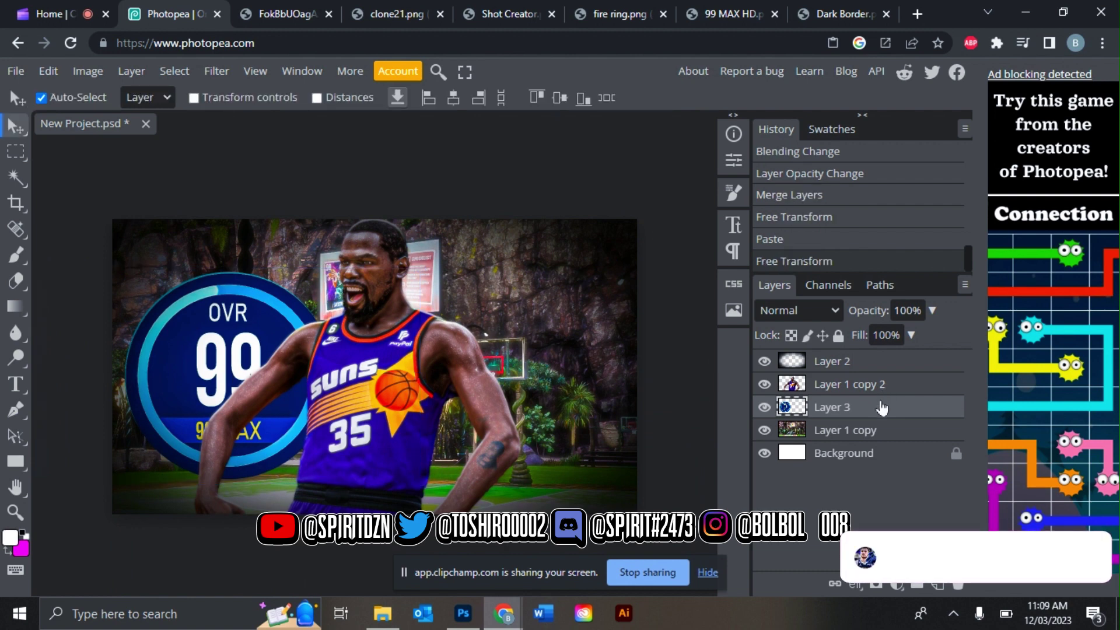
# Step: Duplicate the 99 OVR badge layer, move the copy beneath the original and squash it into a thin strip at the badge's base
pyautogui.hotkey('ctrl', 'j')
pyautogui.moveTo(881, 407); pyautogui.dragTo(933, 438)
pyautogui.click(46, 72)
pyautogui.click(93, 450)
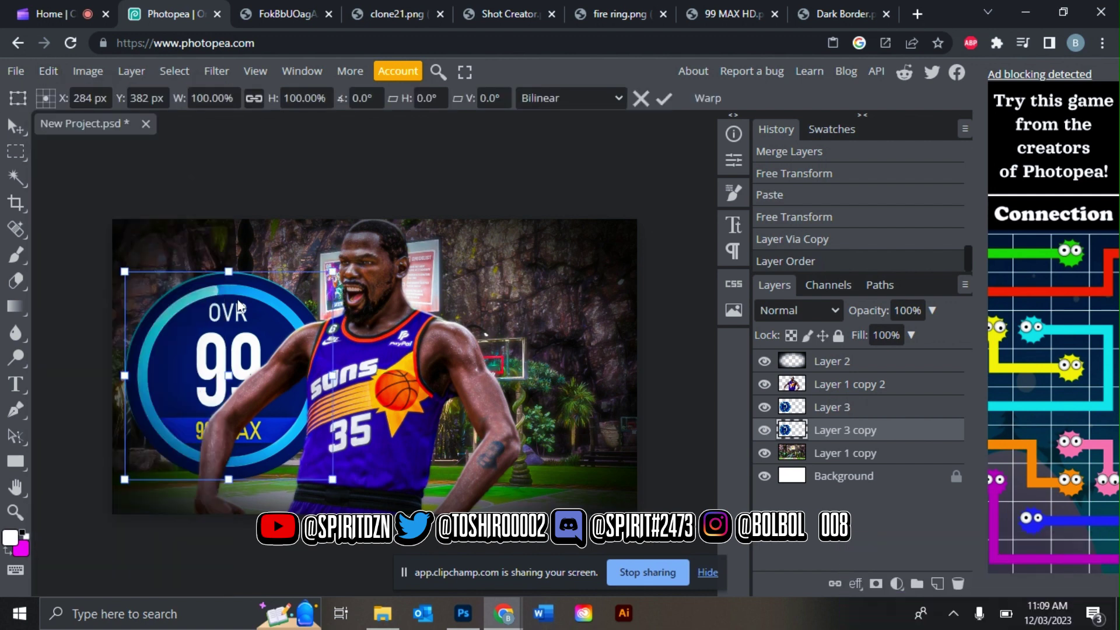
pyautogui.moveTo(229, 220); pyautogui.dragTo(228, 444)
pyautogui.press('Return')
# Step: Give the squashed badge copy a black Color Overlay at 100% opacity in Normal blend mode
pyautogui.rightClick(859, 433)
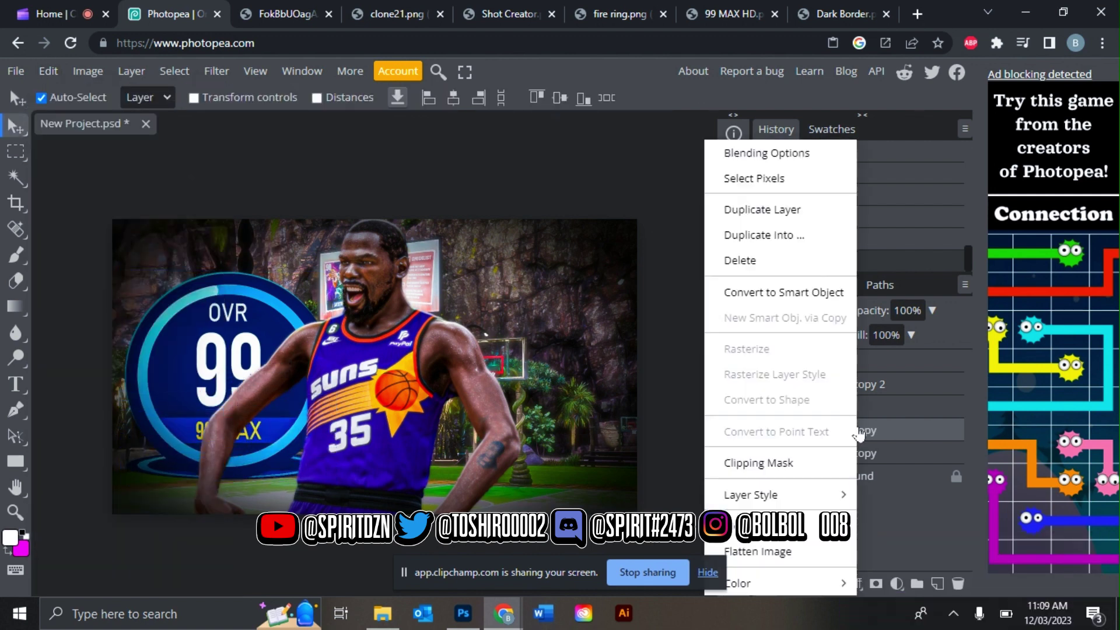
pyautogui.click(776, 152)
pyautogui.click(622, 285)
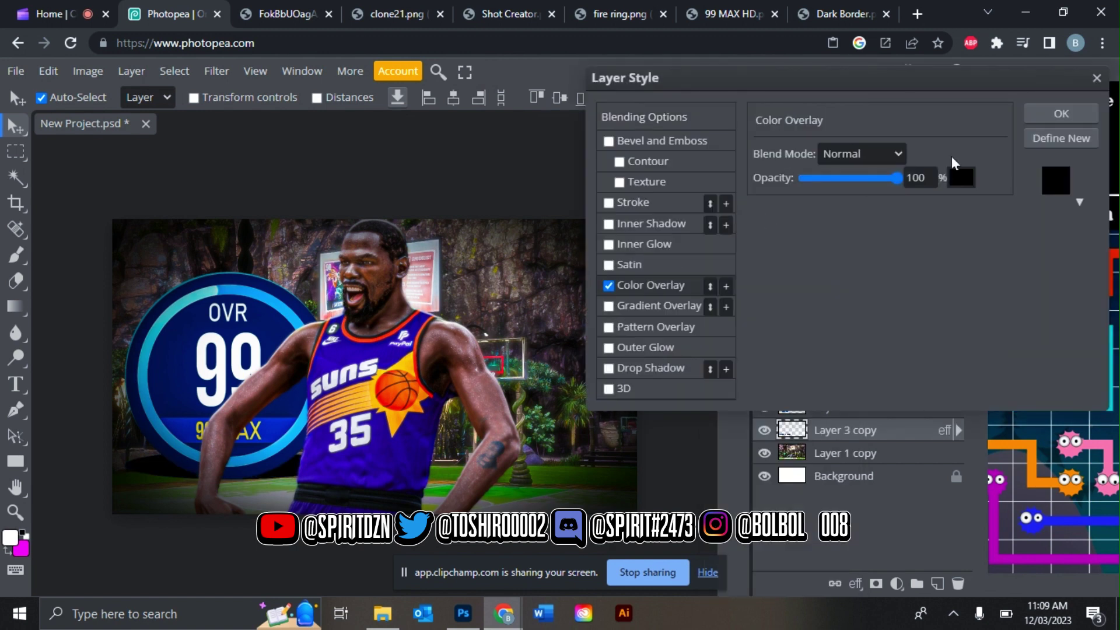
pyautogui.click(1061, 114)
# Step: Shift the black badge shadow slightly down with Free Transform so it lies on the ground below the 99 OVR badge
pyautogui.click(49, 71)
pyautogui.click(93, 450)
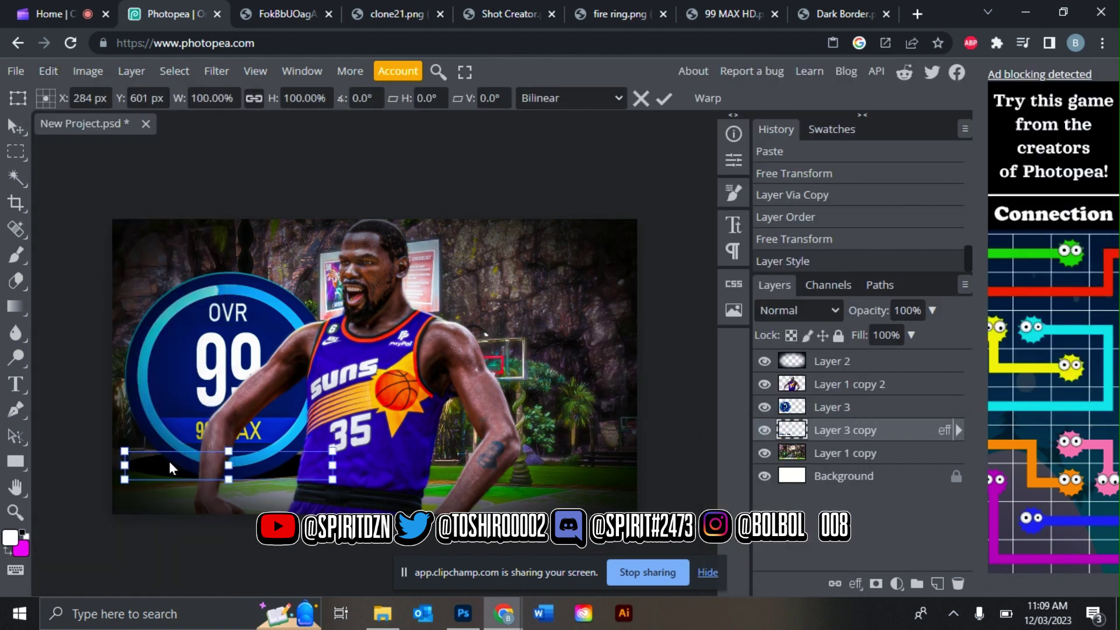
pyautogui.moveTo(172, 480); pyautogui.dragTo(172, 481)
pyautogui.press('Return')
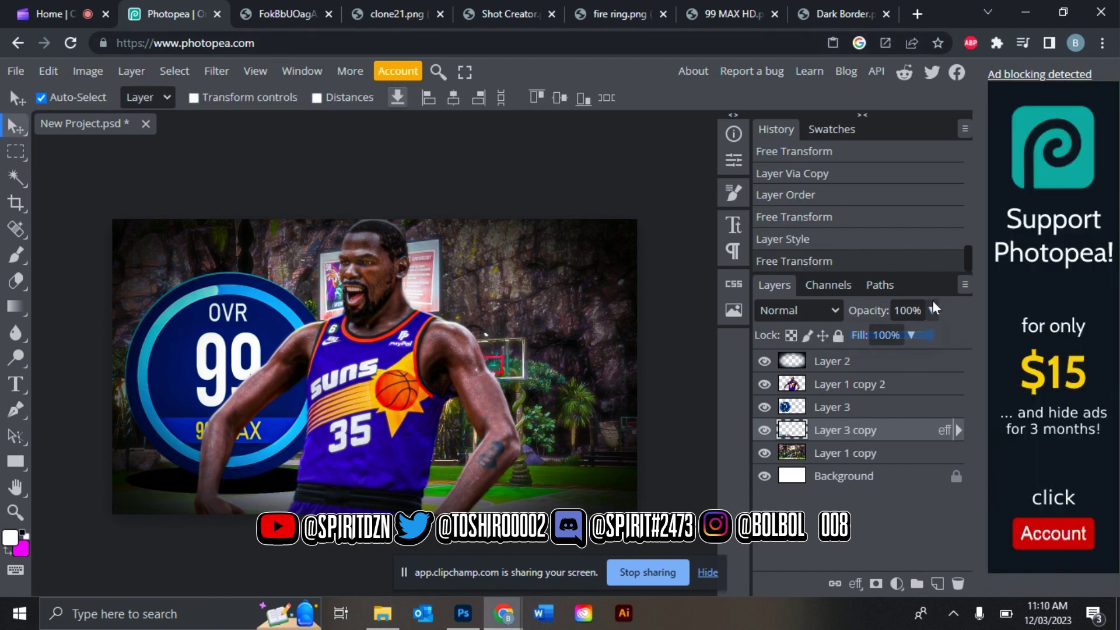
# Step: Lower the 99 OVR badge shadow's opacity to about 68% and soften it with a 7.2 px Gaussian Blur
pyautogui.click(911, 335)
pyautogui.click(905, 335)
pyautogui.click(216, 71)
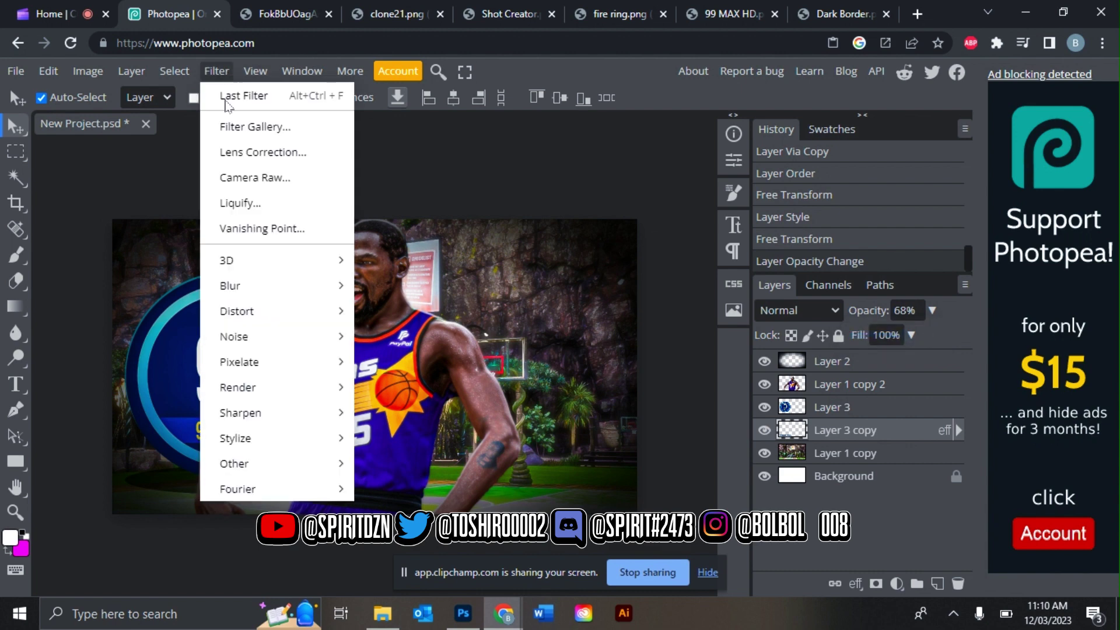
pyautogui.moveTo(244, 292)
pyautogui.click(413, 387)
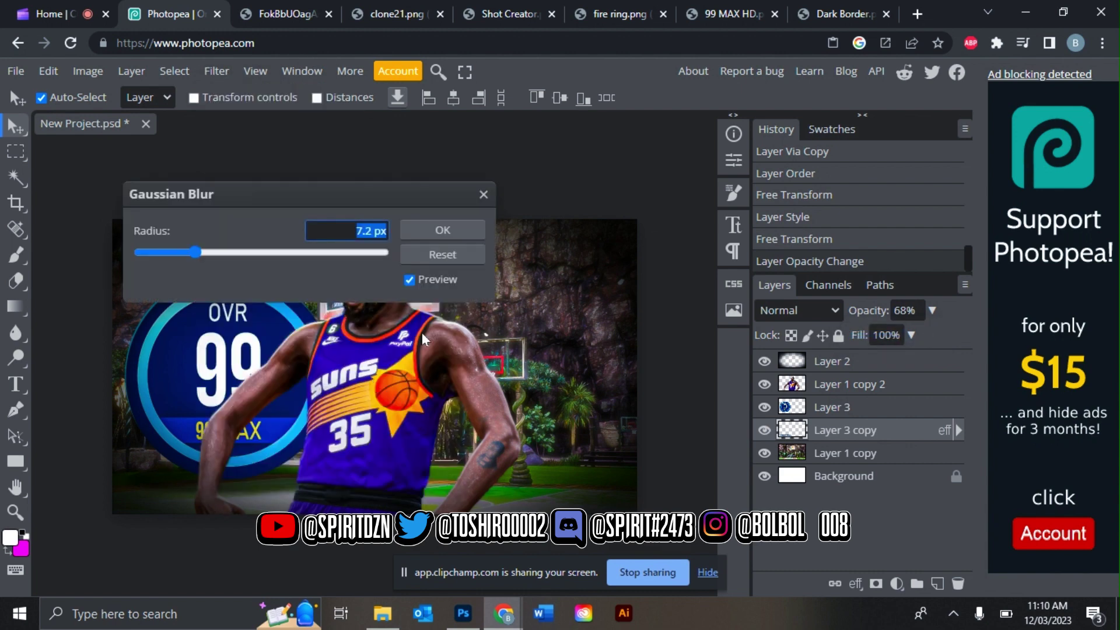
pyautogui.moveTo(204, 266); pyautogui.dragTo(204, 258)
pyautogui.click(427, 228)
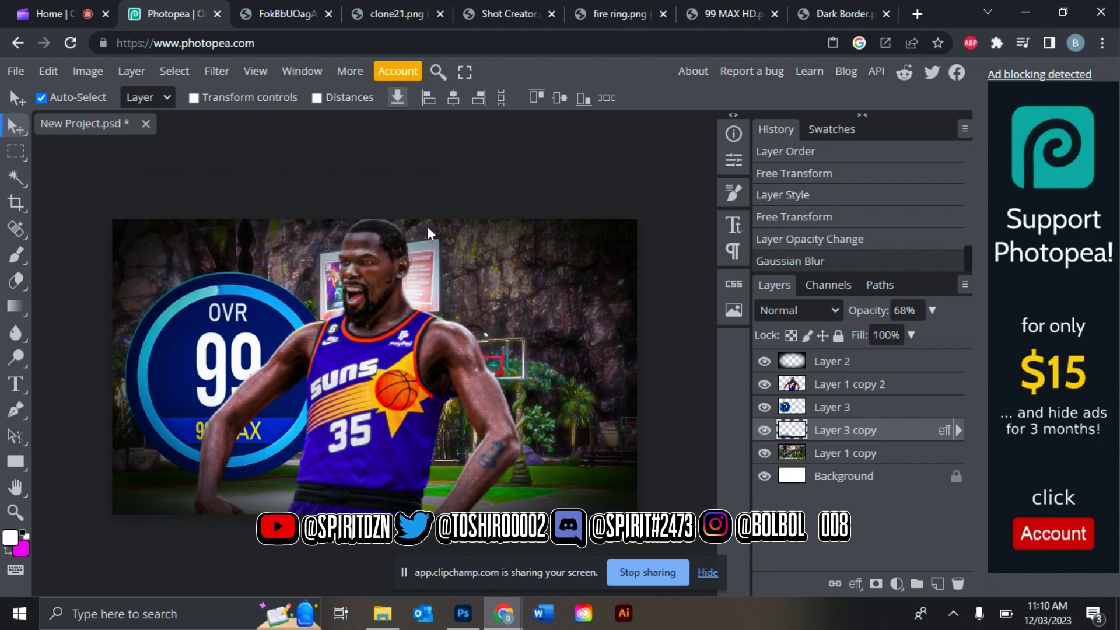
# Step: Duplicate the 99 OVR badge layer and apply a light Gaussian Blur to the copy
pyautogui.click(864, 414)
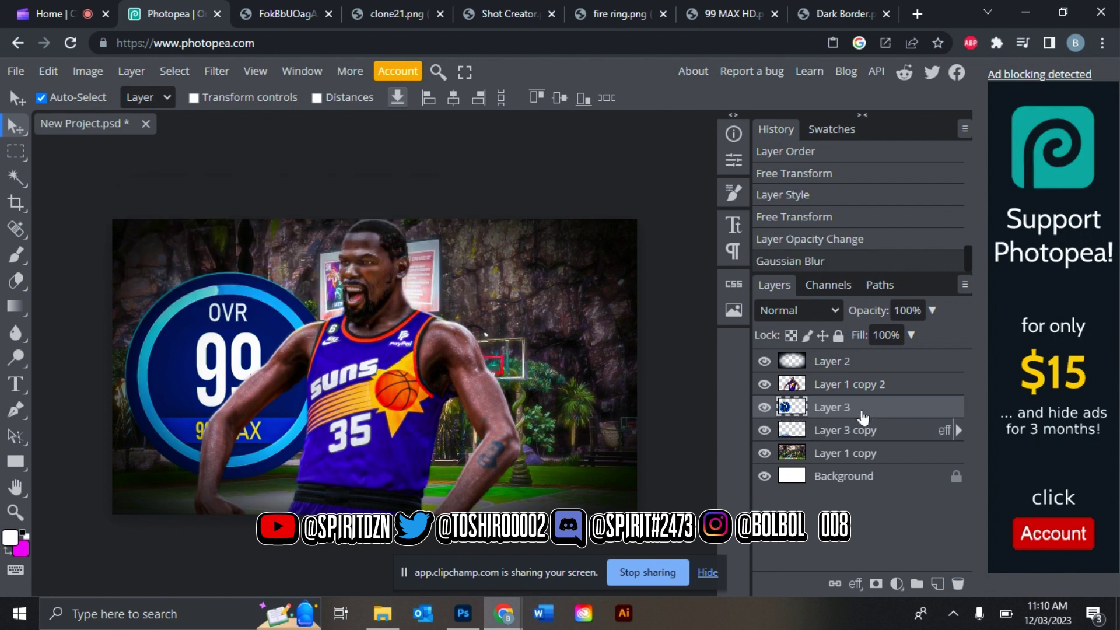
pyautogui.hotkey('ctrl', 'j')
pyautogui.click(231, 75)
pyautogui.moveTo(304, 285)
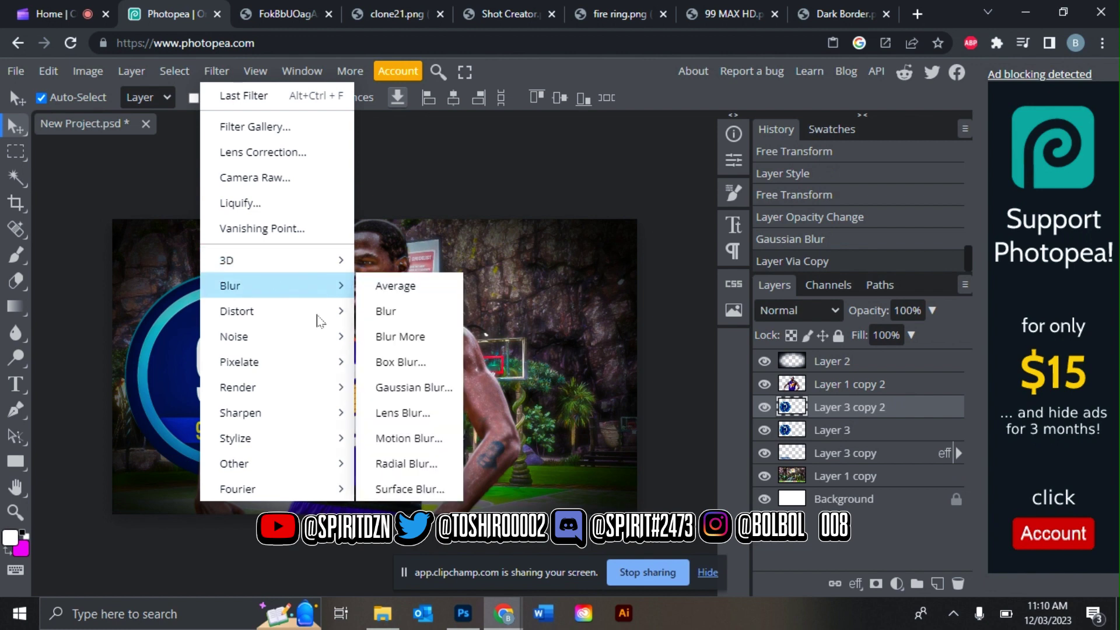
pyautogui.click(403, 387)
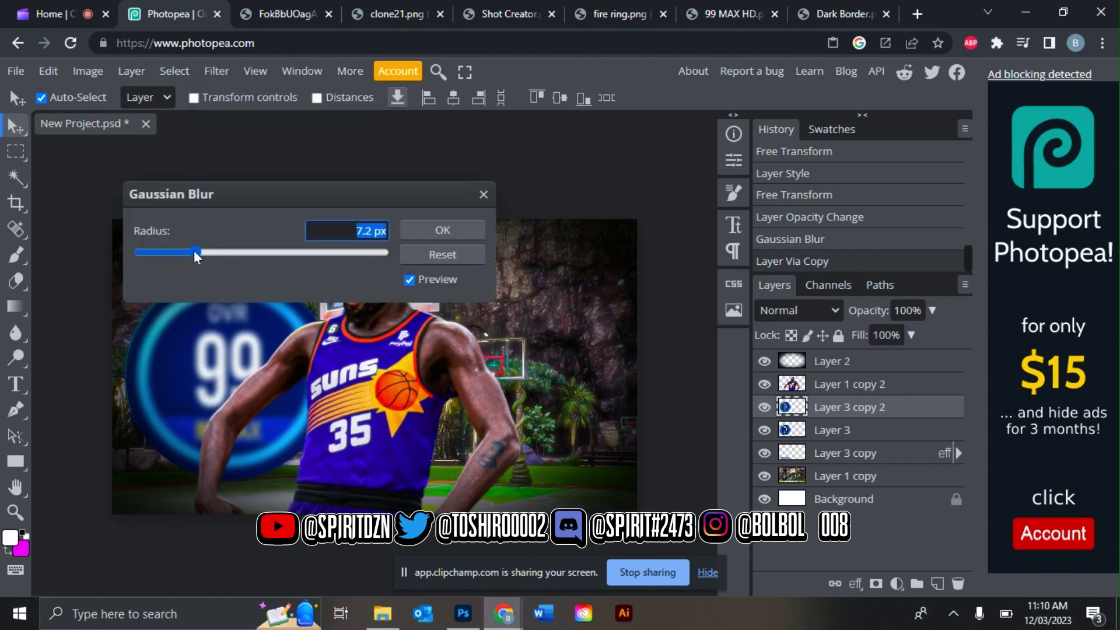
pyautogui.moveTo(193, 250); pyautogui.dragTo(180, 251)
pyautogui.click(454, 237)
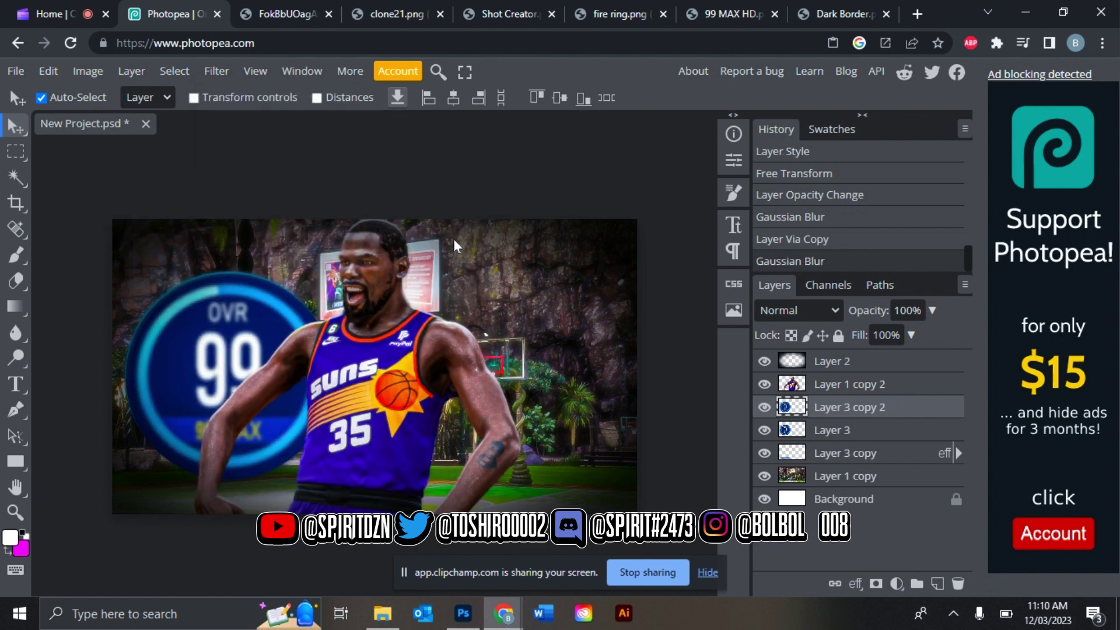
# Step: Blend the blurred 99 OVR badge copy as Lighter Color at about 70% opacity and merge it with the original badge layer
pyautogui.click(789, 316)
pyautogui.click(776, 198)
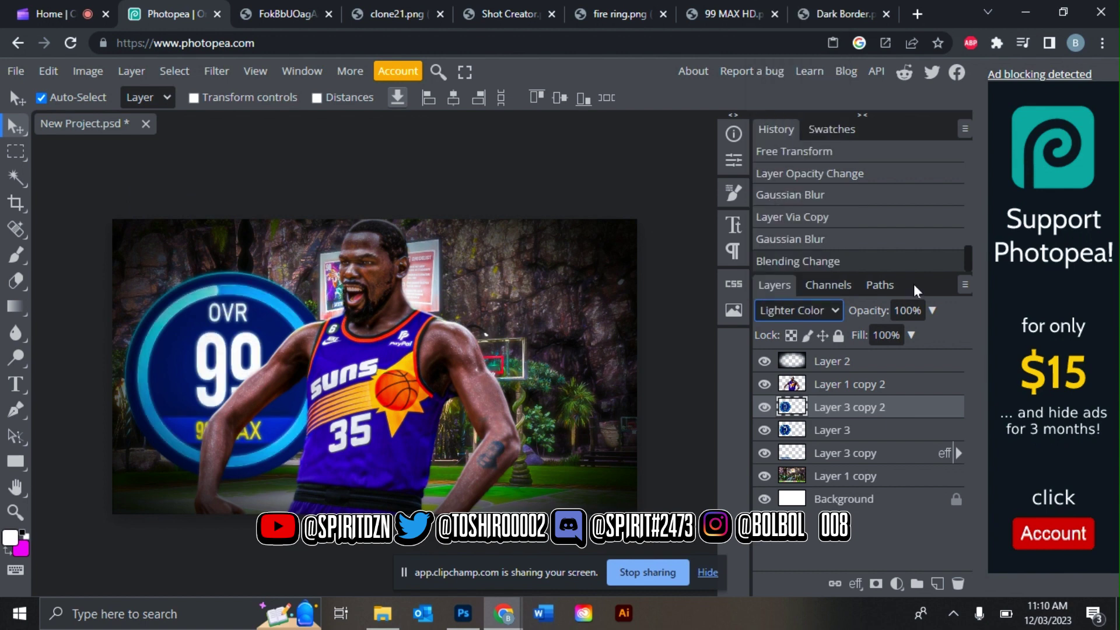
pyautogui.moveTo(936, 315); pyautogui.dragTo(905, 332)
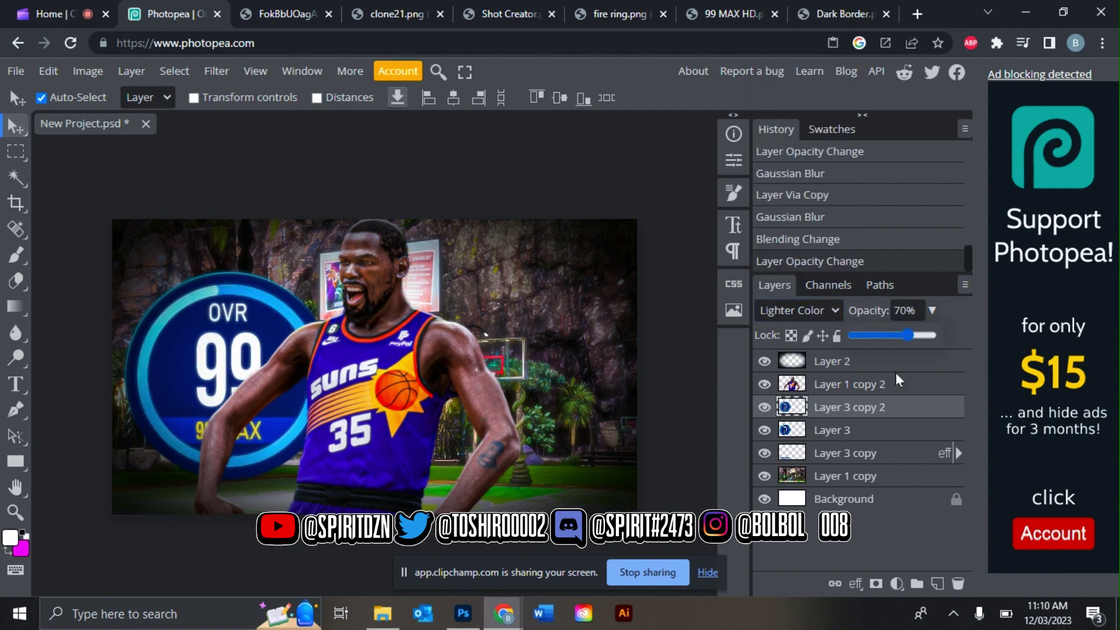
pyautogui.rightClick(842, 442)
pyautogui.click(753, 523)
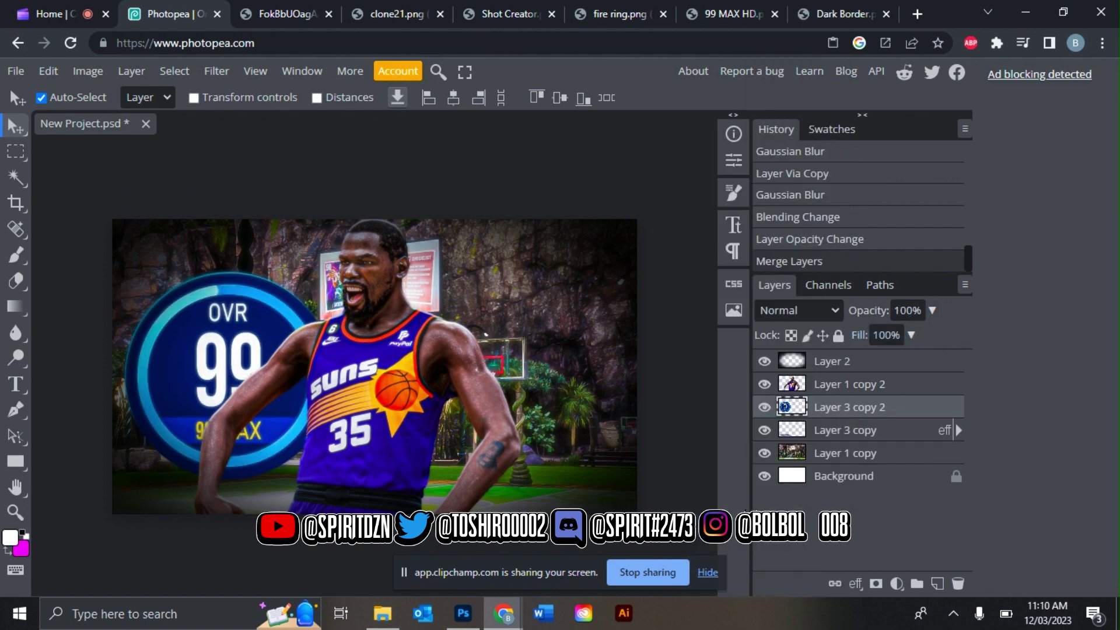
# Step: Copy the red Shot Creator badge image and paste it directly above the court layer in the thumbnail
pyautogui.click(614, 11)
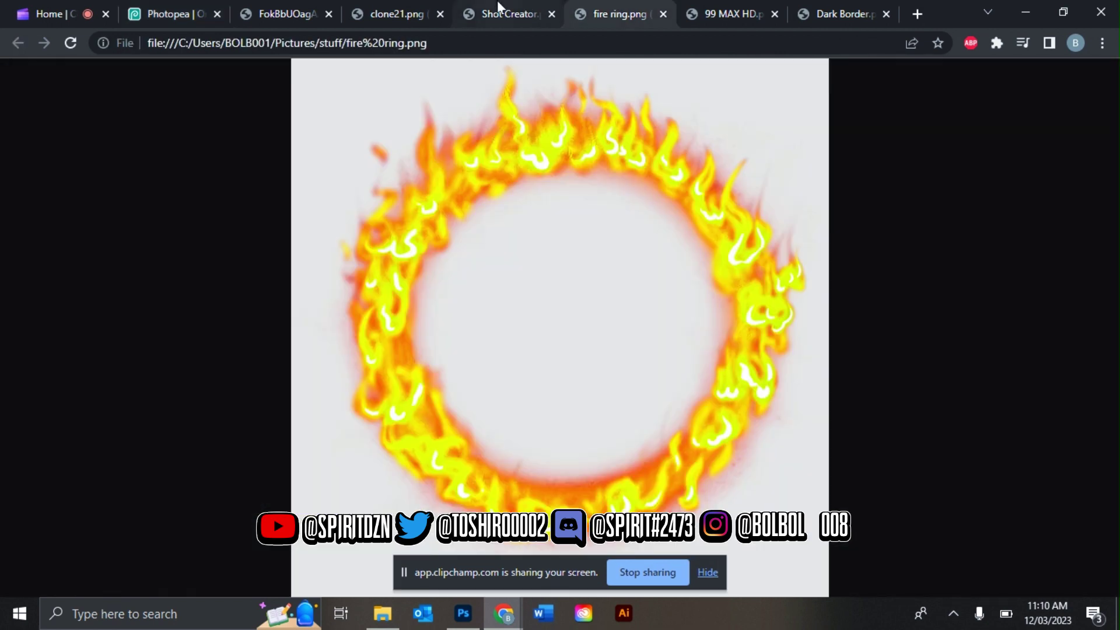
pyautogui.click(507, 13)
pyautogui.rightClick(513, 288)
pyautogui.click(544, 339)
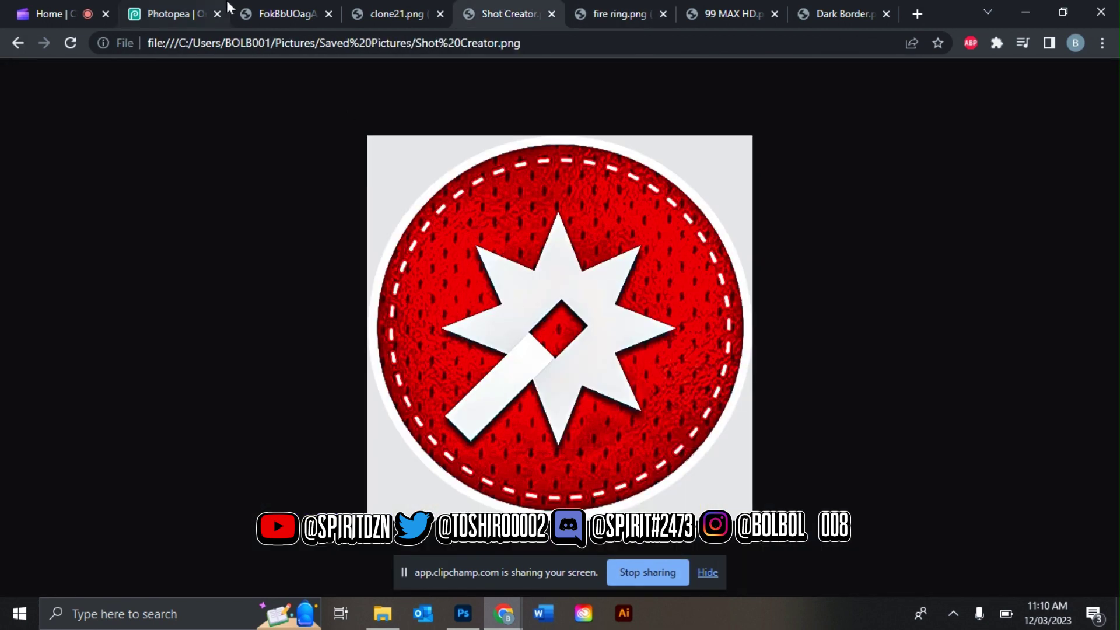
pyautogui.click(169, 13)
pyautogui.click(837, 461)
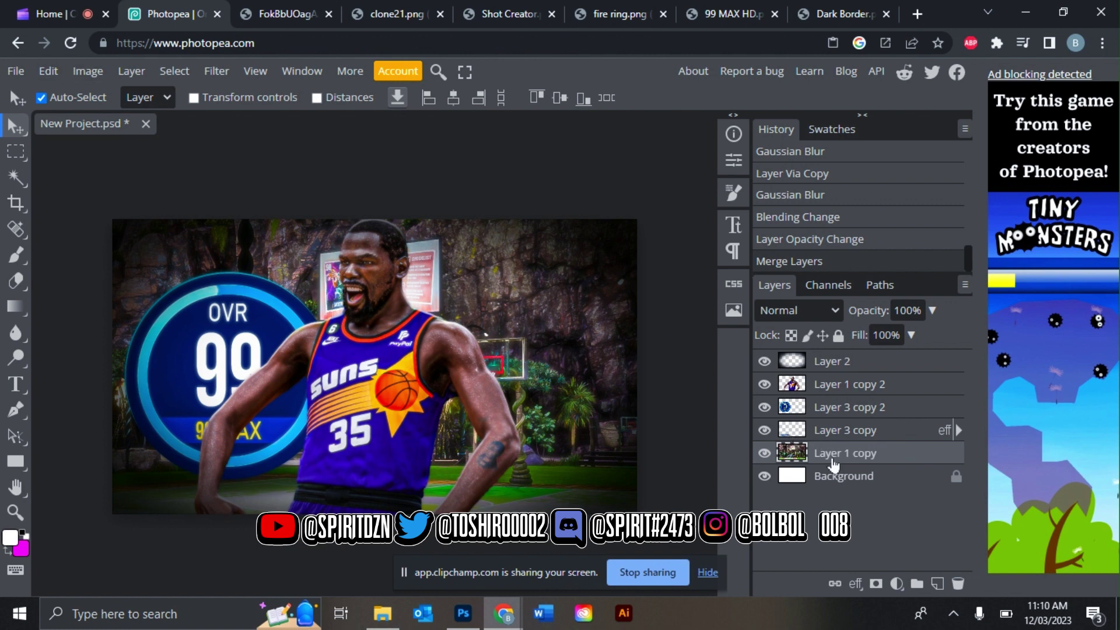
pyautogui.hotkey('ctrl', 'v')
# Step: Scale the Shot Creator badge to about 106.6% and place it behind the player's other arm, opposite the 99 OVR badge
pyautogui.click(48, 71)
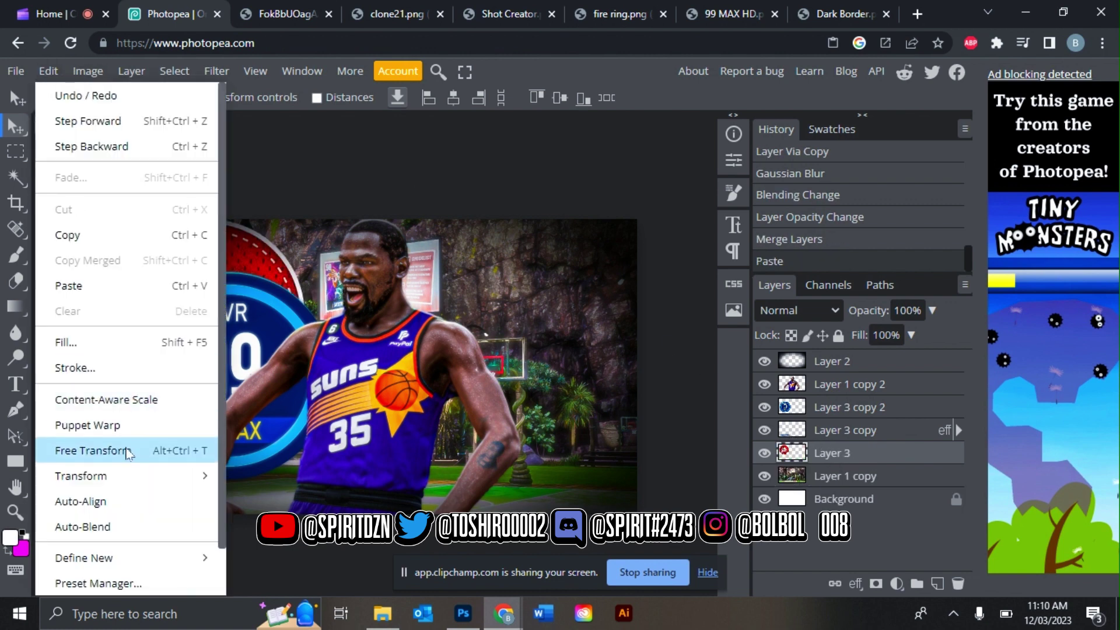
pyautogui.click(87, 450)
pyautogui.moveTo(235, 347); pyautogui.dragTo(539, 387)
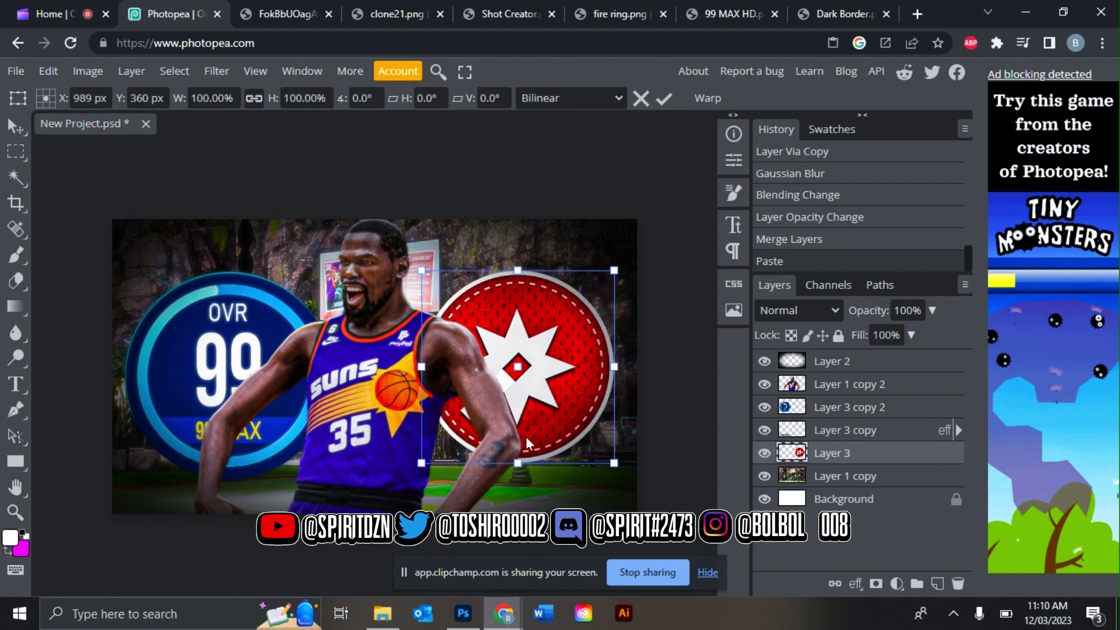
pyautogui.moveTo(530, 463); pyautogui.dragTo(529, 477)
pyautogui.moveTo(563, 408); pyautogui.dragTo(570, 444)
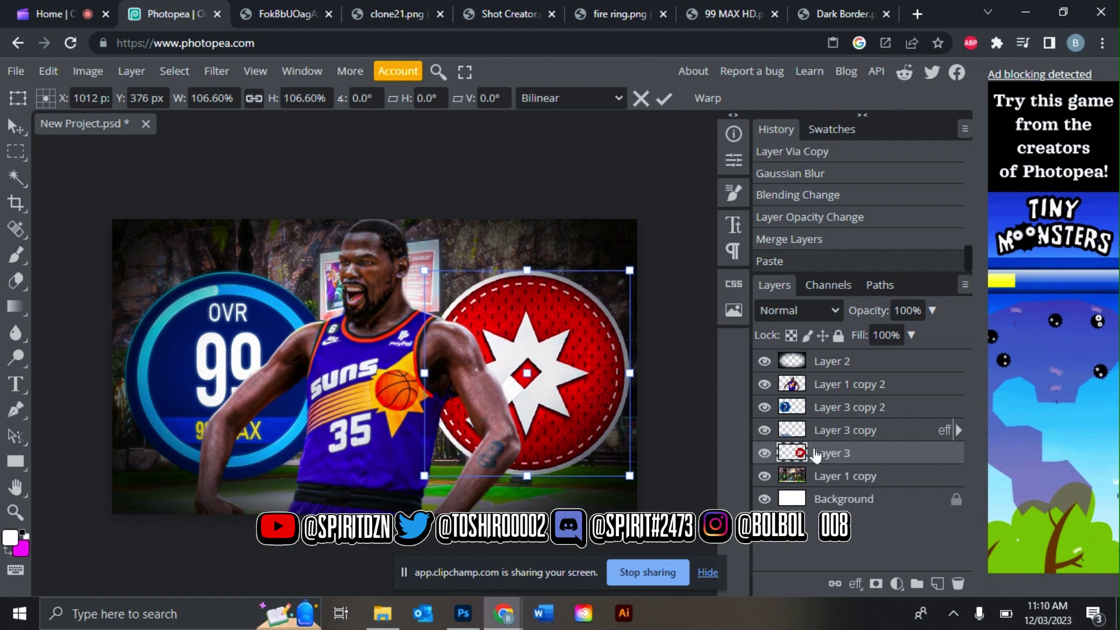
pyautogui.press('Return')
# Step: Duplicate the Shot Creator badge layer, move the copy beneath the original and give it a black Color Overlay
pyautogui.hotkey('ctrl', 'j')
pyautogui.moveTo(823, 454); pyautogui.dragTo(821, 478)
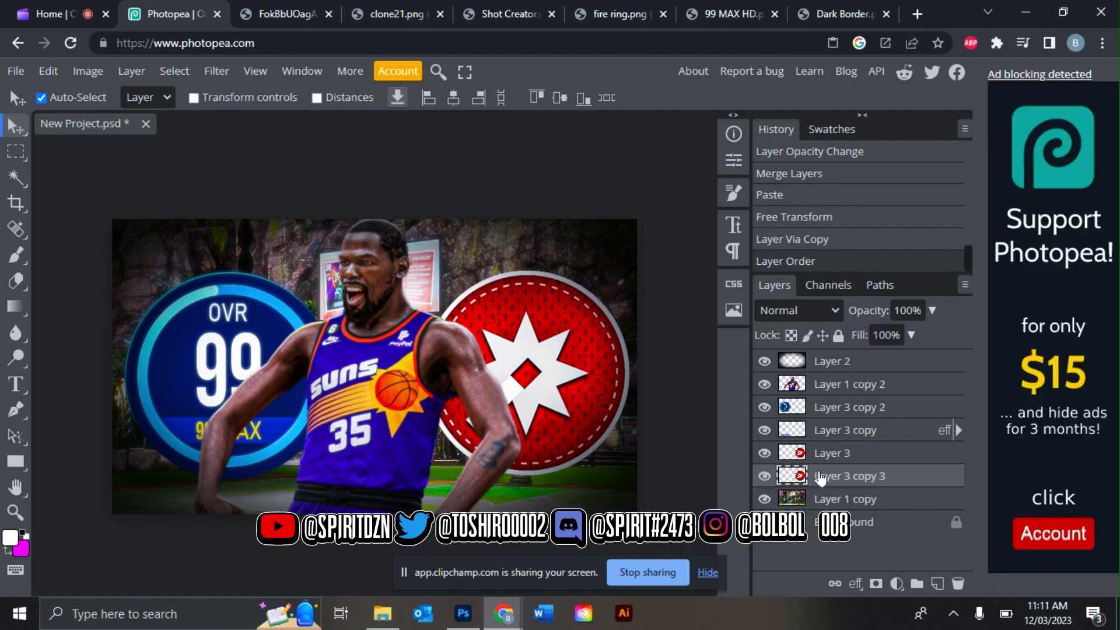
pyautogui.rightClick(822, 479)
pyautogui.click(761, 151)
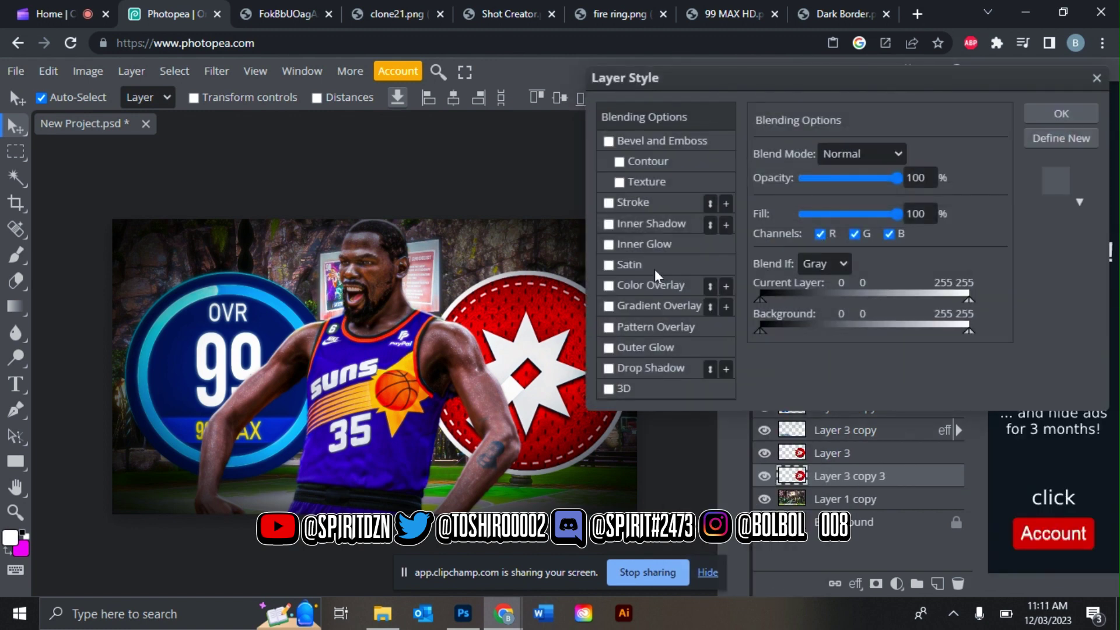
pyautogui.click(616, 285)
pyautogui.click(1033, 114)
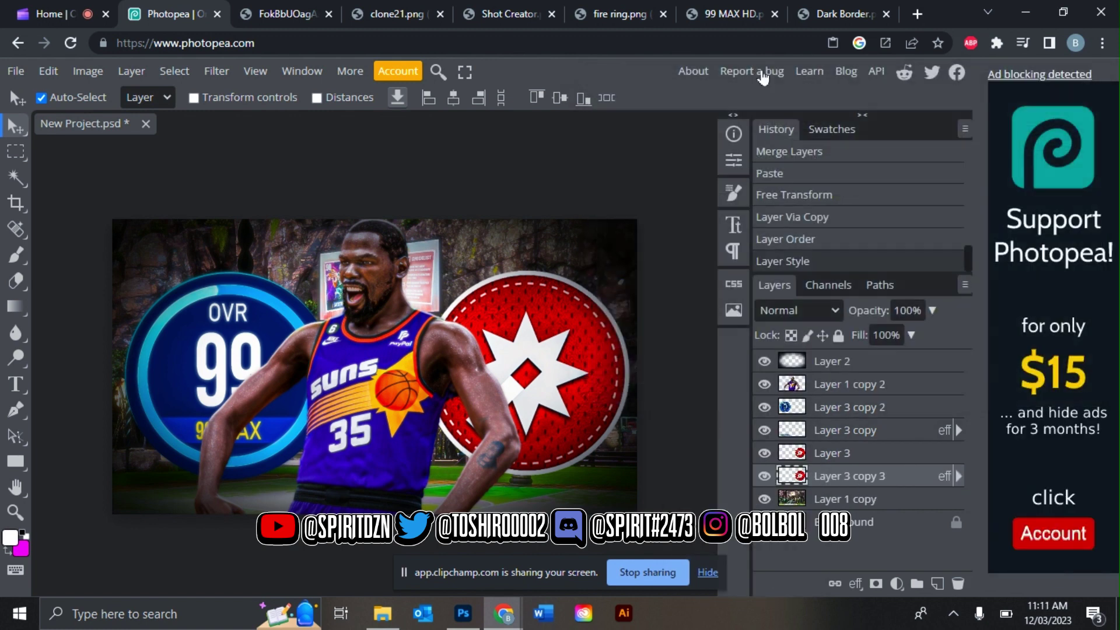
# Step: Squash the black Shot Creator badge copy to about 9.2% height and place it on the ground under the badge
pyautogui.click(49, 71)
pyautogui.click(128, 449)
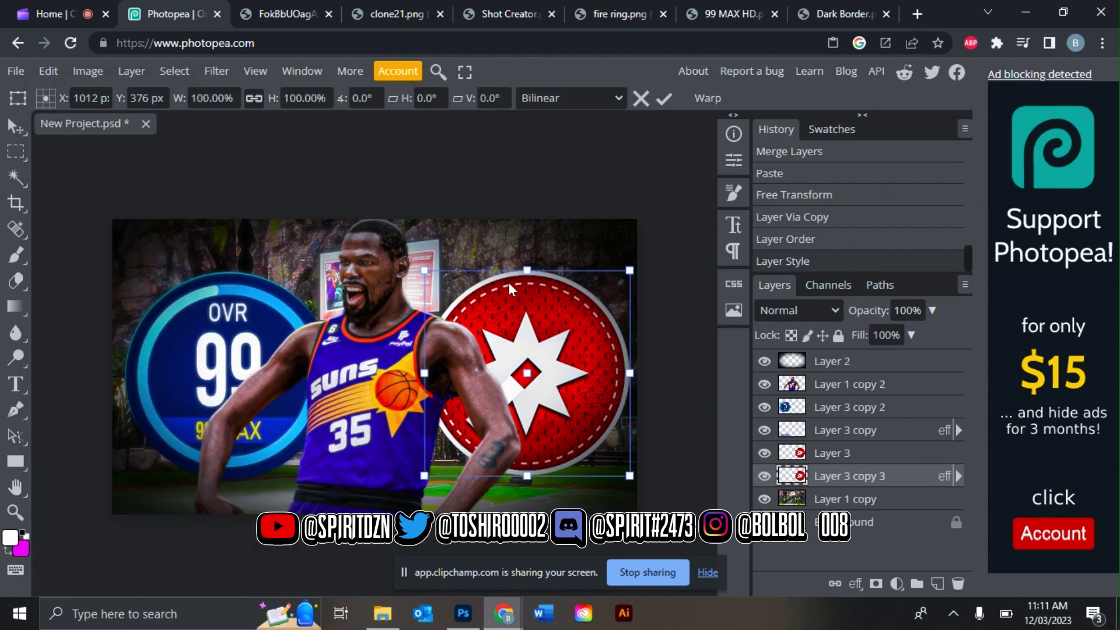
pyautogui.moveTo(509, 282); pyautogui.dragTo(565, 475)
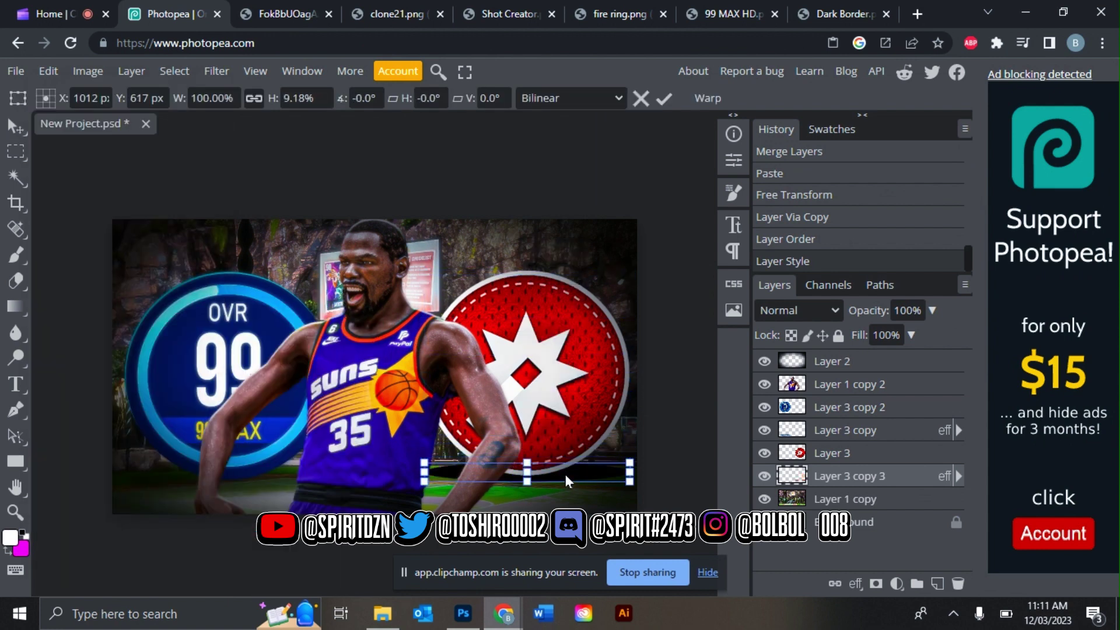
pyautogui.press('Return')
# Step: Lower the Shot Creator badge shadow's opacity to about 69% and soften it with a 9.3 px Gaussian Blur
pyautogui.click(933, 312)
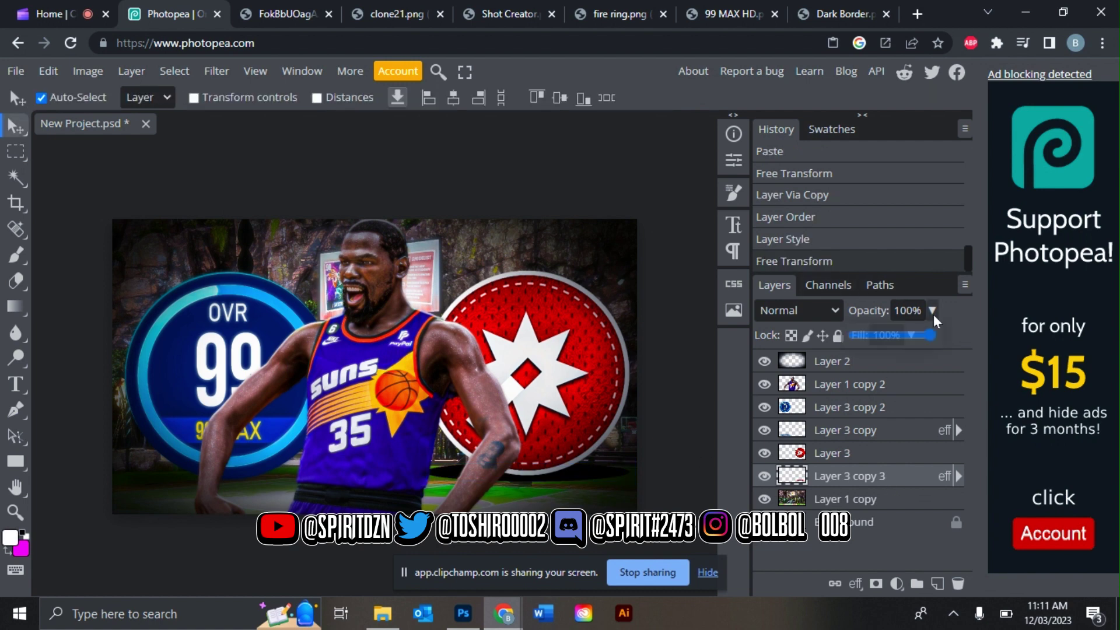
pyautogui.click(908, 334)
pyautogui.click(216, 71)
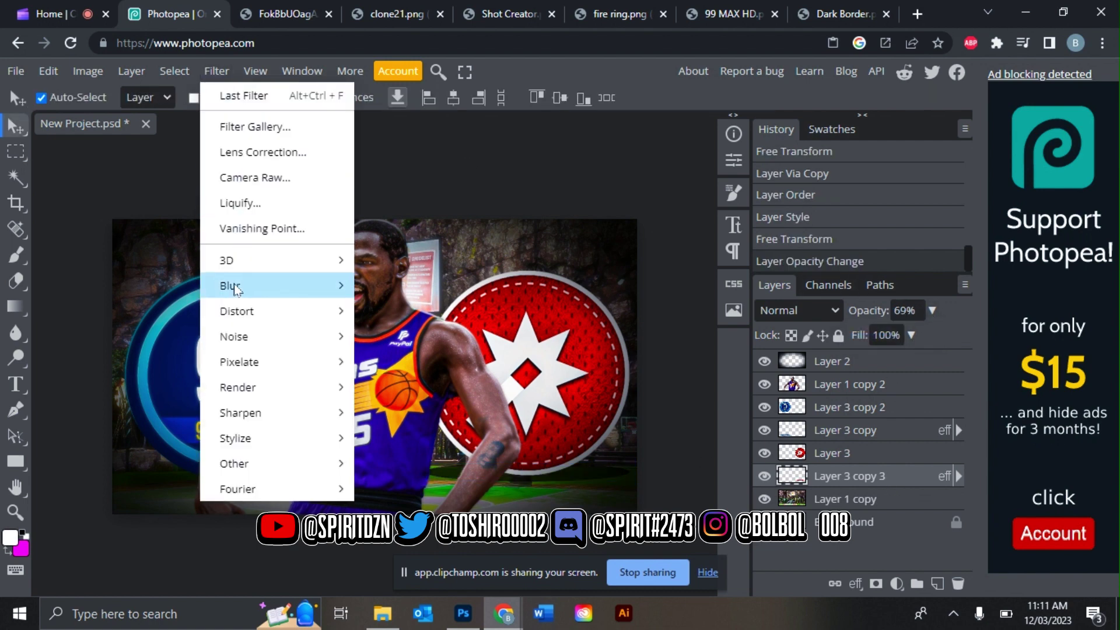
pyautogui.moveTo(230, 285)
pyautogui.click(399, 388)
pyautogui.moveTo(327, 252); pyautogui.dragTo(200, 250)
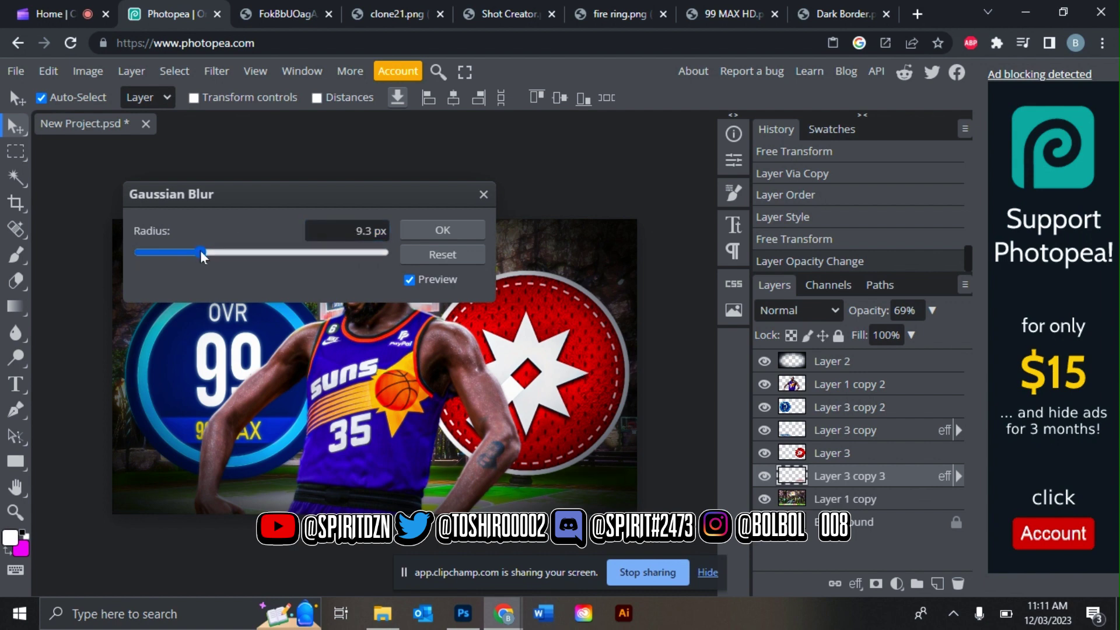
pyautogui.click(434, 228)
# Step: Stretch the Shot Creator badge's ground shadow vertically to about 131% height
pyautogui.click(48, 71)
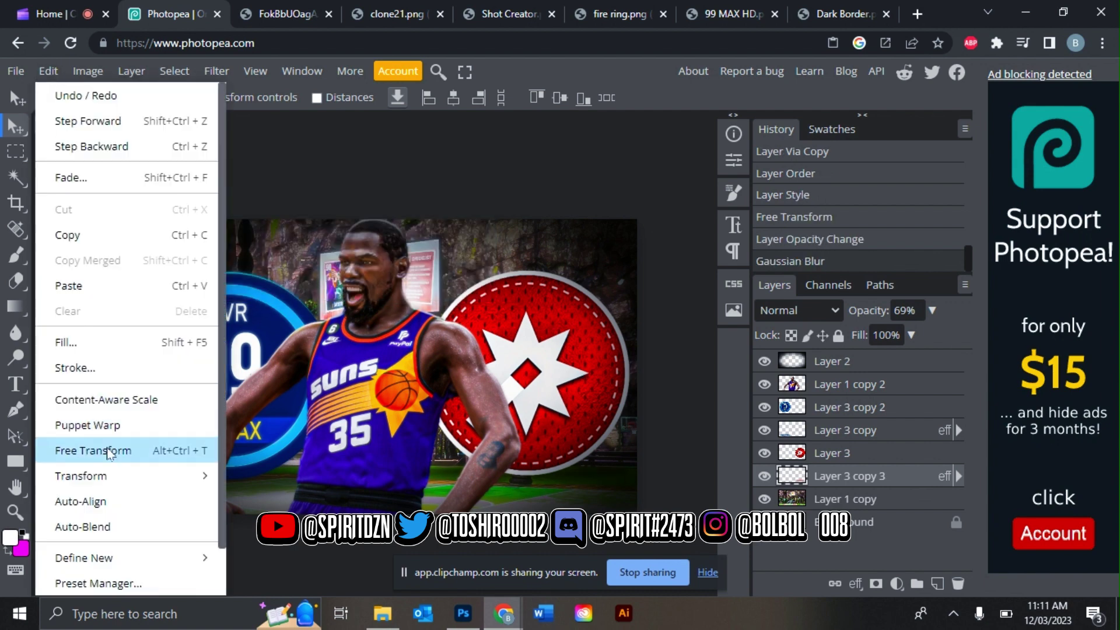
pyautogui.click(108, 448)
pyautogui.moveTo(541, 487); pyautogui.dragTo(542, 502)
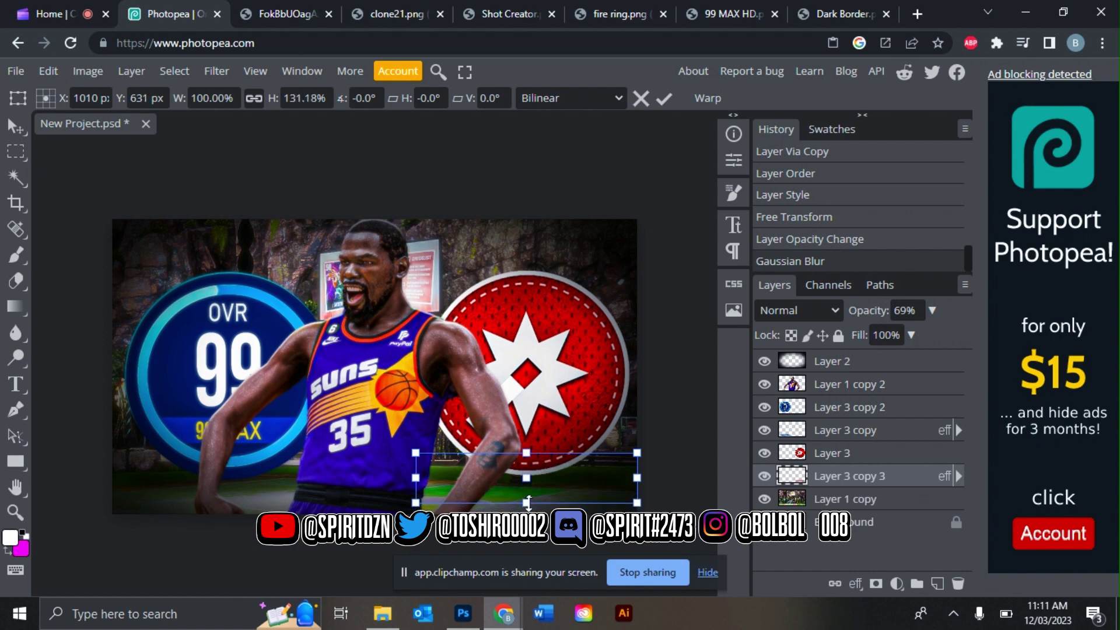
pyautogui.press('Return')
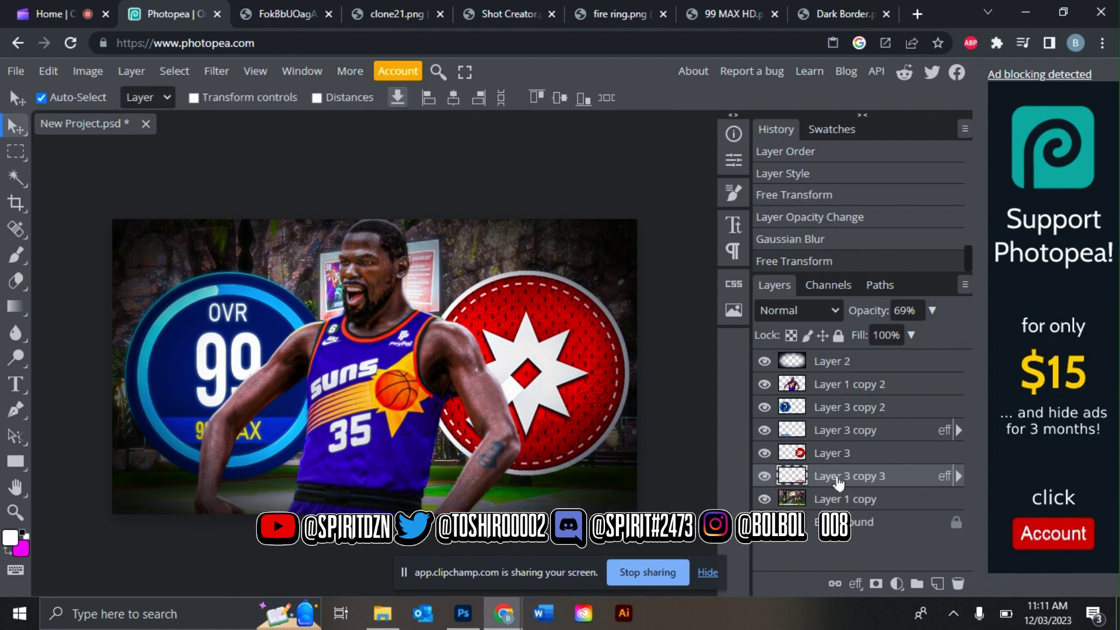
# Step: Duplicate the red Shot Creator badge layer and blur the copy with a 7.2 px Gaussian Blur
pyautogui.click(838, 461)
pyautogui.hotkey('ctrl', 'j')
pyautogui.click(217, 70)
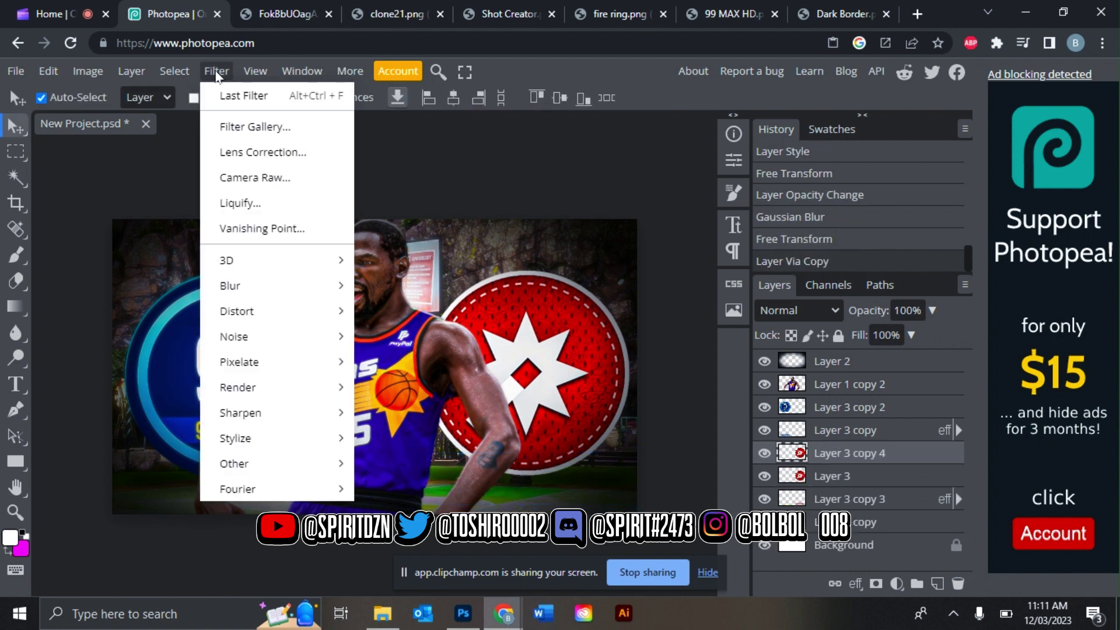
pyautogui.moveTo(234, 283)
pyautogui.click(408, 386)
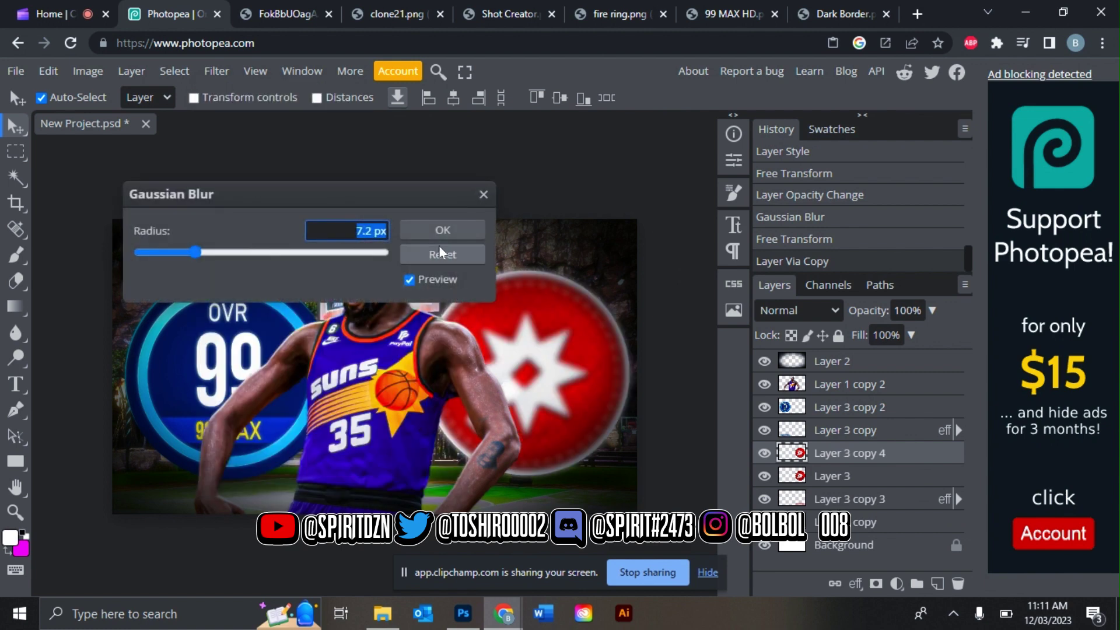
pyautogui.click(438, 228)
# Step: Blend the blurred badge copy as Lighter Color at reduced opacity and merge it with the original badge layer
pyautogui.click(799, 310)
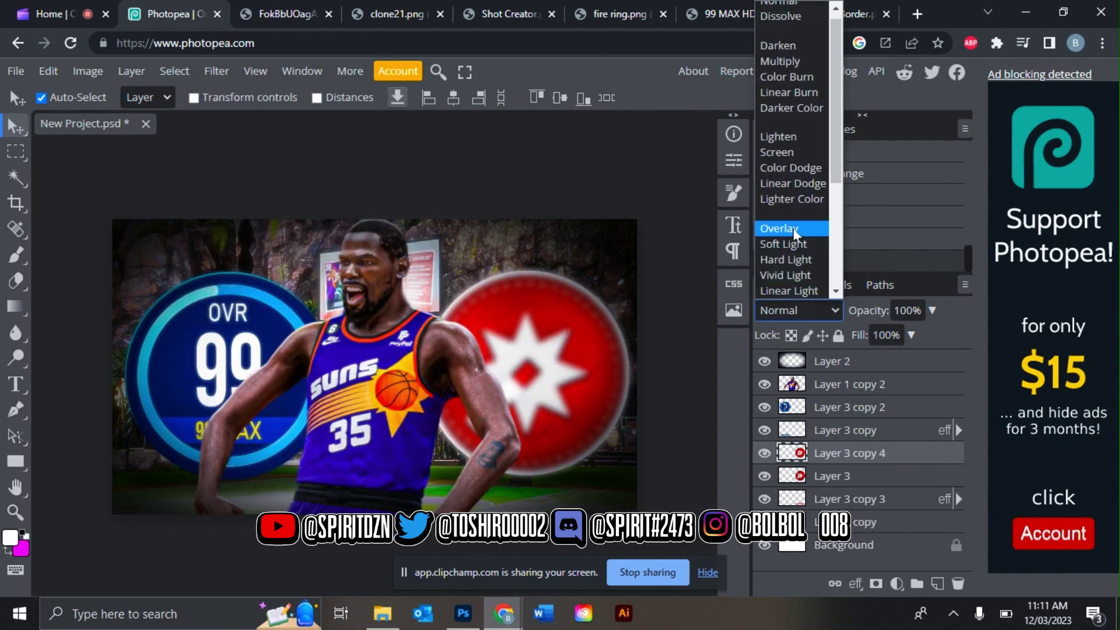
pyautogui.click(789, 201)
pyautogui.moveTo(932, 312); pyautogui.dragTo(908, 328)
pyautogui.rightClick(868, 478)
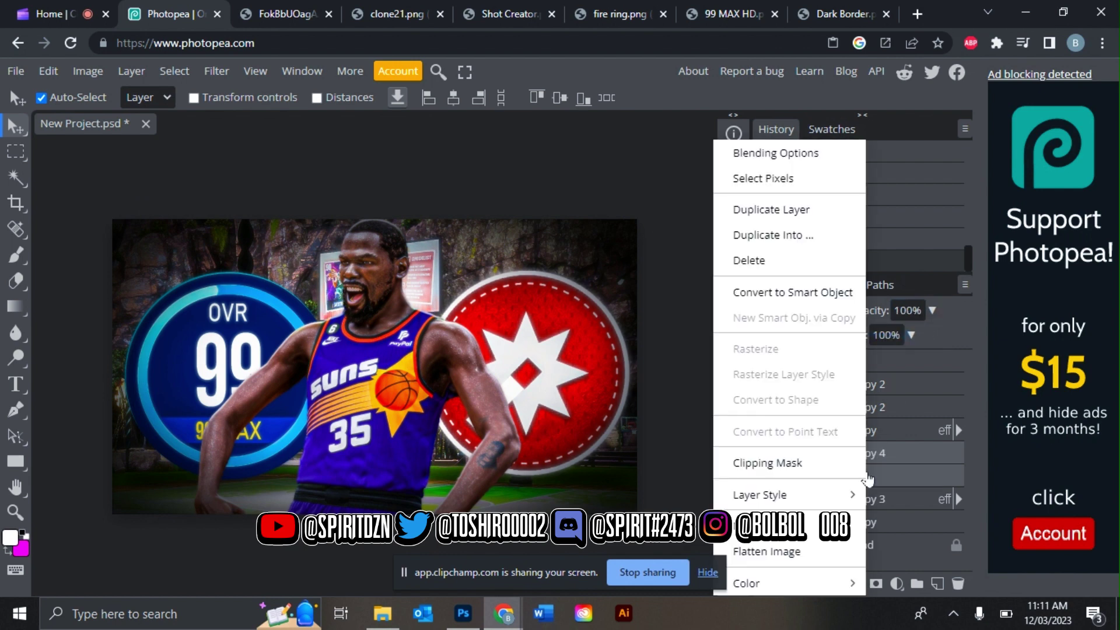
pyautogui.click(854, 528)
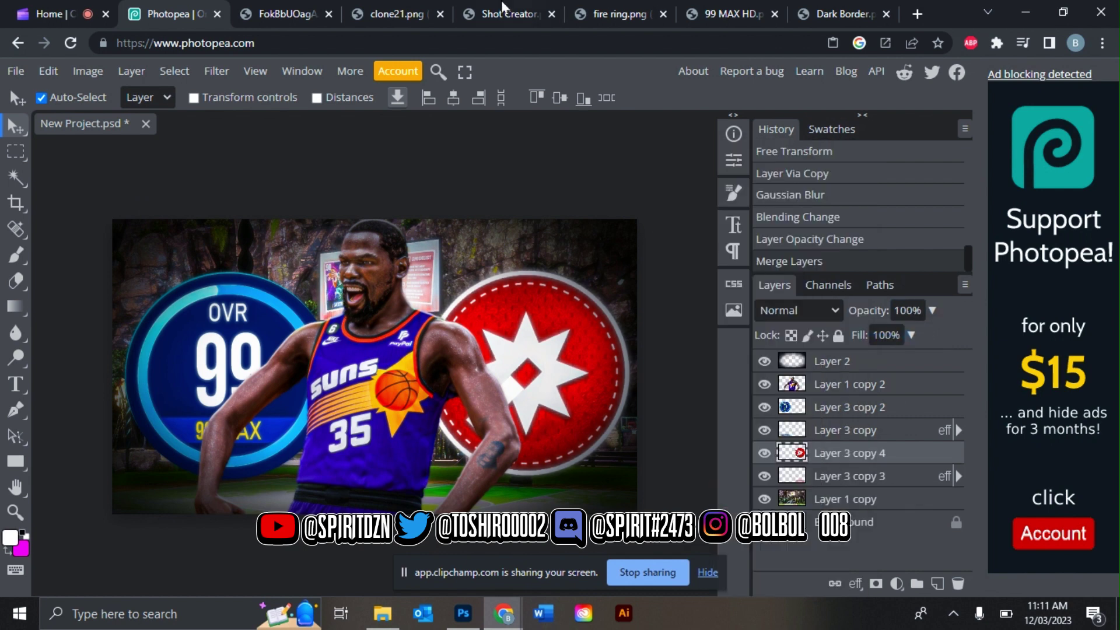
# Step: Copy the fire ring image from its browser tab and paste it above the Shot Creator badge layer
pyautogui.click(610, 14)
pyautogui.rightClick(593, 181)
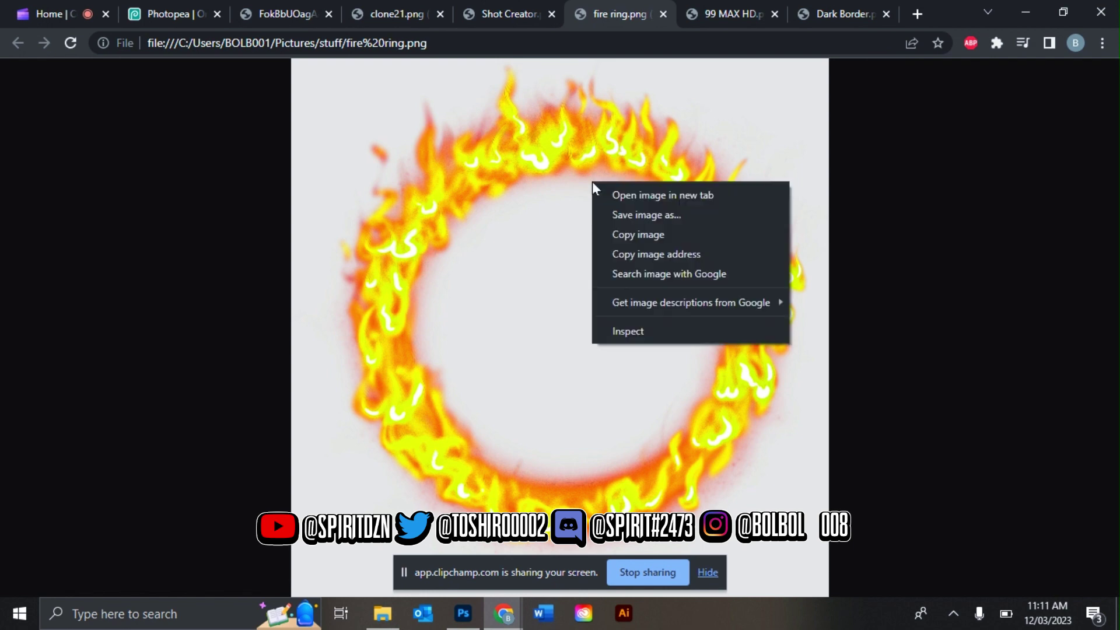
pyautogui.click(633, 239)
pyautogui.click(228, 8)
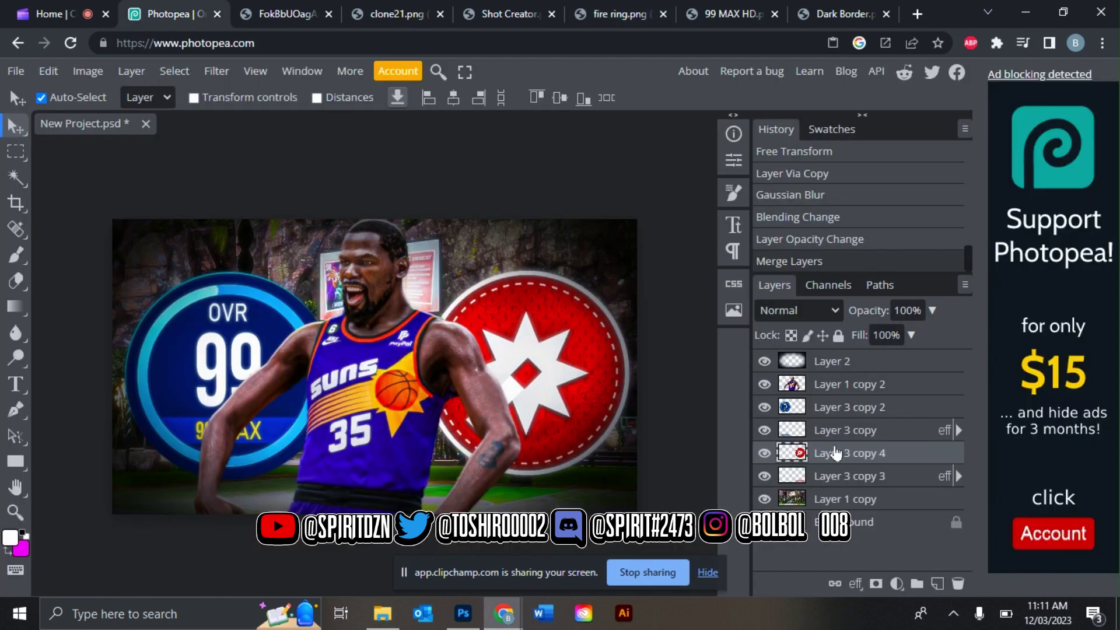
pyautogui.hotkey('ctrl', 'v')
# Step: Scale the fire ring to about 56% and centre it around the Shot Creator badge
pyautogui.click(48, 70)
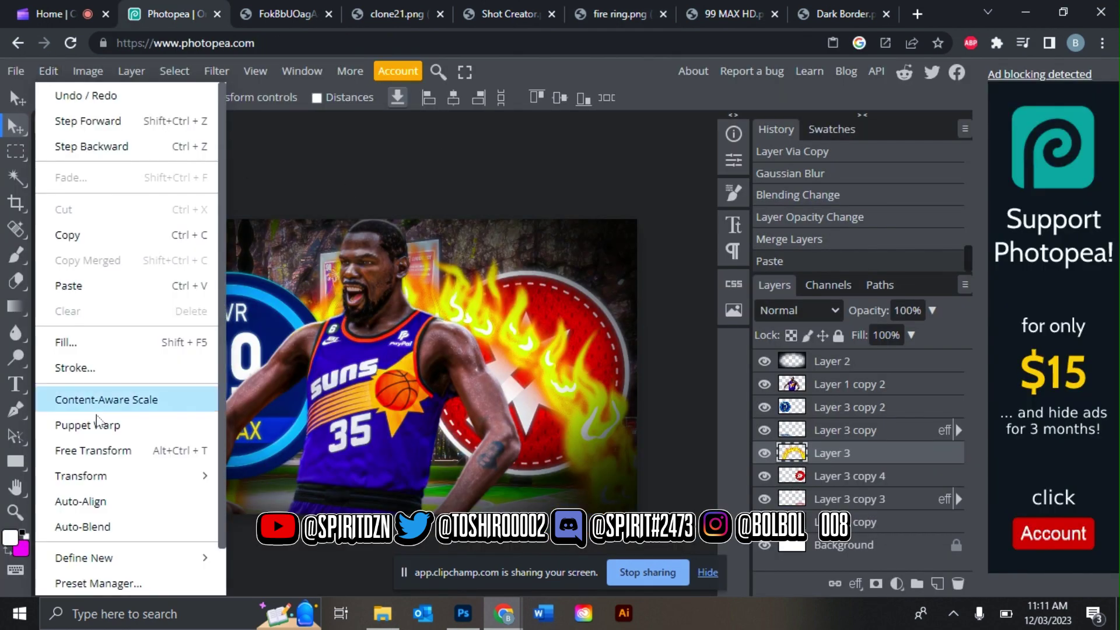
pyautogui.click(102, 447)
pyautogui.moveTo(403, 219); pyautogui.dragTo(465, 273)
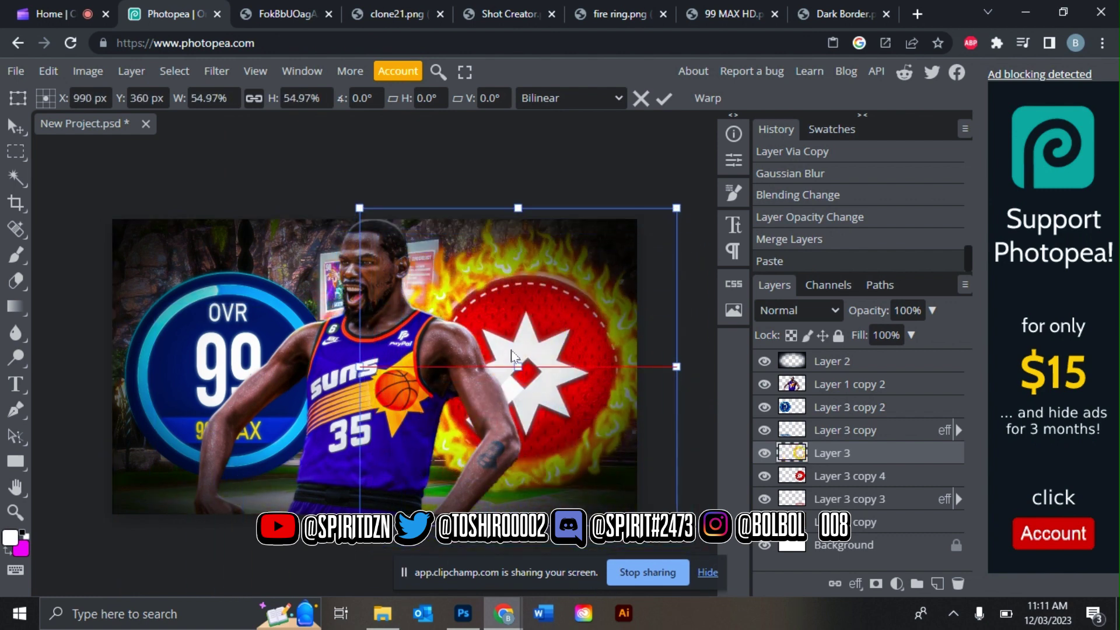
pyautogui.moveTo(512, 356); pyautogui.dragTo(511, 363)
pyautogui.moveTo(518, 533); pyautogui.dragTo(528, 542)
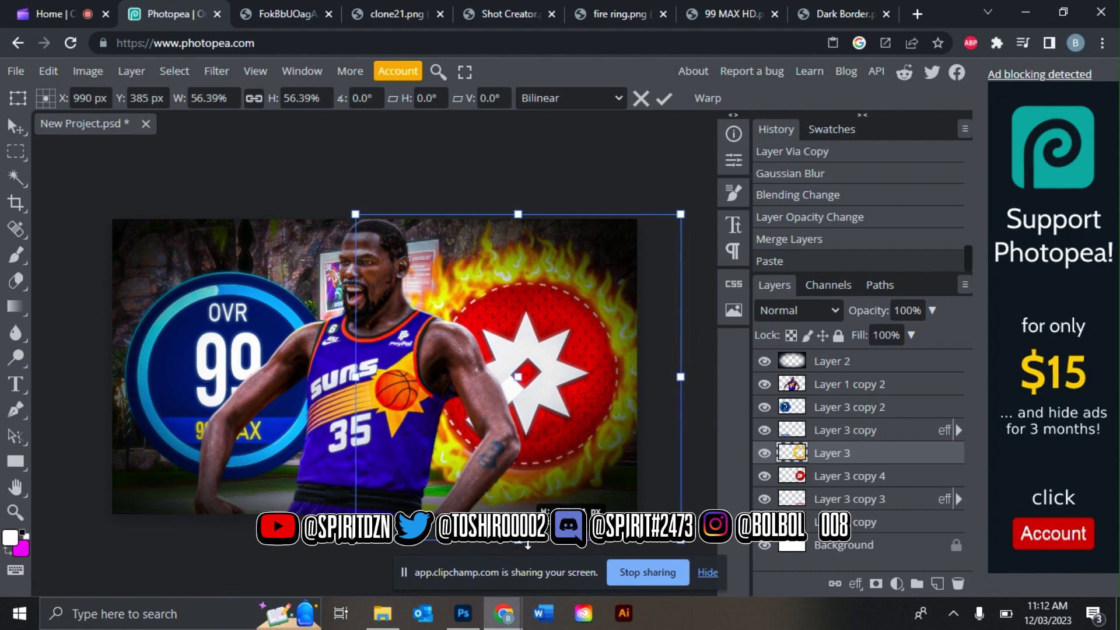
pyautogui.moveTo(592, 471); pyautogui.dragTo(593, 467)
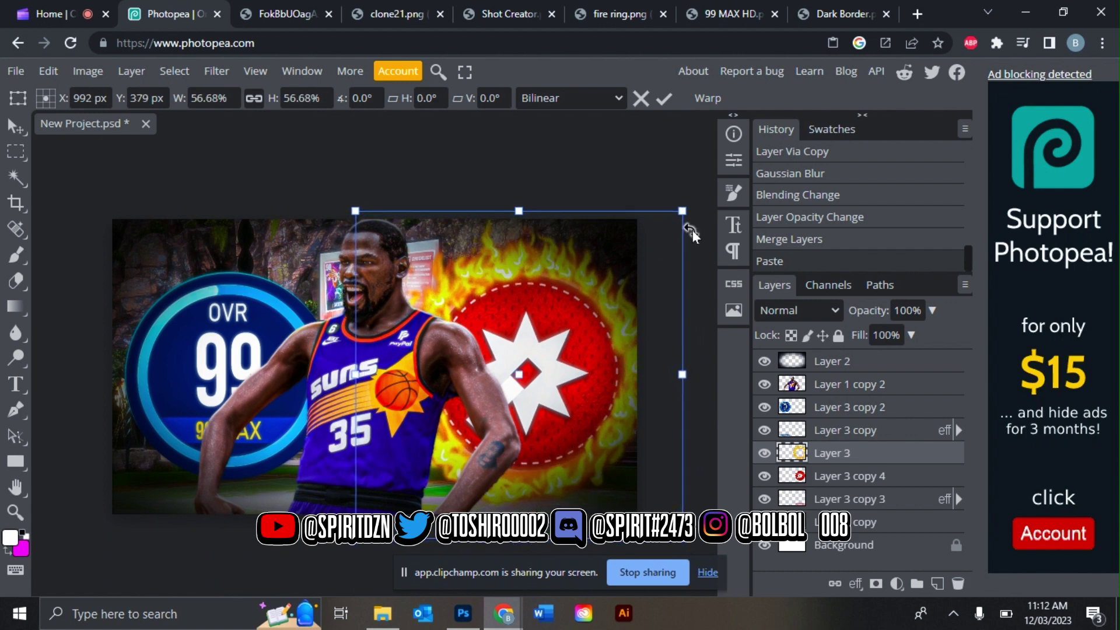
pyautogui.moveTo(682, 211); pyautogui.dragTo(680, 213)
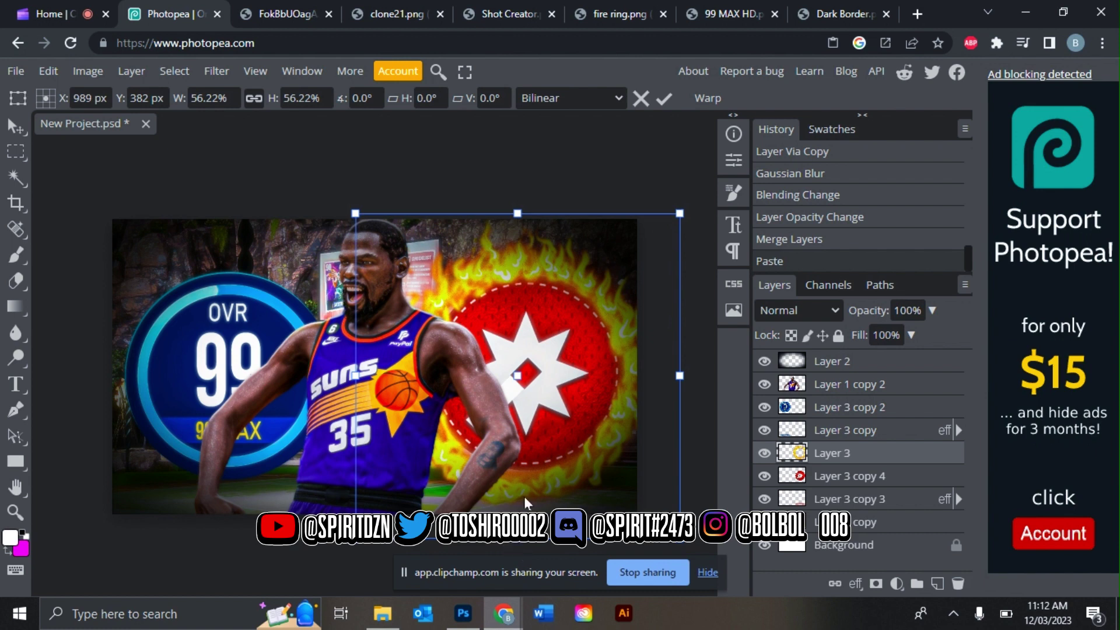
pyautogui.moveTo(520, 544); pyautogui.dragTo(520, 543)
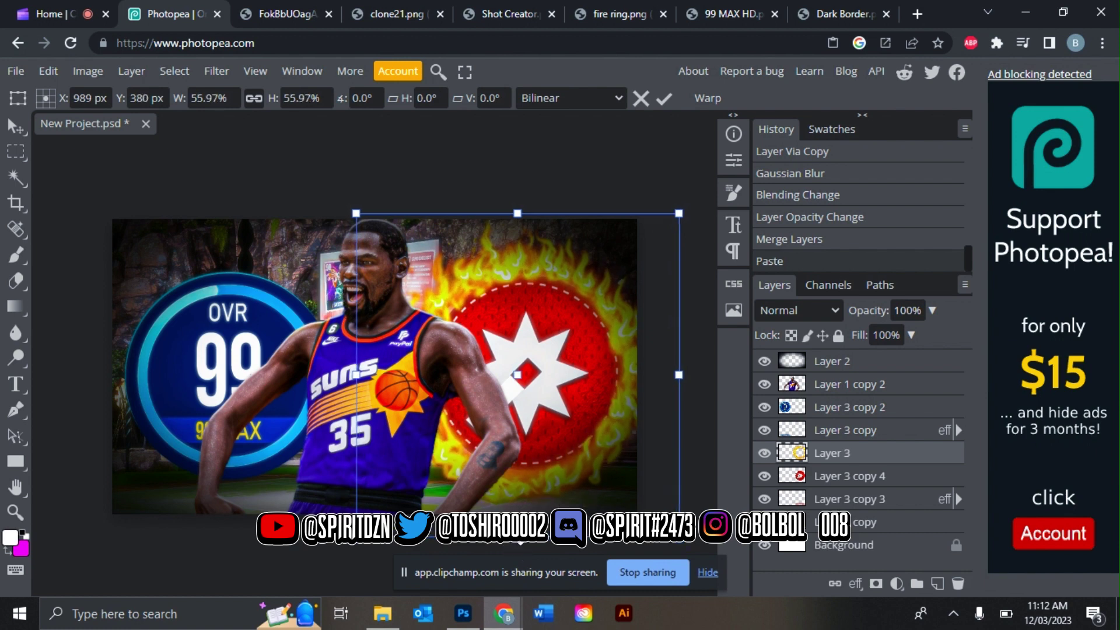
pyautogui.moveTo(590, 409); pyautogui.dragTo(591, 408)
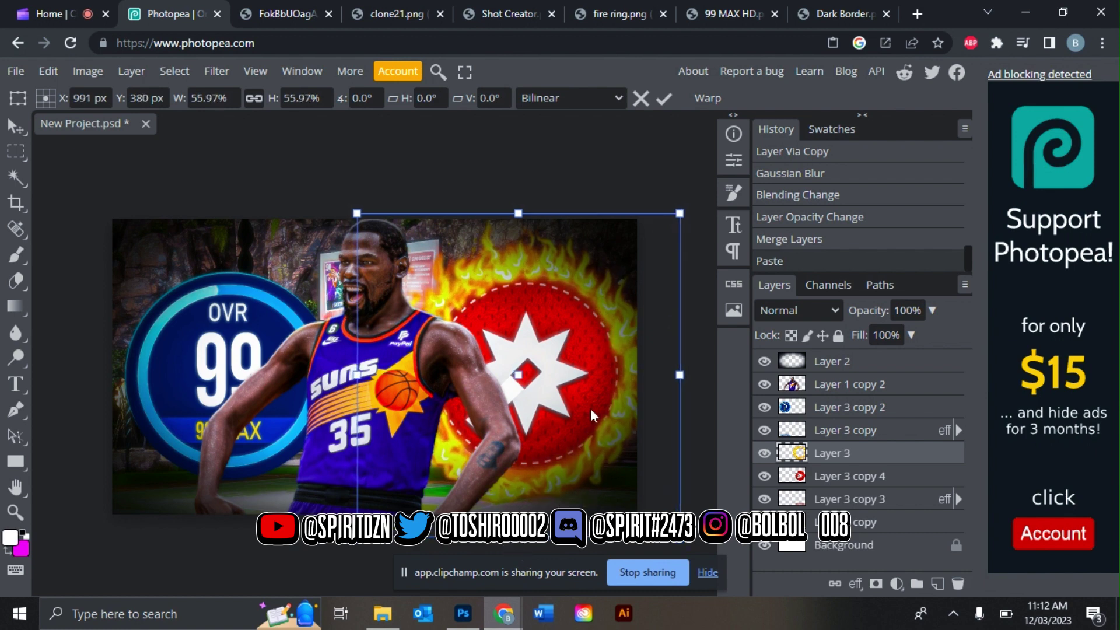
# Step: Duplicate the fire ring layer and apply a 7.2 px Gaussian Blur to the copy
pyautogui.rightClick(841, 483)
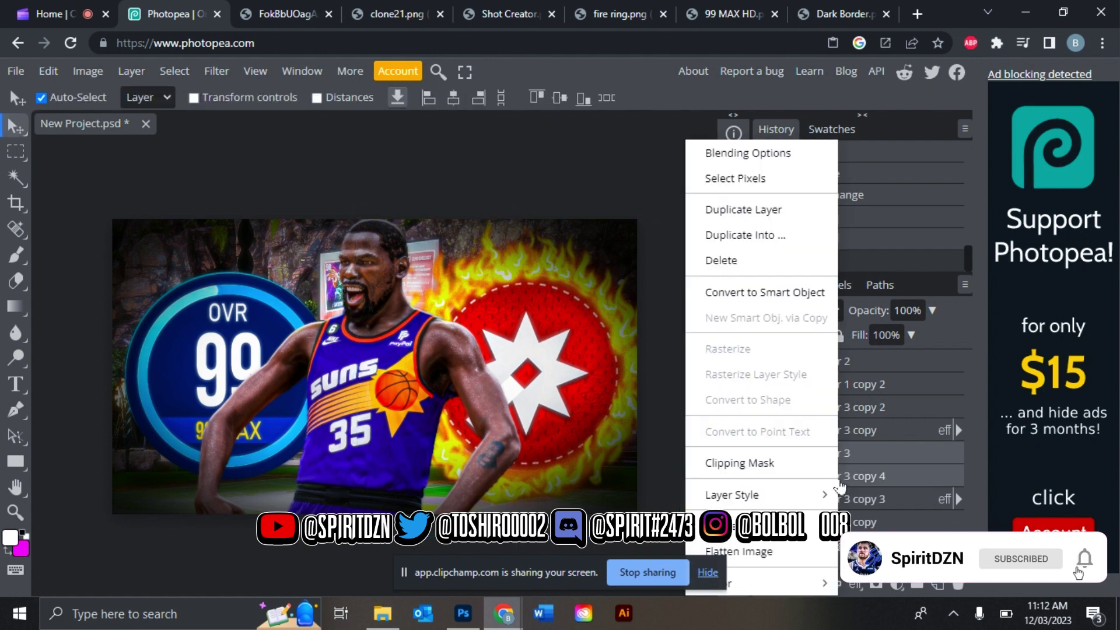
pyautogui.click(849, 461)
pyautogui.hotkey('ctrl', 'j')
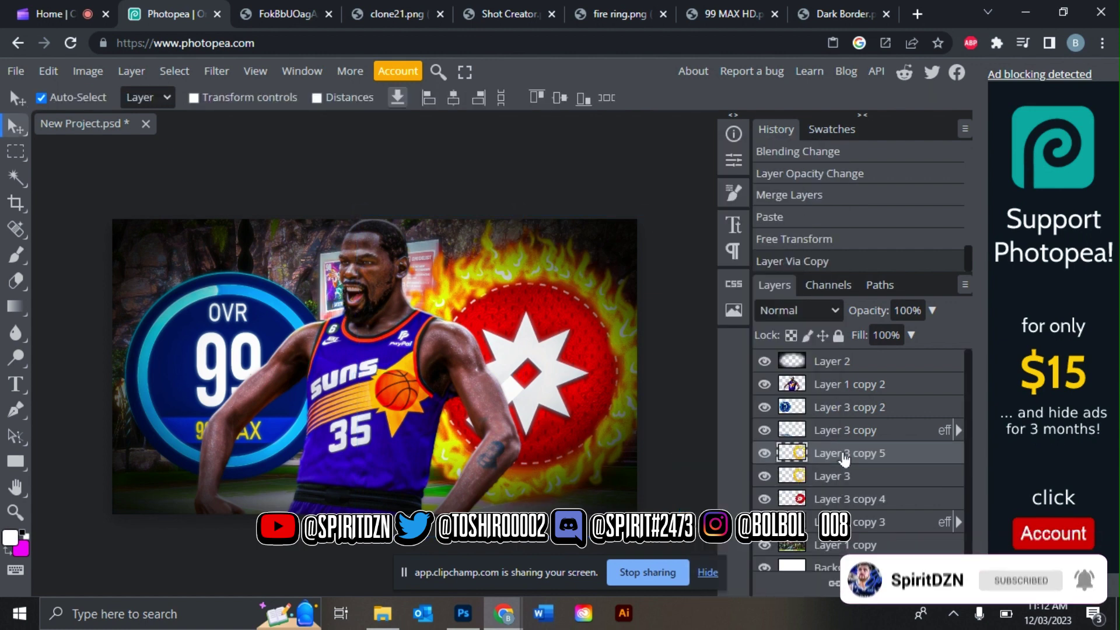
pyautogui.click(217, 71)
pyautogui.moveTo(233, 285)
pyautogui.click(390, 392)
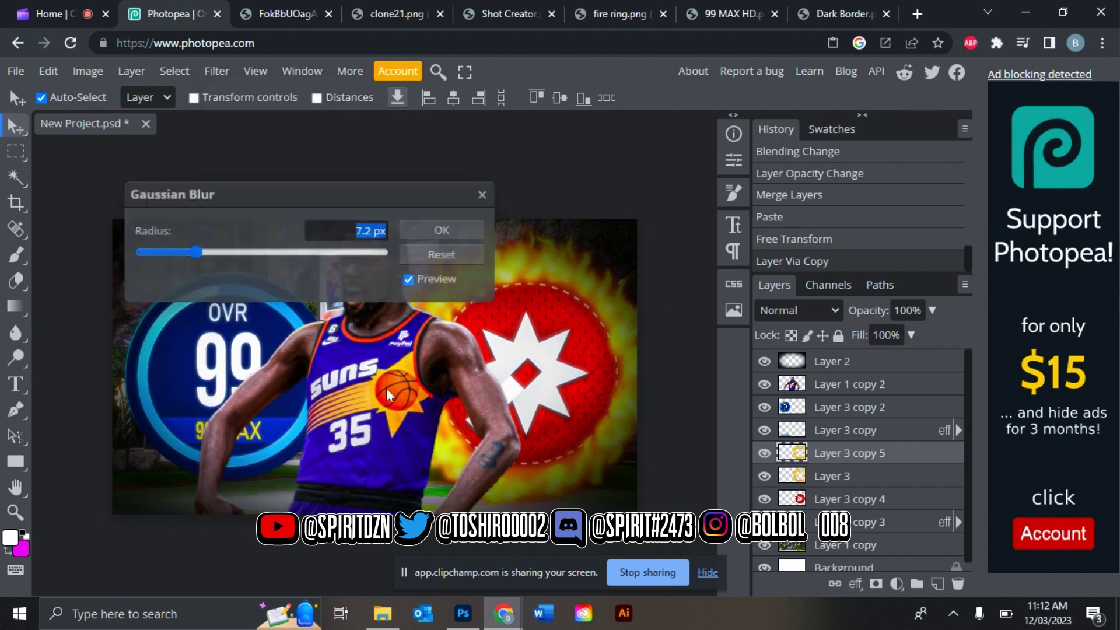
pyautogui.click(470, 229)
# Step: Set the blurred fire ring copy to the Lighter Color blend mode and lower its opacity
pyautogui.click(786, 308)
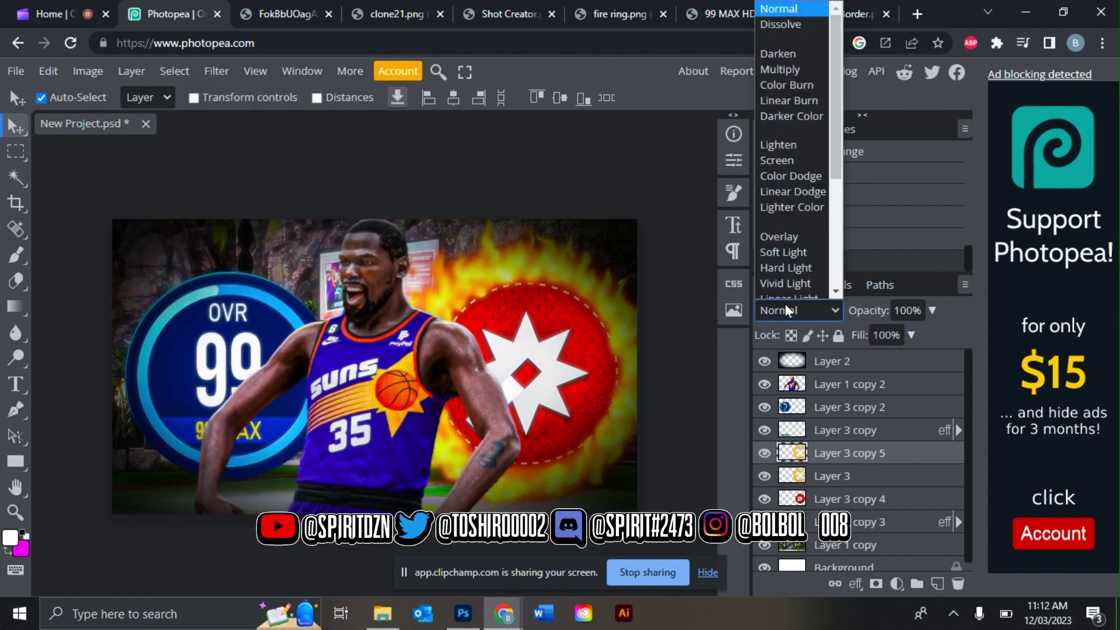
pyautogui.click(791, 199)
pyautogui.click(933, 310)
pyautogui.moveTo(909, 329); pyautogui.dragTo(898, 332)
# Step: Merge the blurred fire copy, the fire ring and the Shot Creator badge into one layer
pyautogui.click(834, 484)
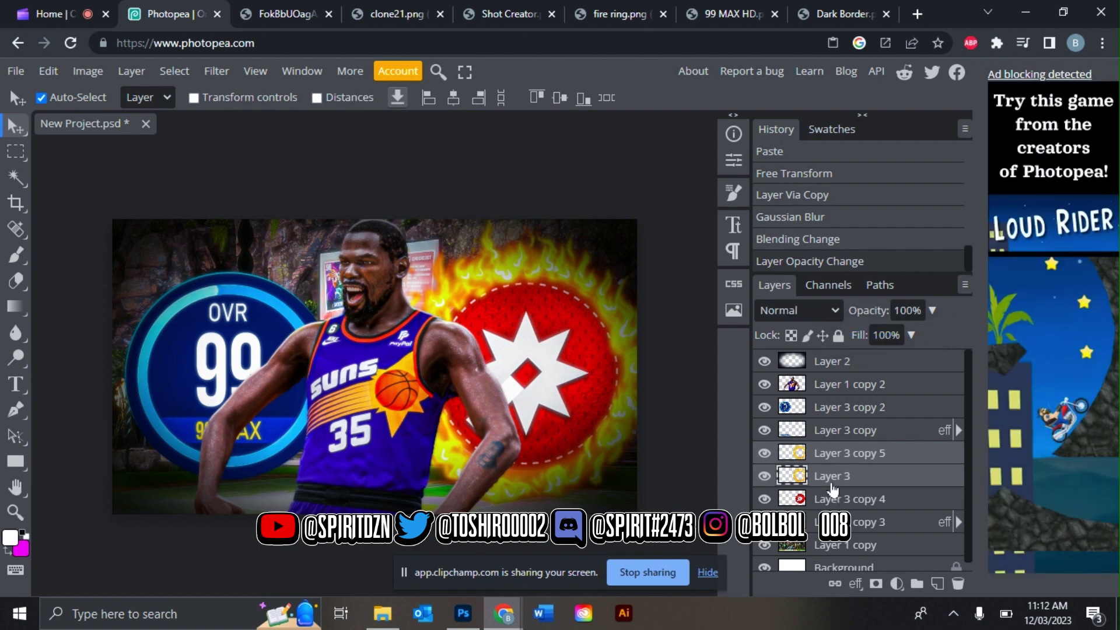
pyautogui.keyDown('shift'); pyautogui.click(855, 502); pyautogui.keyUp('shift')
pyautogui.rightClick(854, 502)
pyautogui.click(803, 540)
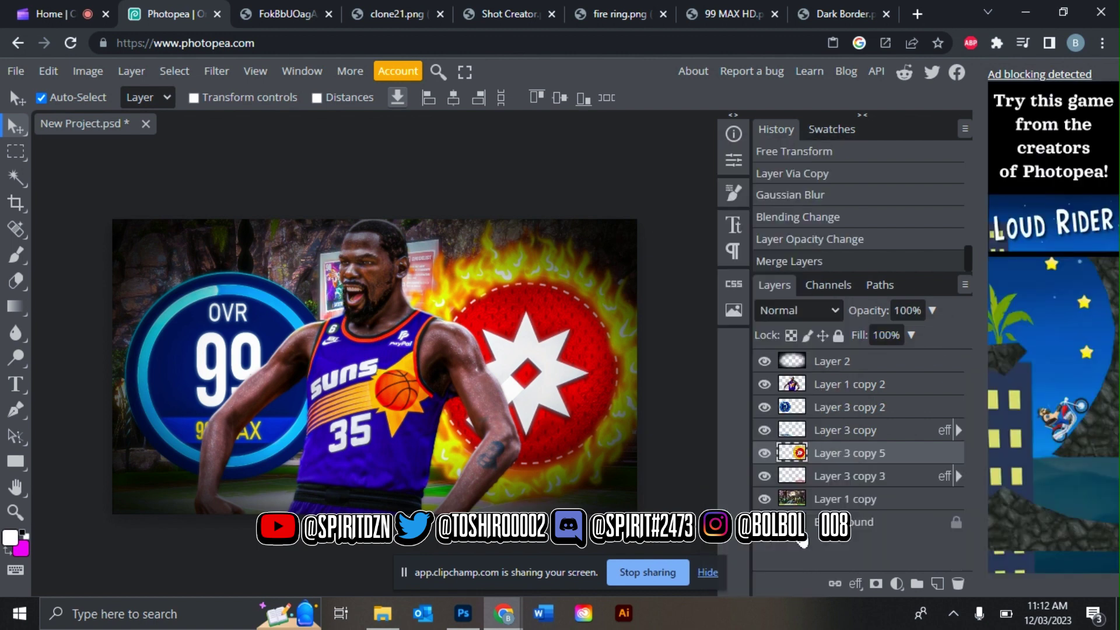
# Step: Scale the flaming Shot Creator badge to about 81% and position it behind the player's arm, above its ground shadow
pyautogui.click(52, 71)
pyautogui.click(87, 450)
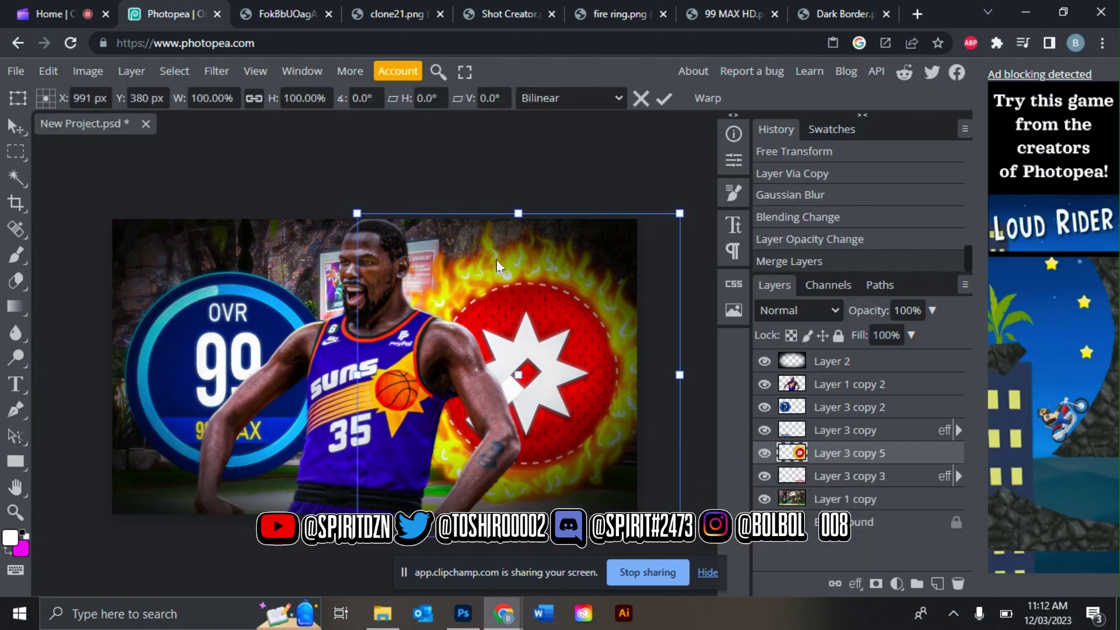
pyautogui.moveTo(520, 233); pyautogui.dragTo(519, 265)
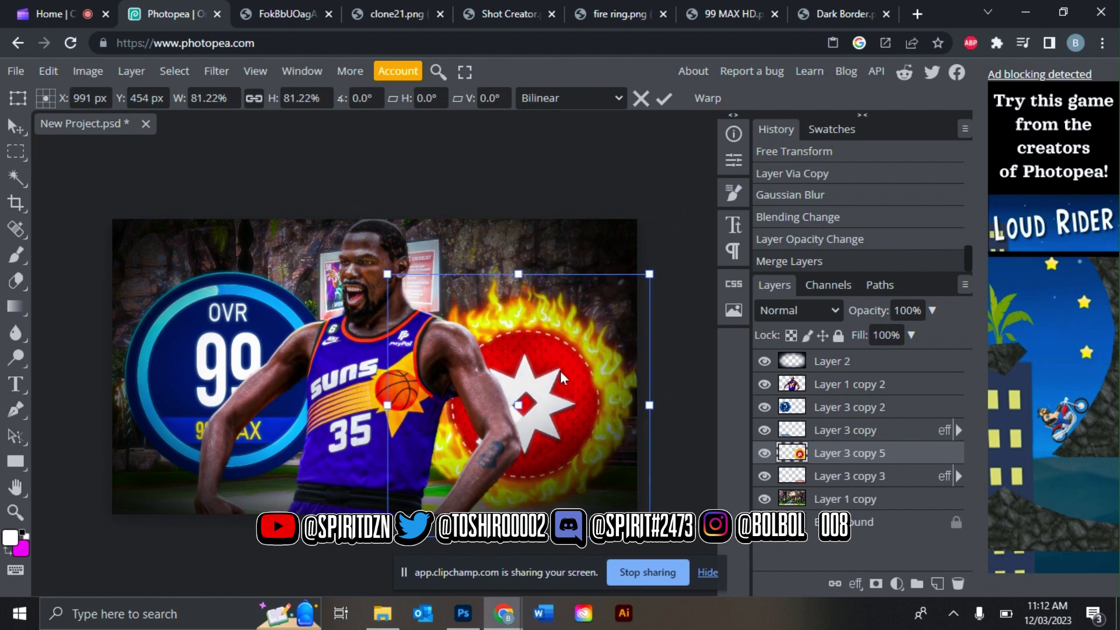
pyautogui.moveTo(560, 370); pyautogui.dragTo(562, 362)
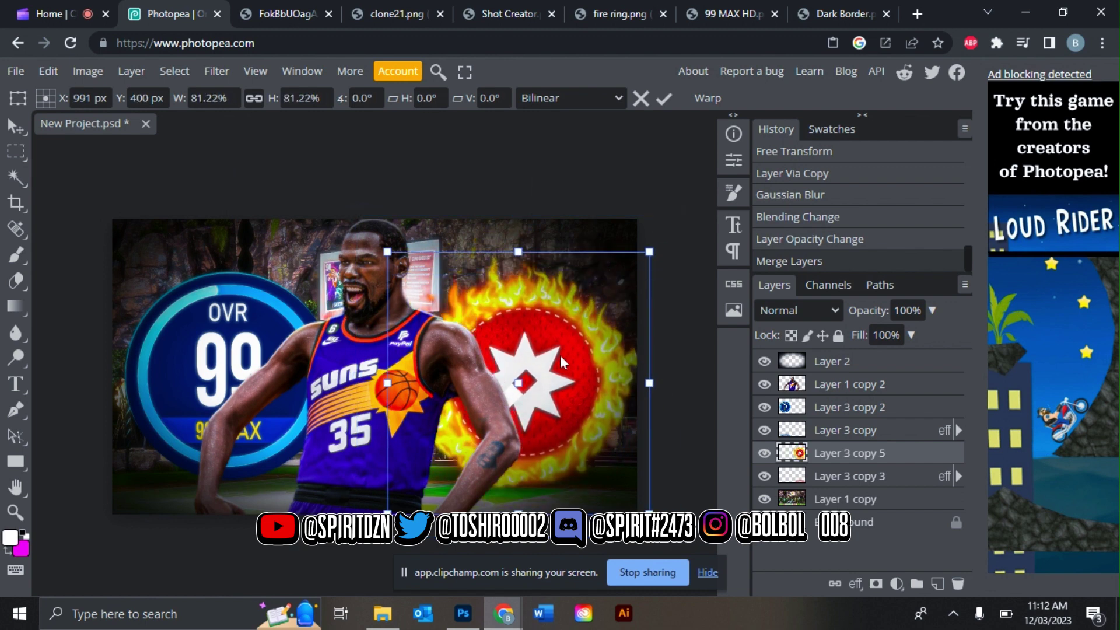
# Step: Add a new layer directly above the player cutout and set the foreground colour to a vivid blue
pyautogui.click(858, 408)
pyautogui.click(850, 387)
pyautogui.click(938, 584)
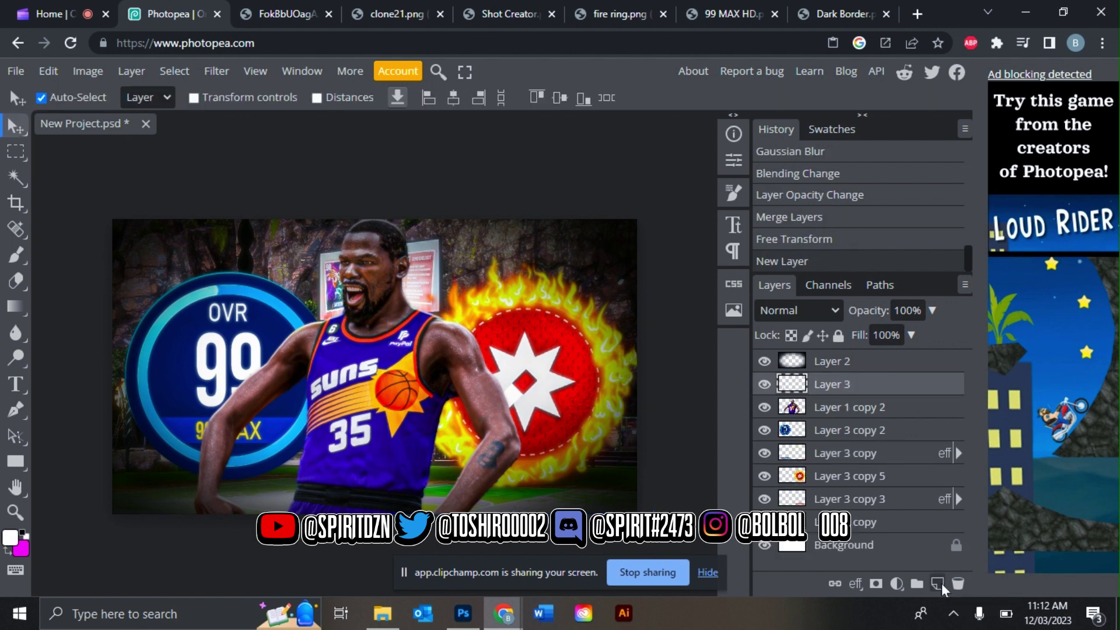
pyautogui.click(10, 538)
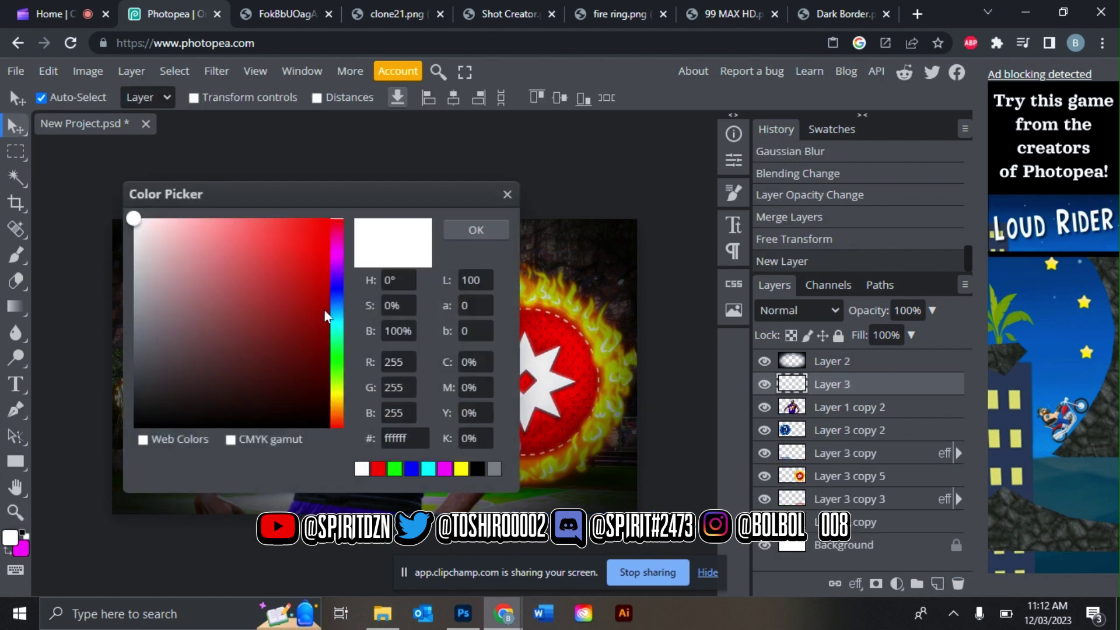
pyautogui.moveTo(339, 302); pyautogui.dragTo(341, 299)
pyautogui.moveTo(240, 302); pyautogui.dragTo(456, 233)
pyautogui.click(476, 230)
# Step: Brush blue along both edges of the player's arm beside the 99 OVR badge and clip the paint layer to the player
pyautogui.rightClick(15, 255)
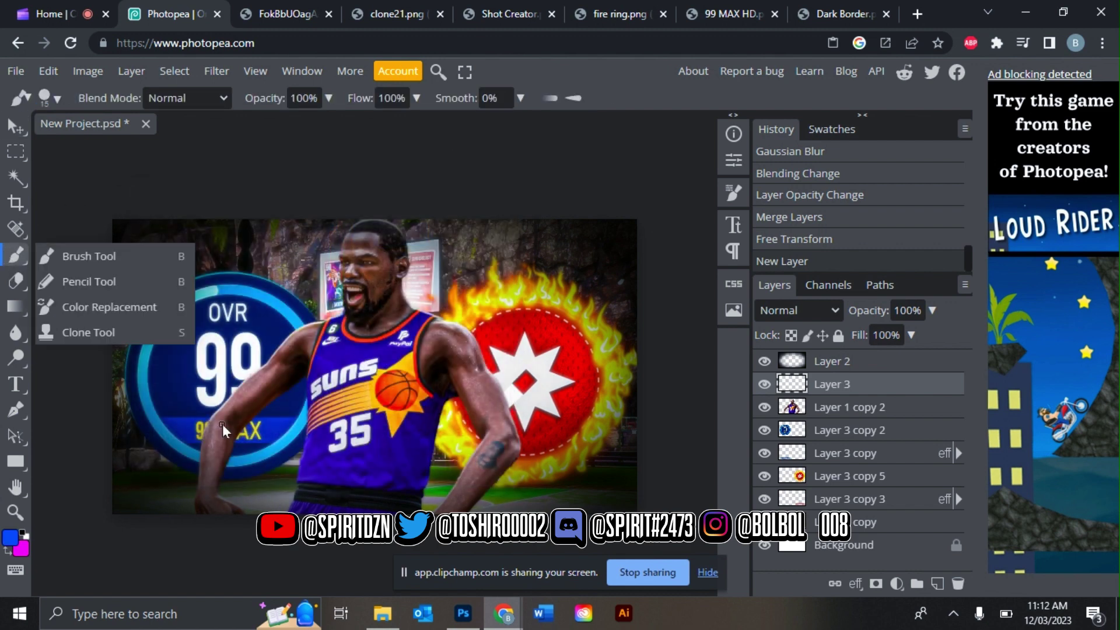
pyautogui.click(200, 474)
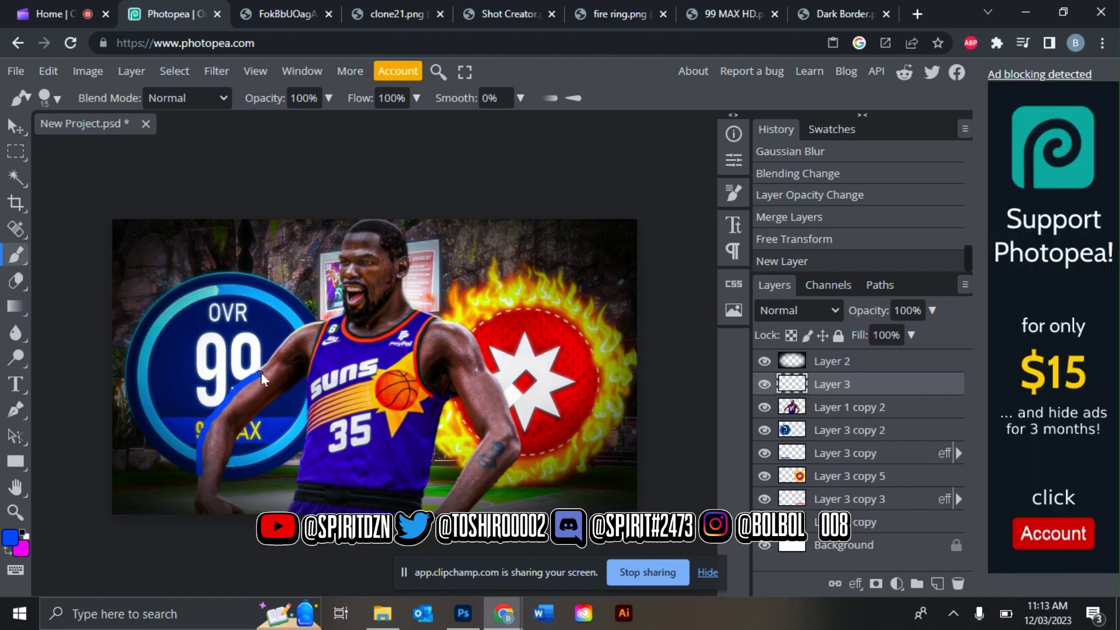
pyautogui.click(317, 323)
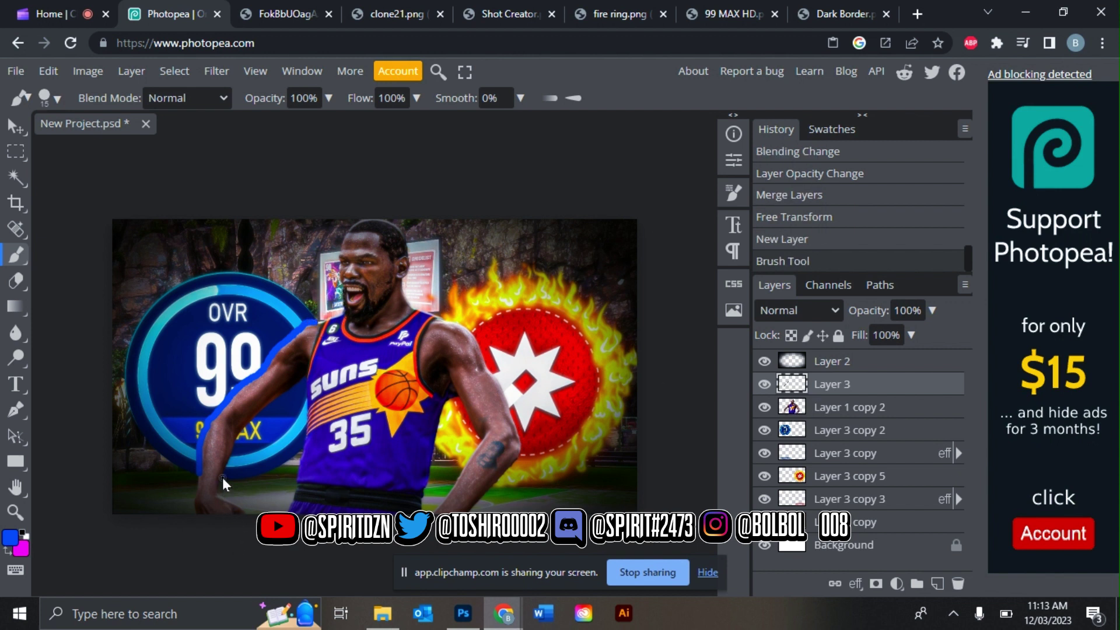
pyautogui.click(232, 451)
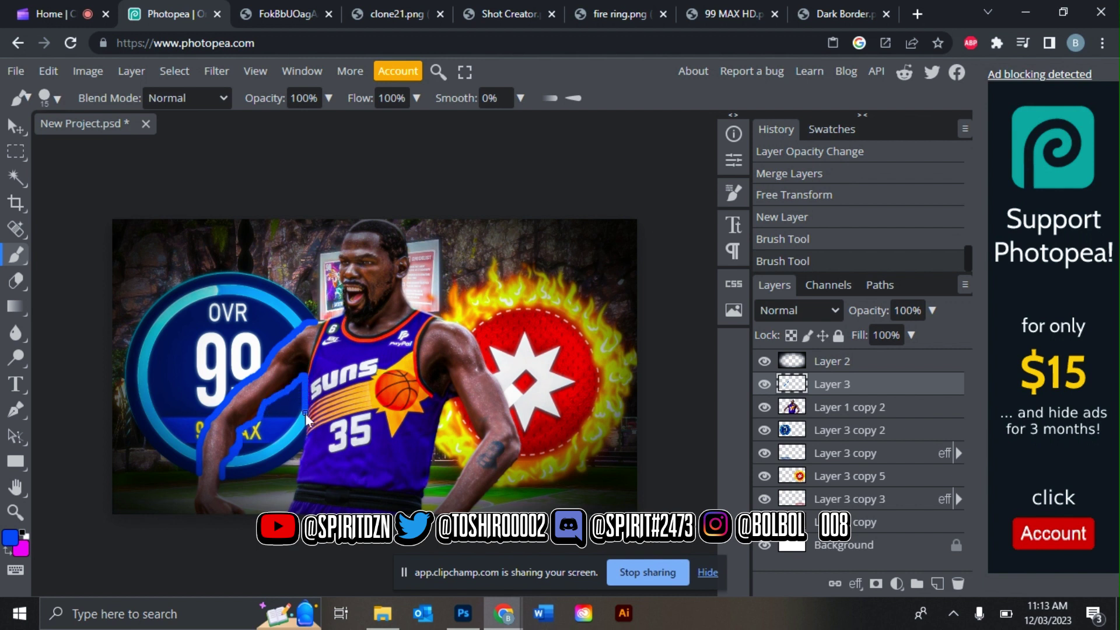
pyautogui.click(306, 435)
pyautogui.rightClick(831, 383)
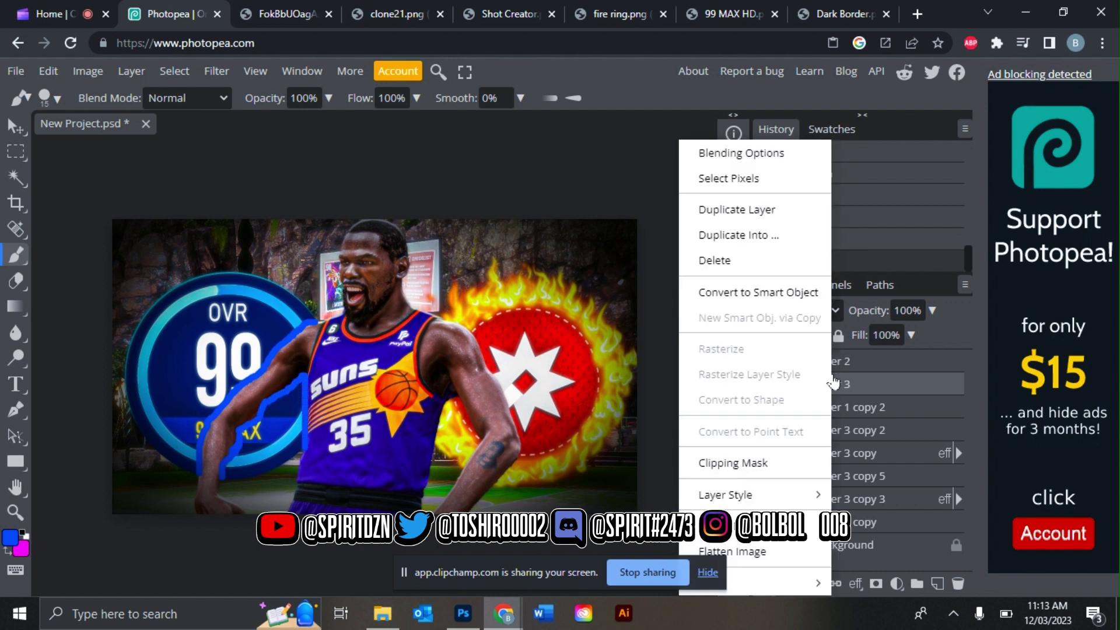
pyautogui.click(733, 464)
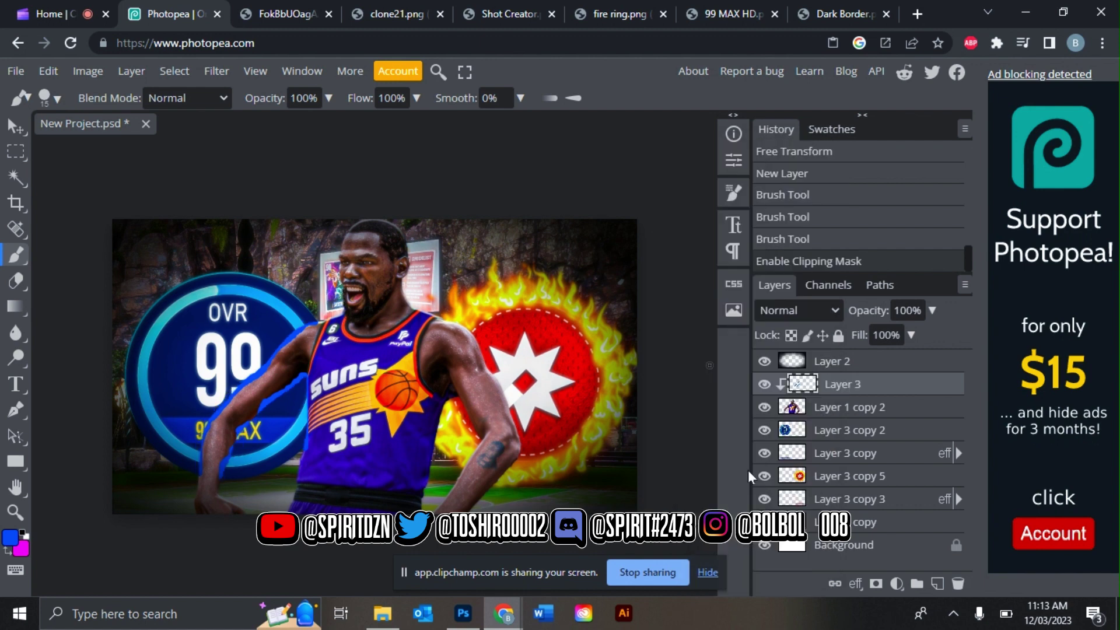
pyautogui.click(216, 70)
pyautogui.moveTo(326, 285)
pyautogui.click(389, 386)
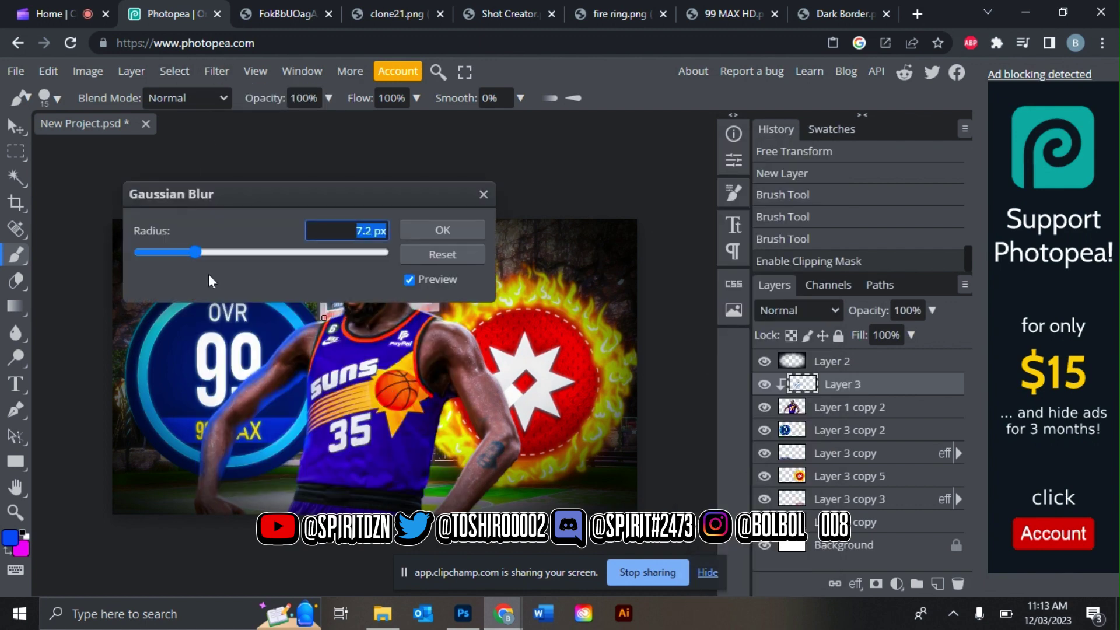
pyautogui.moveTo(194, 253); pyautogui.dragTo(202, 254)
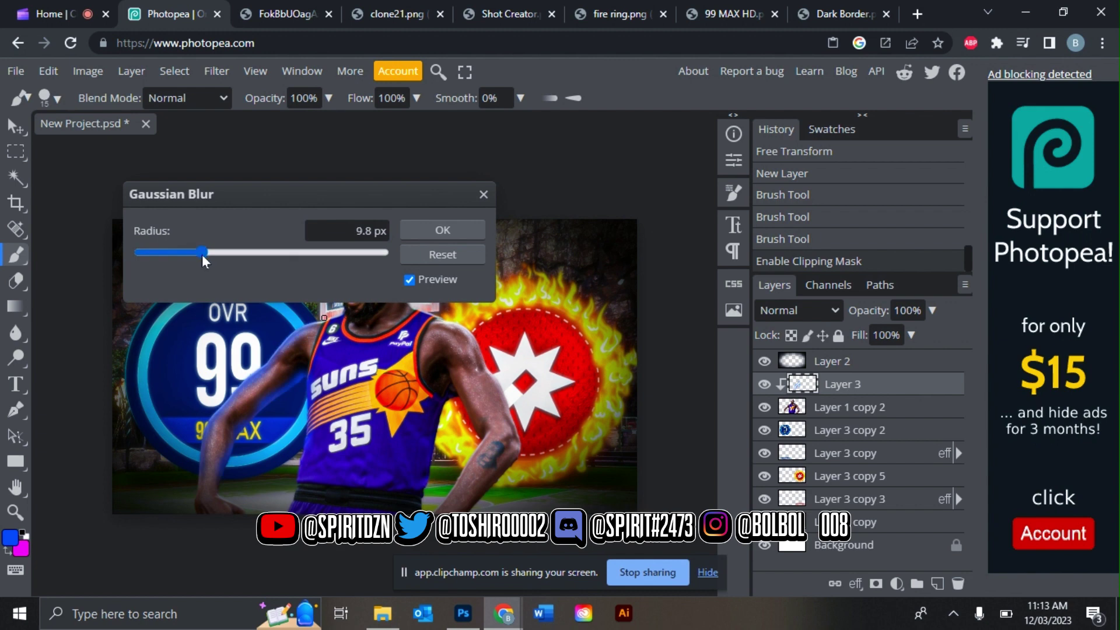
pyautogui.click(483, 194)
# Step: Replace the clipped blue paint layer with a new empty layer and set a soft round brush of 17 px with 0% hardness
pyautogui.press('Delete')
pyautogui.click(938, 584)
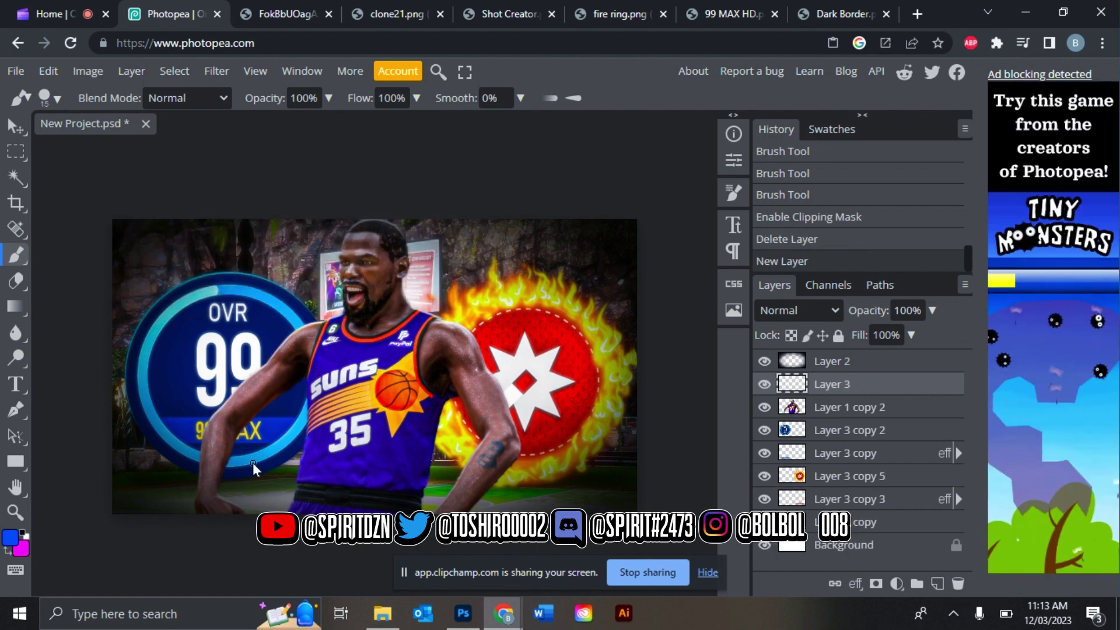
pyautogui.scroll(3, 253, 463)
pyautogui.click(51, 98)
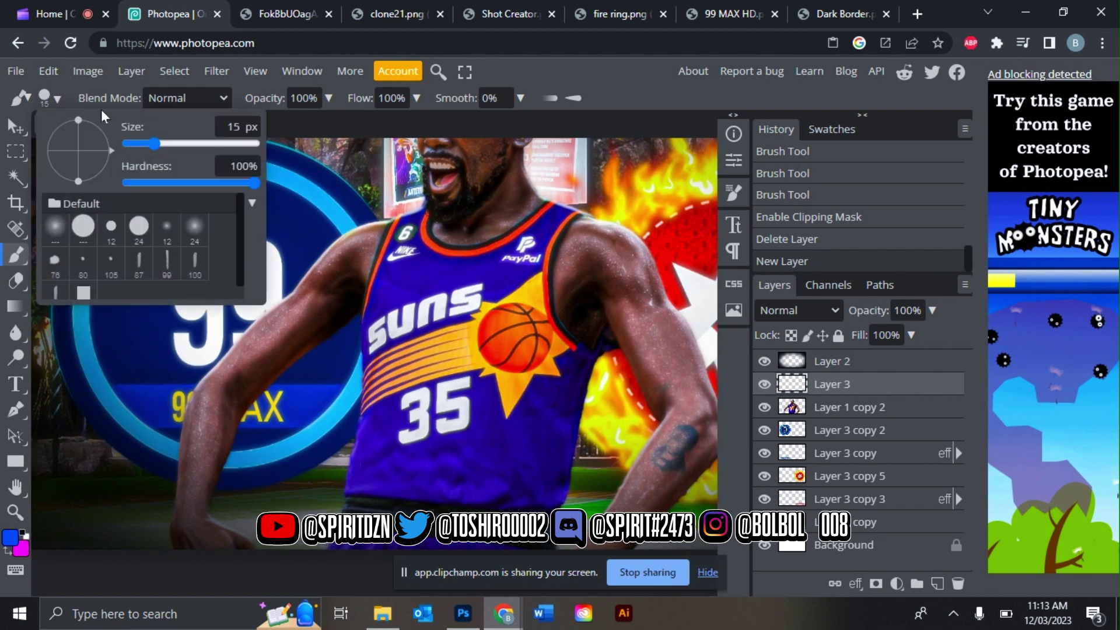
pyautogui.moveTo(153, 144); pyautogui.dragTo(155, 144)
pyautogui.click(55, 228)
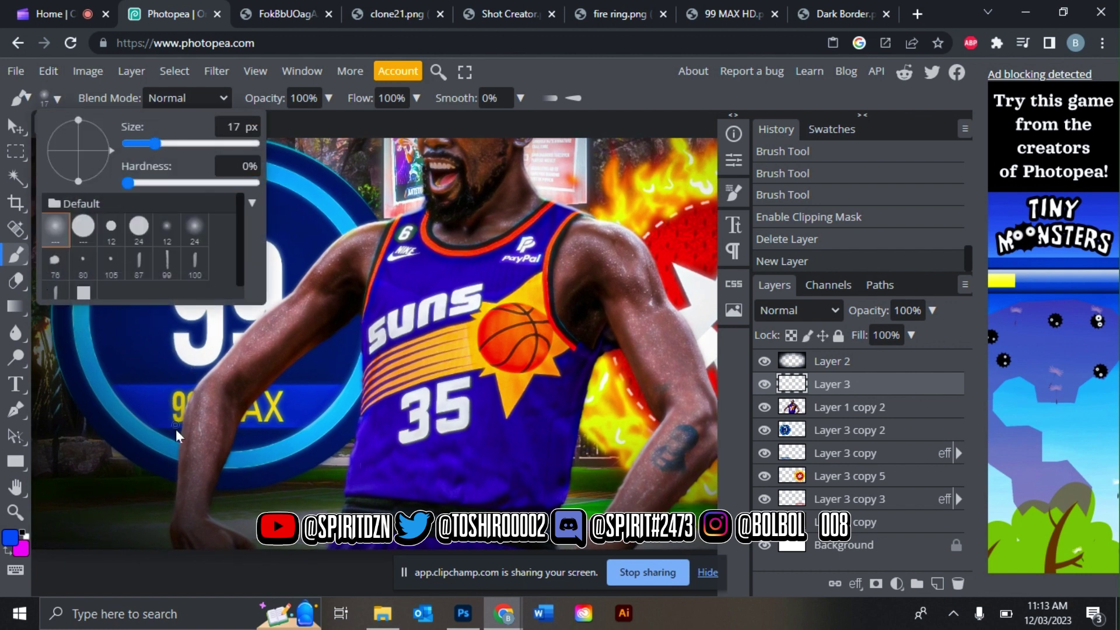
# Step: Brush soft blue along both edges of the player's arm beside the 99 OVR badge and down the jersey's side
pyautogui.moveTo(178, 477); pyautogui.dragTo(179, 456)
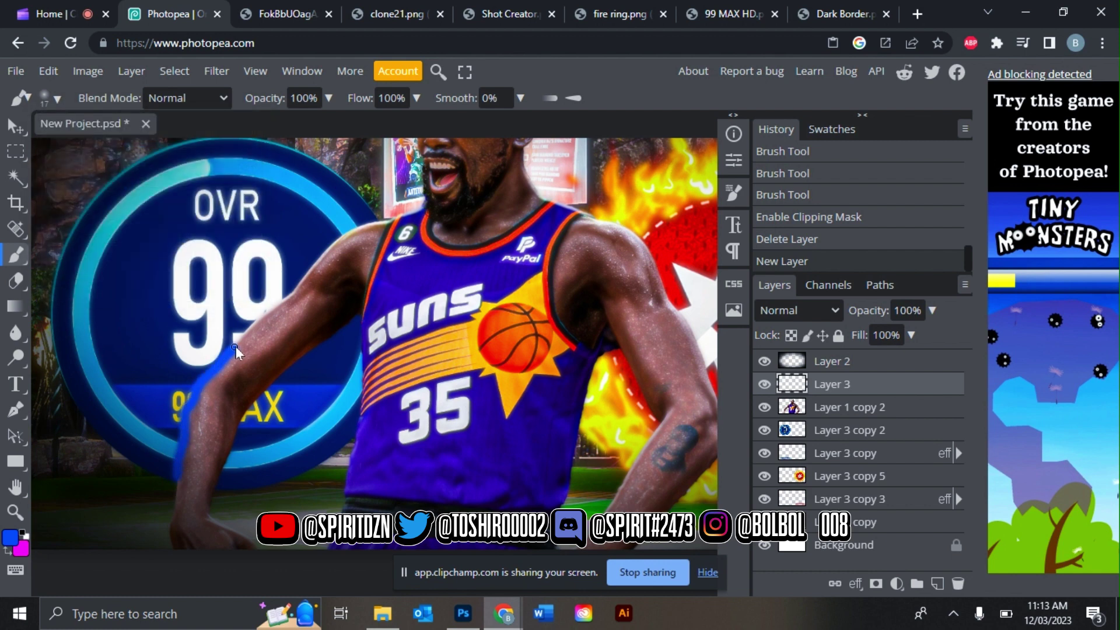
pyautogui.click(295, 297)
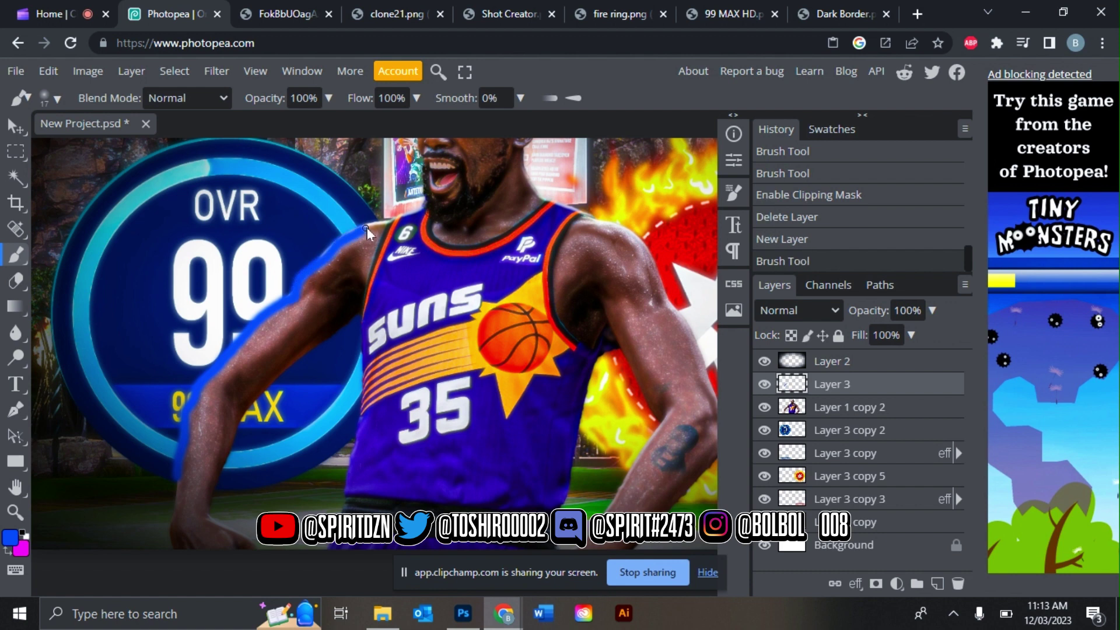
pyautogui.moveTo(386, 225)
pyautogui.mouseDown()
pyautogui.moveTo(333, 257)
pyautogui.moveTo(214, 440)
pyautogui.mouseUp()
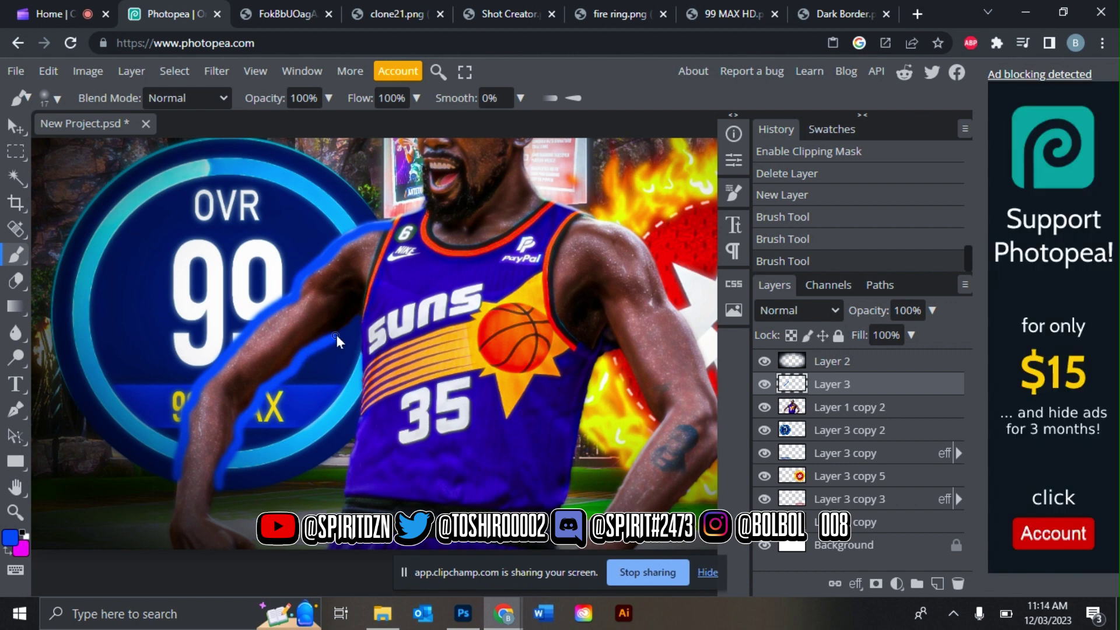
pyautogui.click(360, 316)
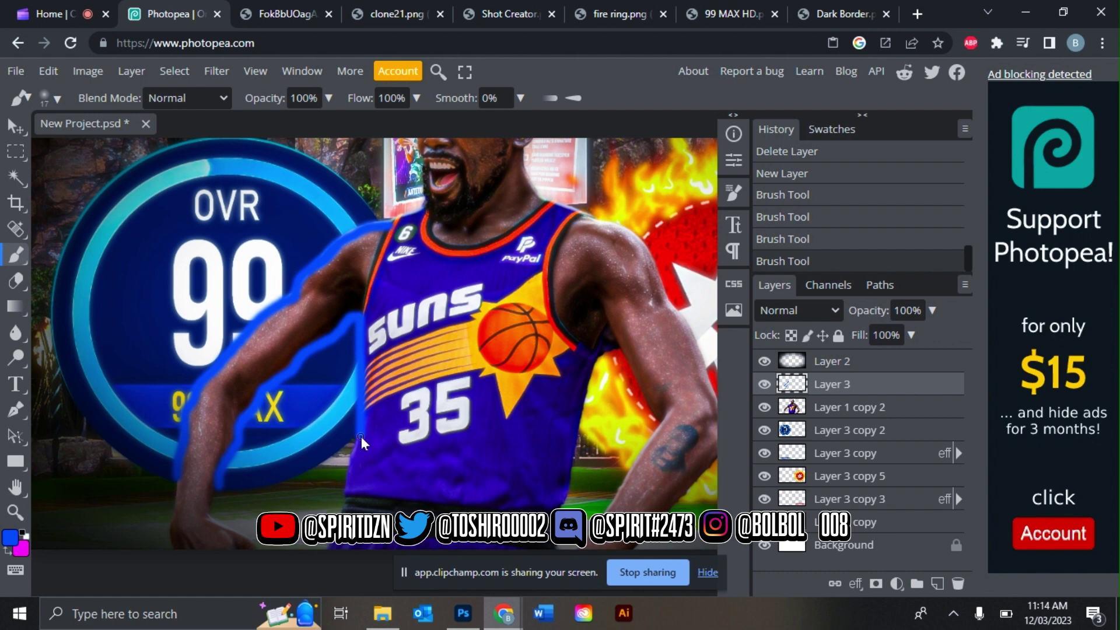
# Step: Clip the soft blue paint layer to the player and set its blend mode to Linear Dodge
pyautogui.rightClick(835, 390)
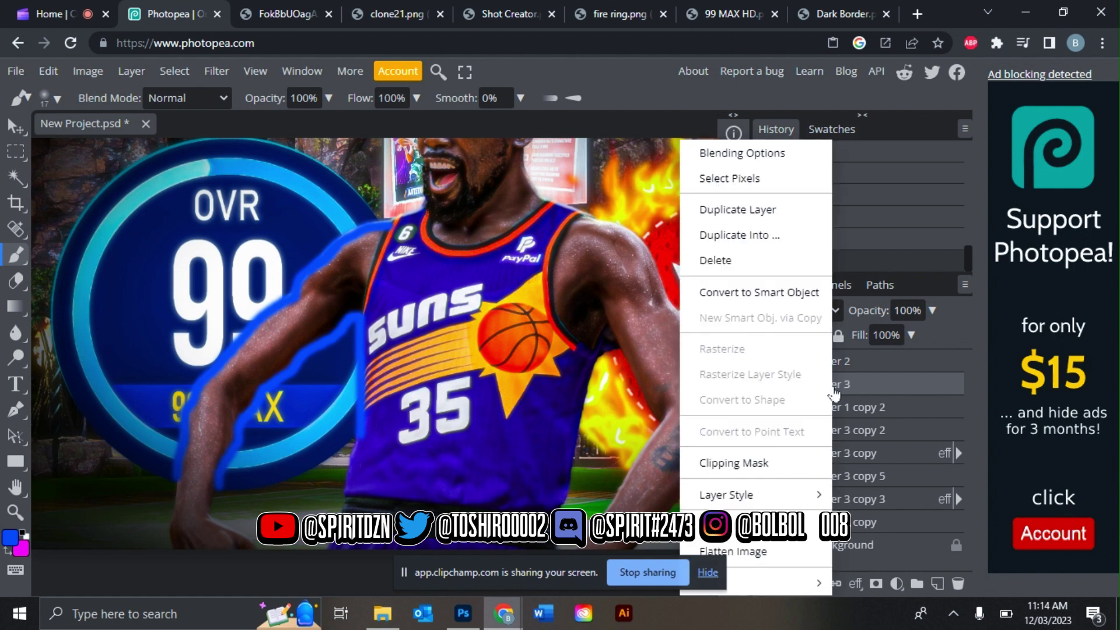
pyautogui.click(765, 461)
pyautogui.click(772, 309)
pyautogui.click(789, 194)
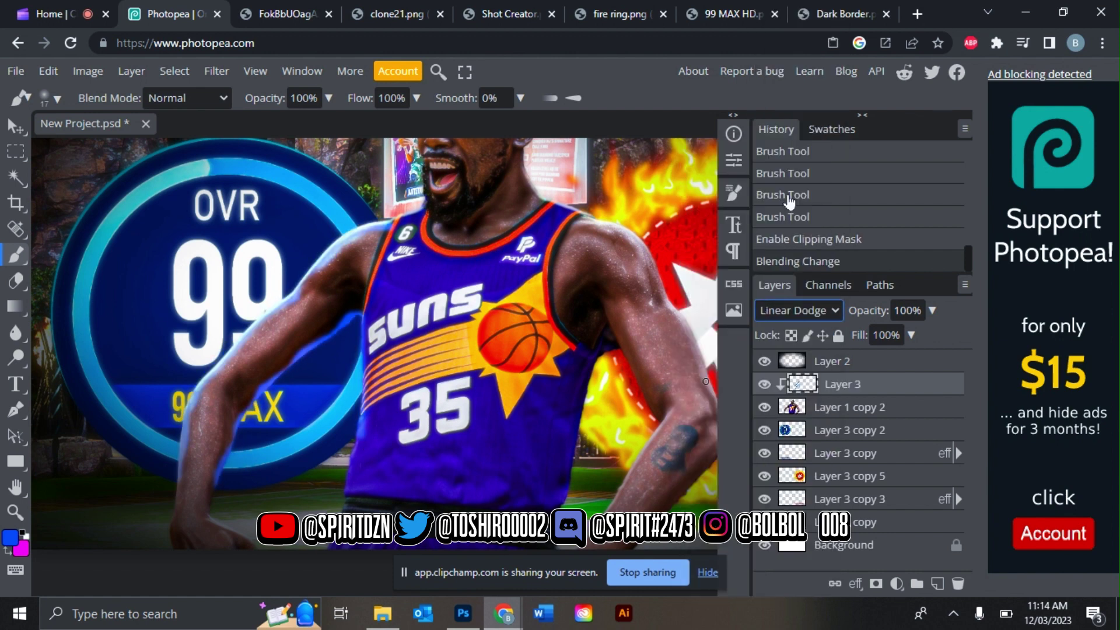
pyautogui.scroll(-3, 346, 298)
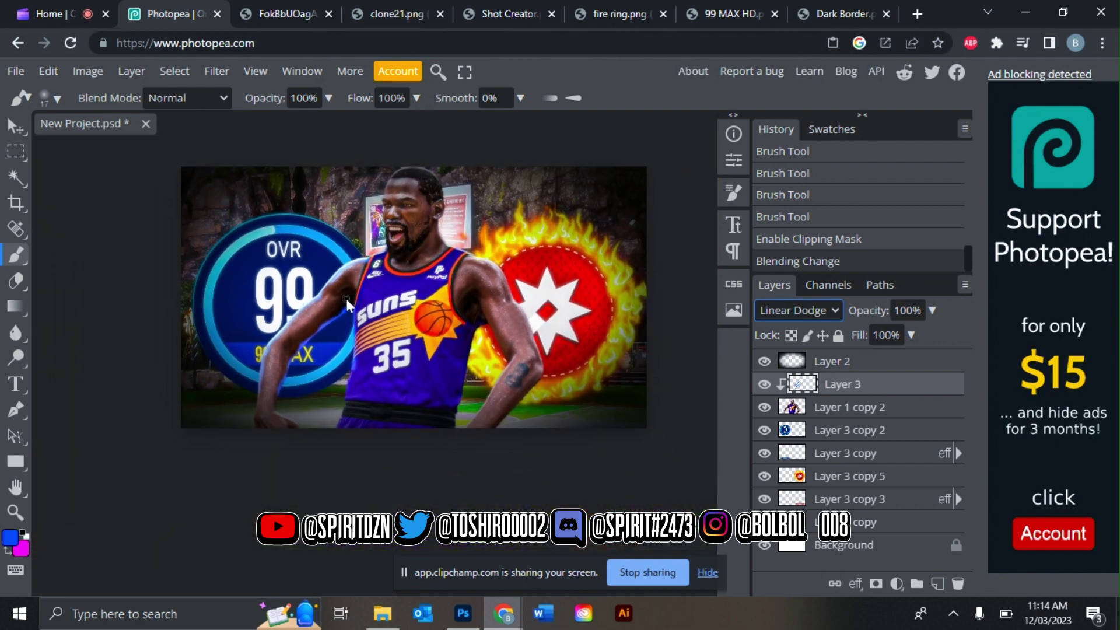
pyautogui.scroll(3, 345, 299)
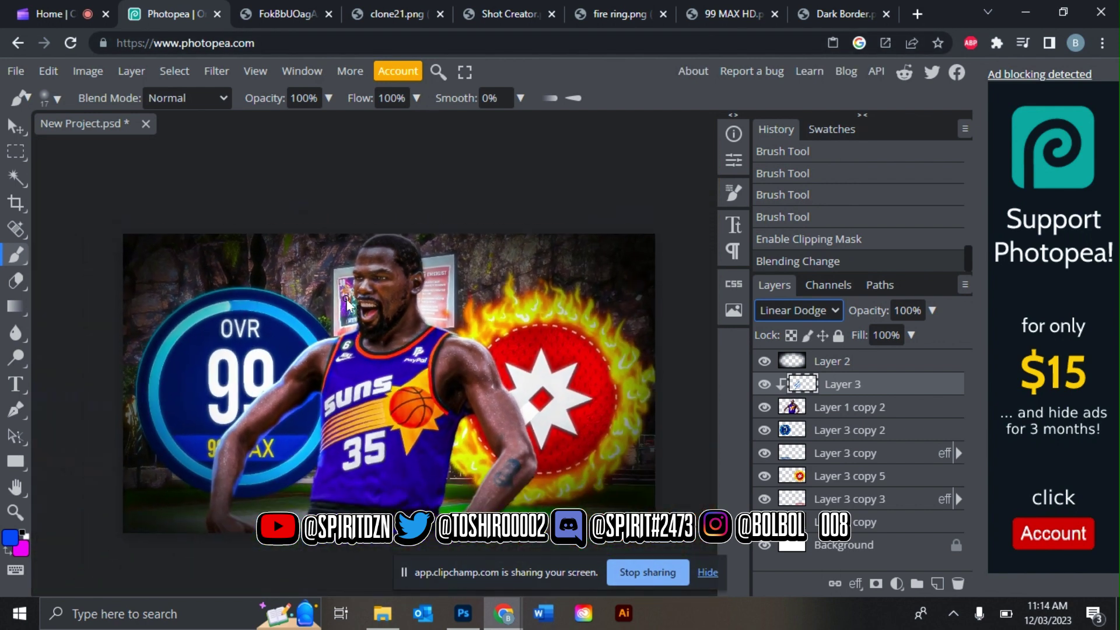
# Step: Apply an 11.0 px Gaussian Blur to the blue rim-light layer
pyautogui.click(220, 72)
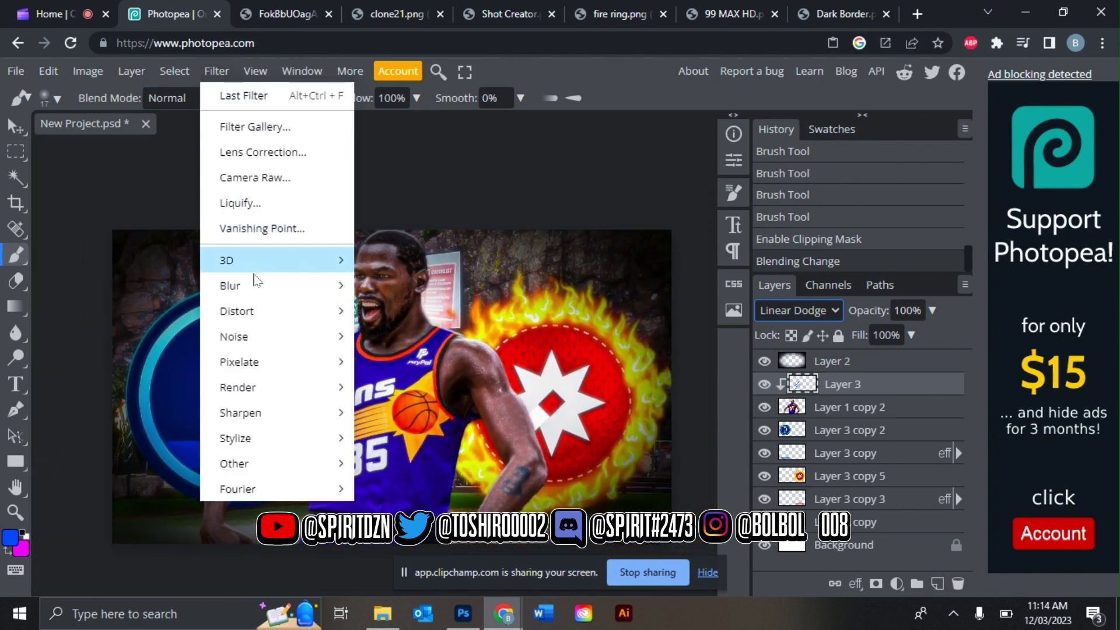
pyautogui.moveTo(263, 286)
pyautogui.click(402, 387)
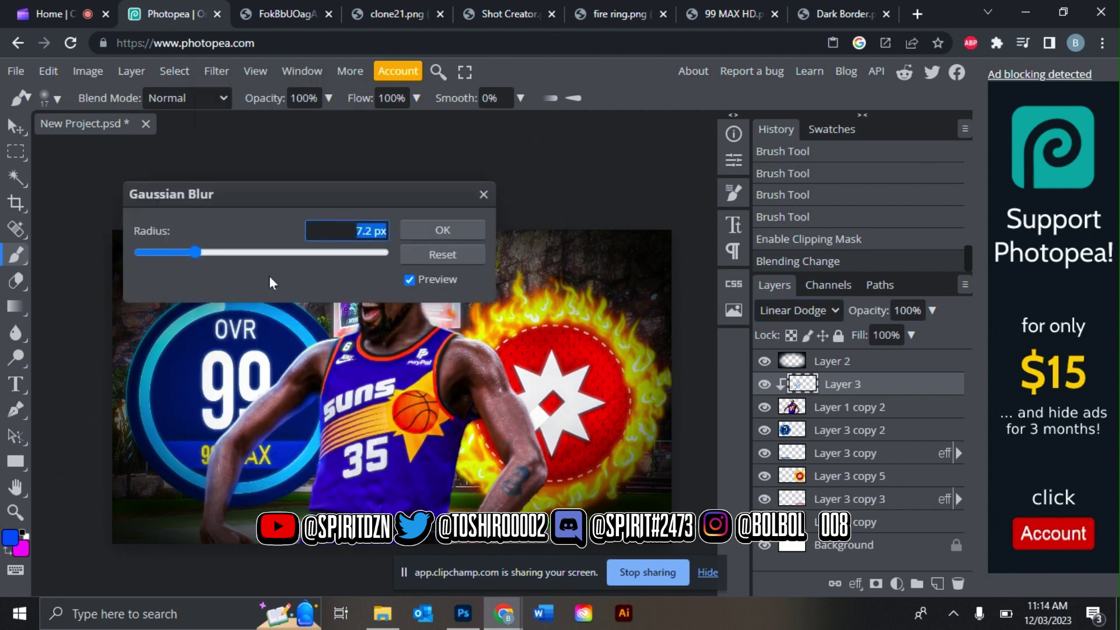
pyautogui.click(205, 254)
pyautogui.moveTo(205, 254)
pyautogui.mouseDown()
pyautogui.moveTo(194, 254)
pyautogui.moveTo(204, 262)
pyautogui.mouseUp()
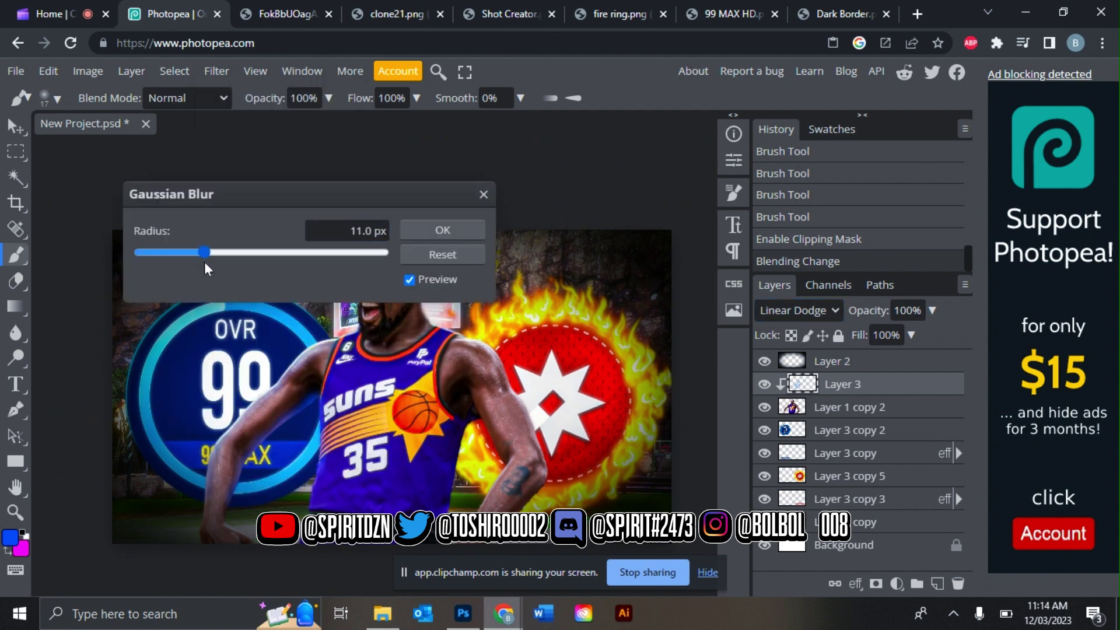
pyautogui.click(439, 229)
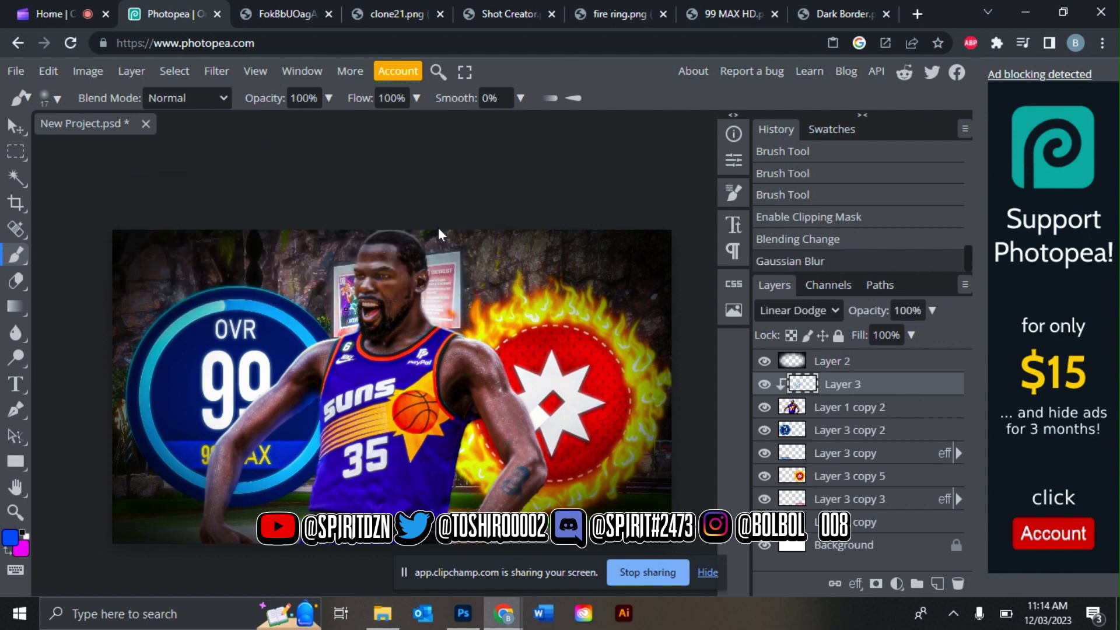
# Step: Merge the blue rim-light layer with the player and add a new layer above the merged result
pyautogui.rightClick(844, 412)
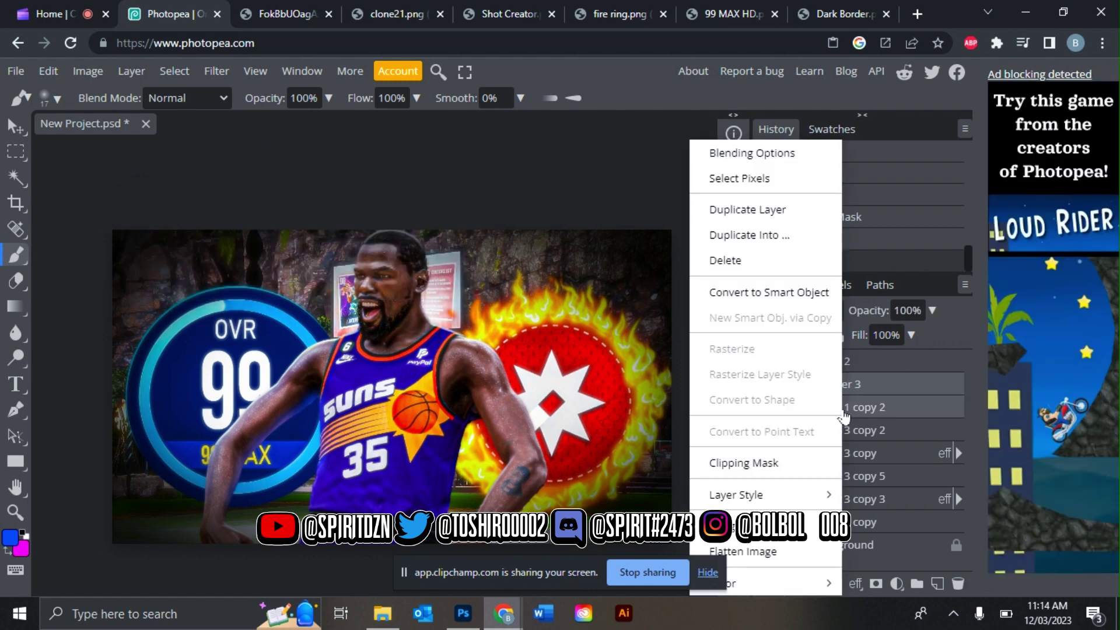
pyautogui.click(752, 522)
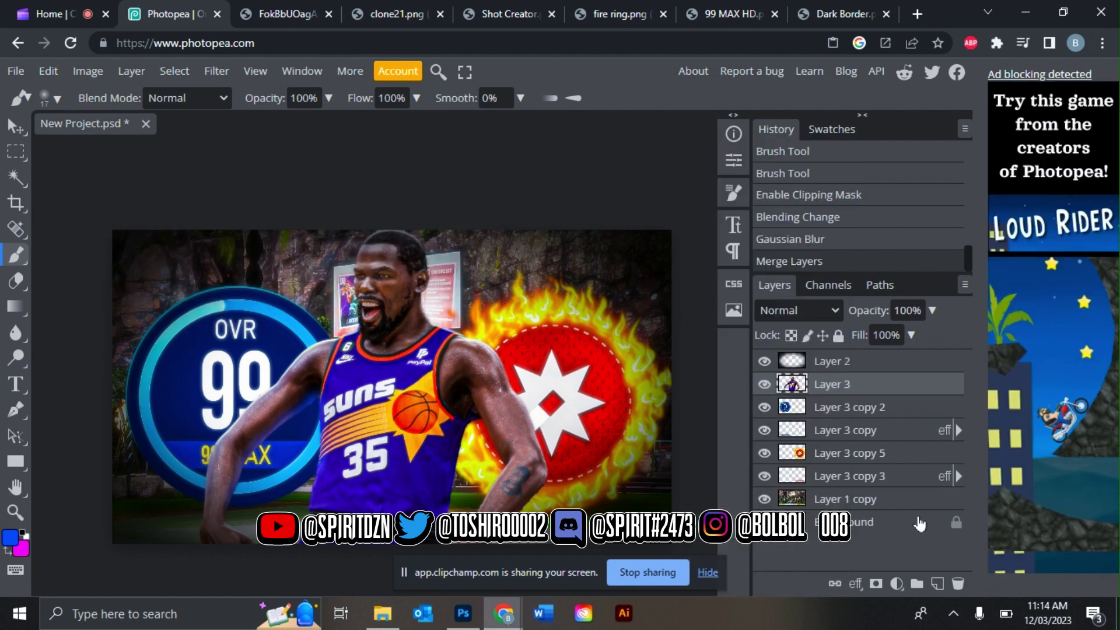
pyautogui.click(936, 583)
# Step: Paint blue over the player's arm beside the 99 OVR badge with a soft 304 px brush on the new layer
pyautogui.click(57, 99)
pyautogui.click(183, 140)
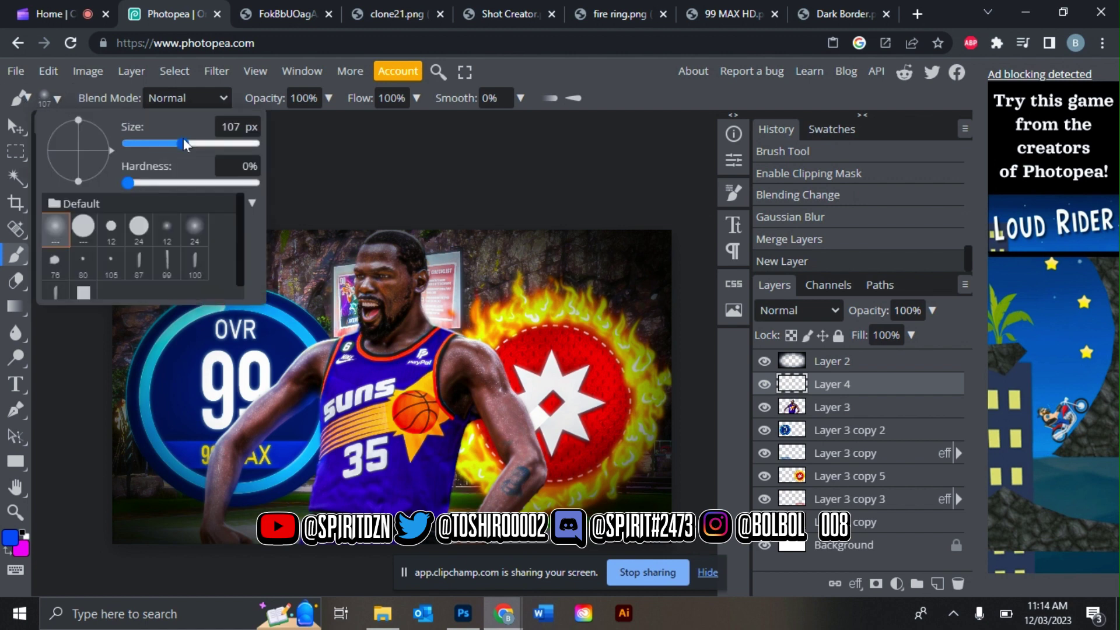
pyautogui.keyDown('ctrl'); pyautogui.click(489, 391); pyautogui.keyUp('ctrl')
pyautogui.click(850, 385)
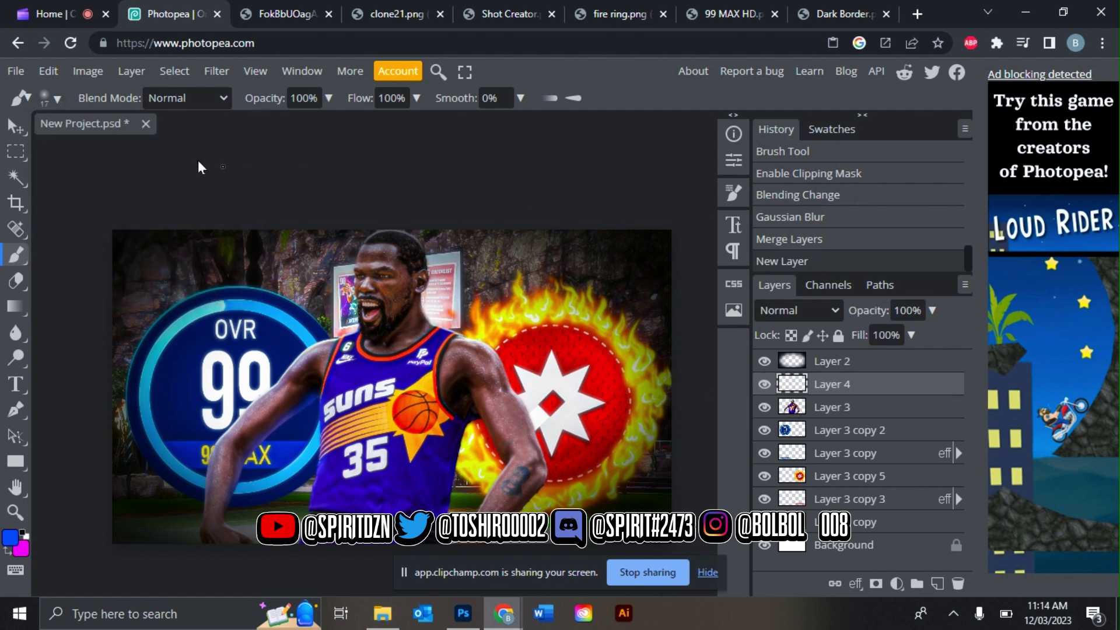
pyautogui.click(58, 99)
pyautogui.click(209, 142)
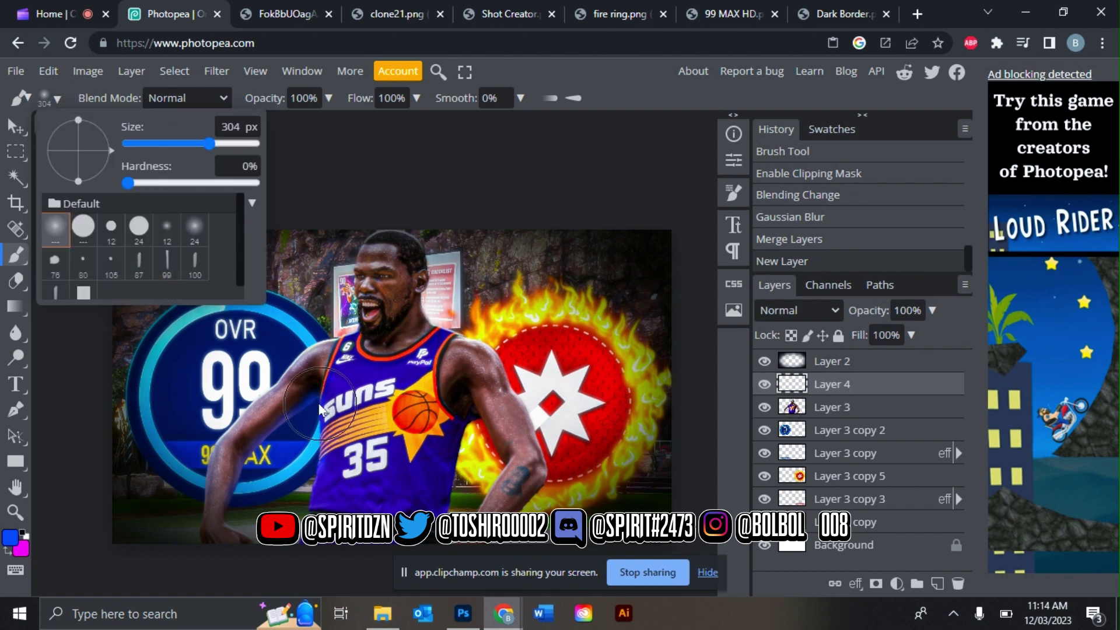
pyautogui.moveTo(310, 401)
pyautogui.mouseDown()
pyautogui.moveTo(233, 420)
pyautogui.moveTo(260, 452)
pyautogui.moveTo(259, 472)
pyautogui.moveTo(269, 467)
pyautogui.mouseUp()
# Step: Set the blue arm glow layer's blend mode to Linear Dodge and lower its opacity to below 40%
pyautogui.click(797, 311)
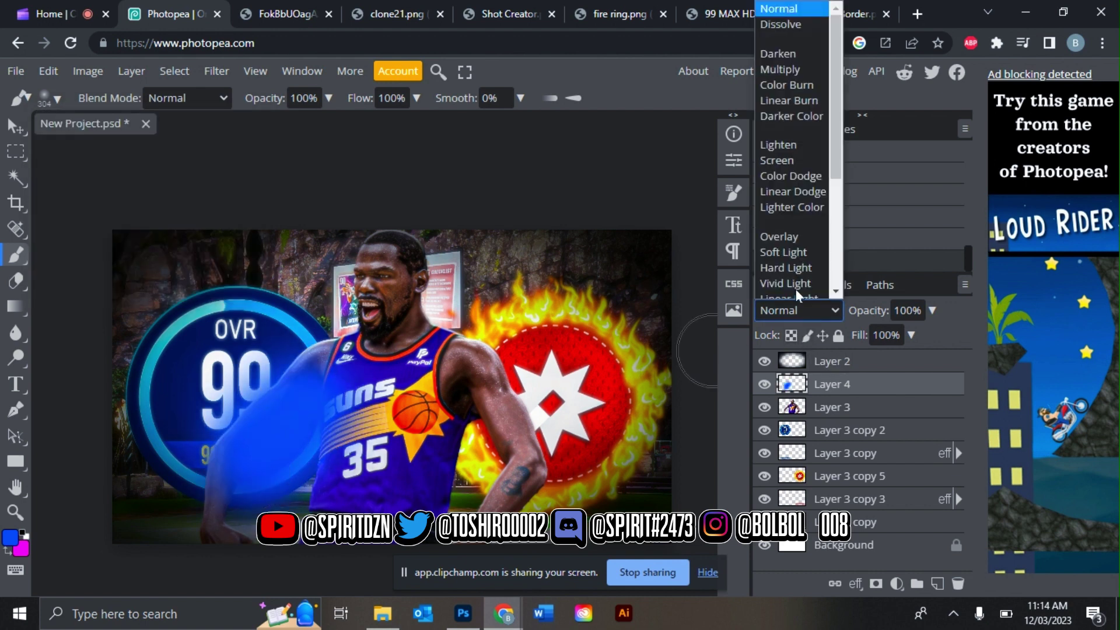
pyautogui.click(790, 190)
pyautogui.click(932, 310)
pyautogui.moveTo(909, 327); pyautogui.dragTo(893, 334)
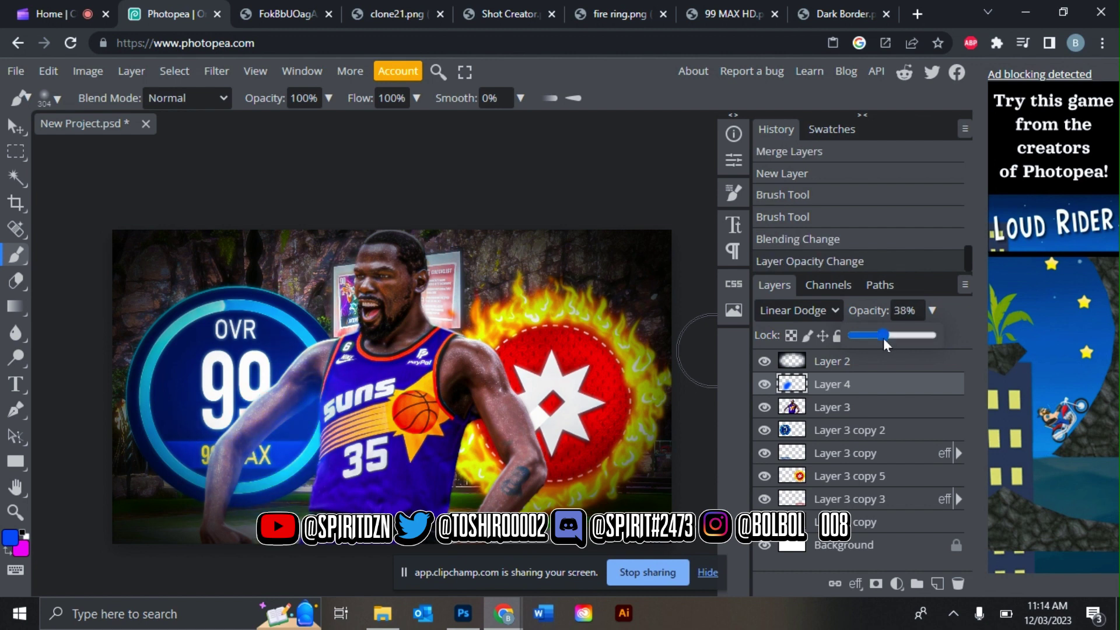
pyautogui.moveTo(880, 338); pyautogui.dragTo(878, 337)
# Step: Add a new layer between the player and the 99 OVR badge and dab blue over the badge with a soft 775 px brush
pyautogui.click(840, 435)
pyautogui.click(938, 585)
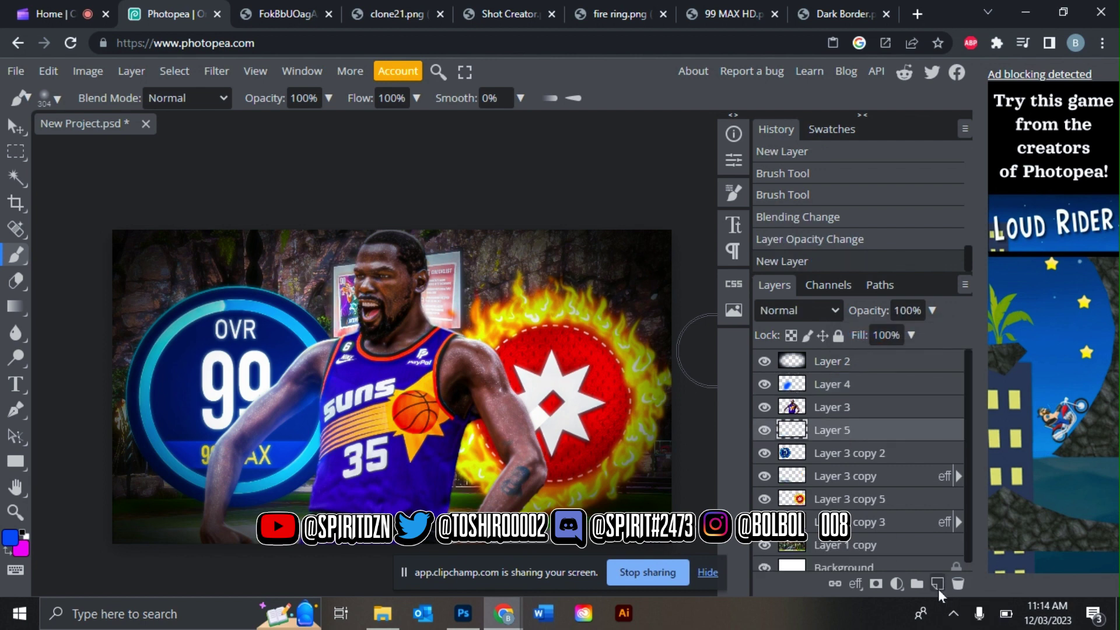
pyautogui.click(57, 98)
pyautogui.moveTo(175, 143); pyautogui.dragTo(243, 143)
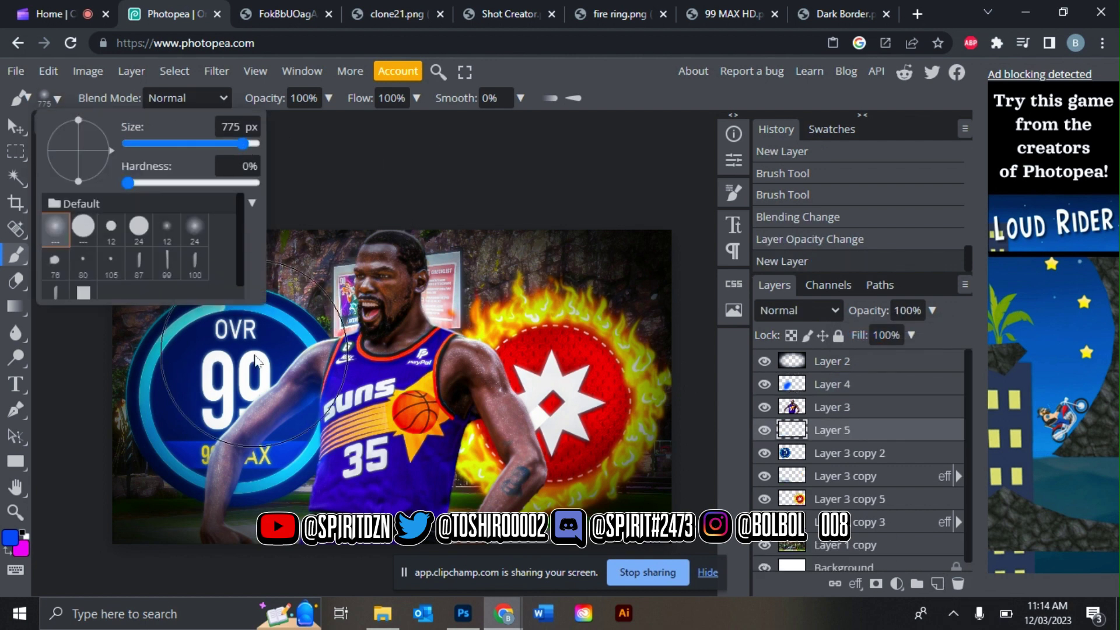
pyautogui.click(231, 388)
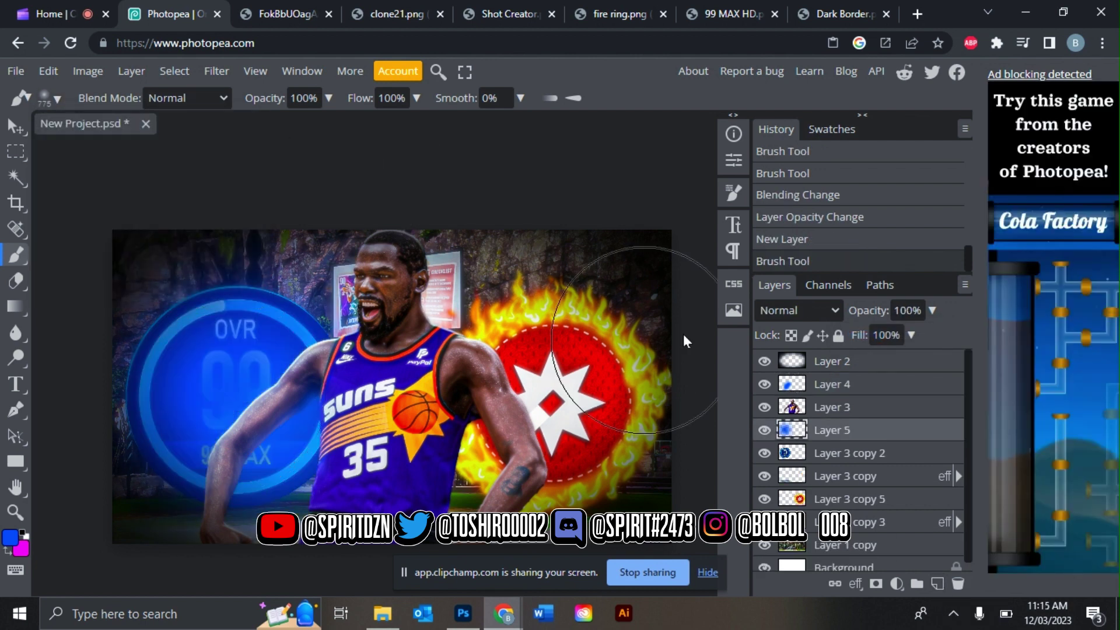
# Step: Set the blue badge glow layer to Linear Dodge at 36% opacity
pyautogui.click(787, 311)
pyautogui.click(786, 206)
pyautogui.click(932, 310)
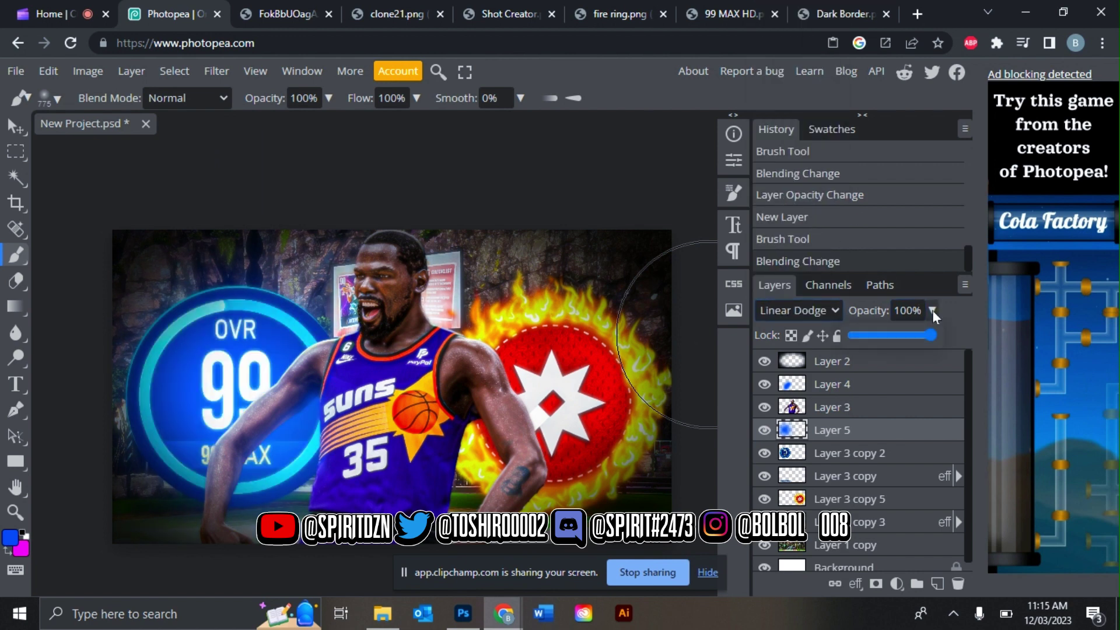
pyautogui.moveTo(931, 335); pyautogui.dragTo(881, 334)
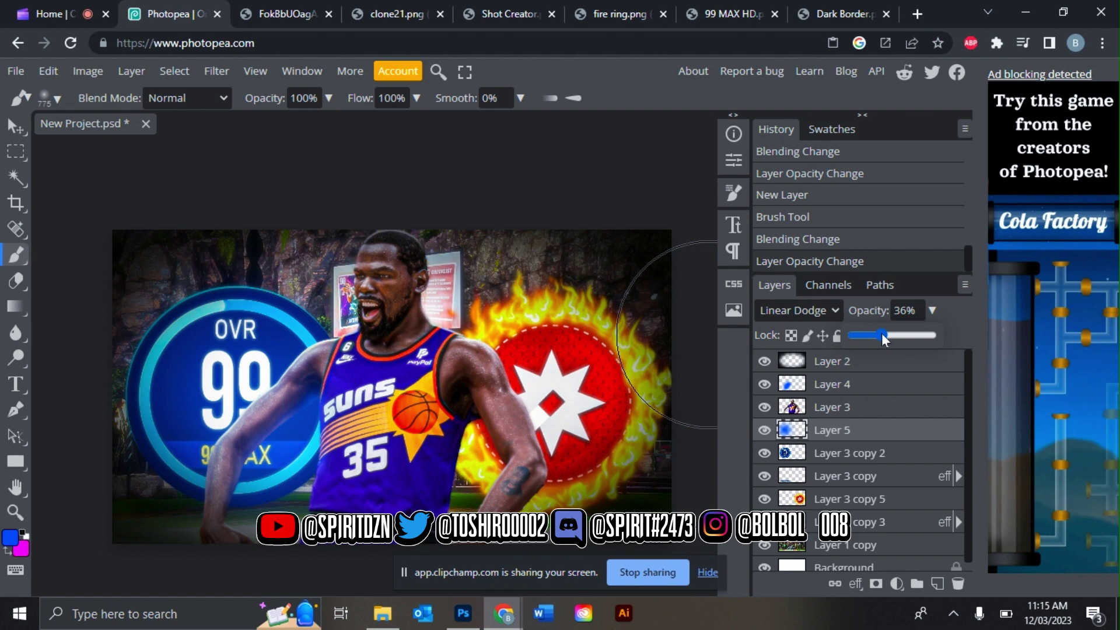
# Step: Add a new layer directly above the player and set the foreground colour to the orange-yellow ffba00
pyautogui.click(830, 412)
pyautogui.click(937, 584)
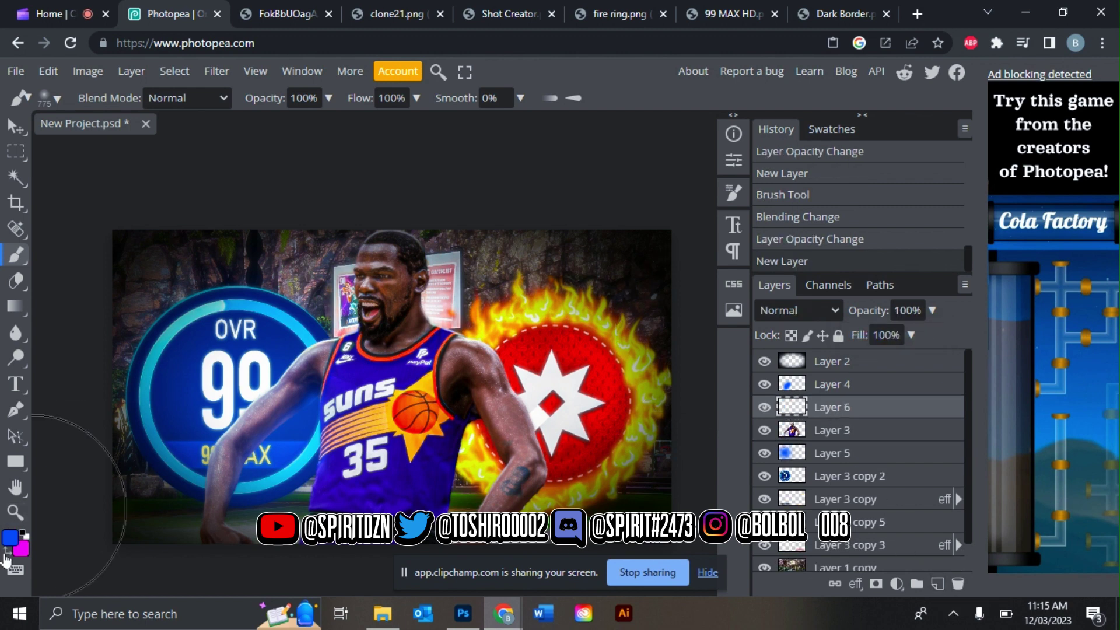
pyautogui.click(8, 548)
pyautogui.click(9, 539)
pyautogui.click(336, 408)
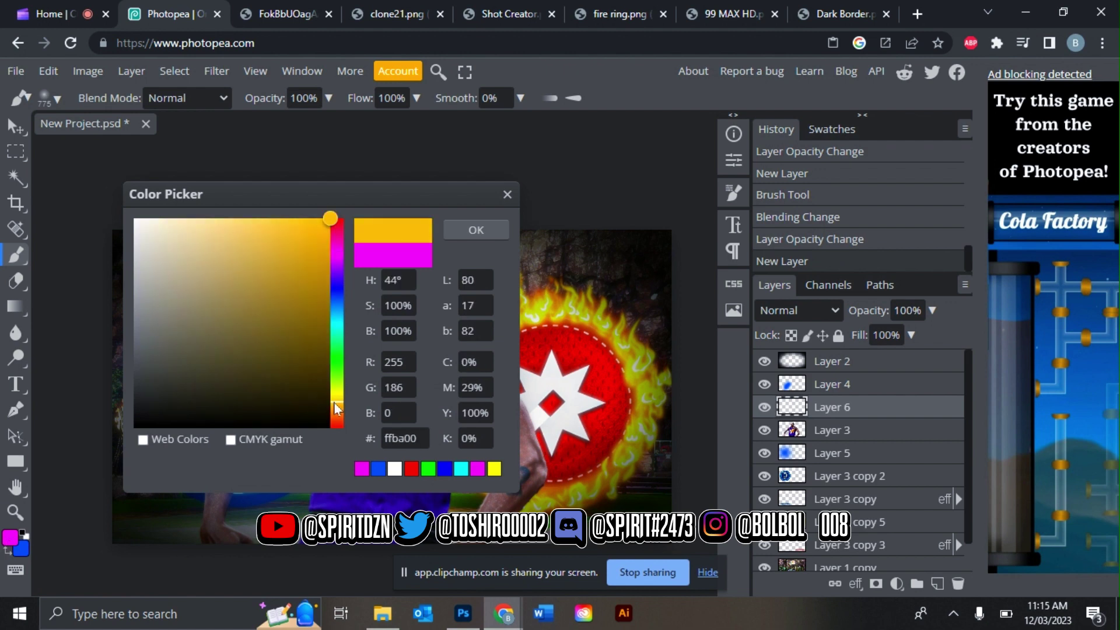
pyautogui.click(470, 233)
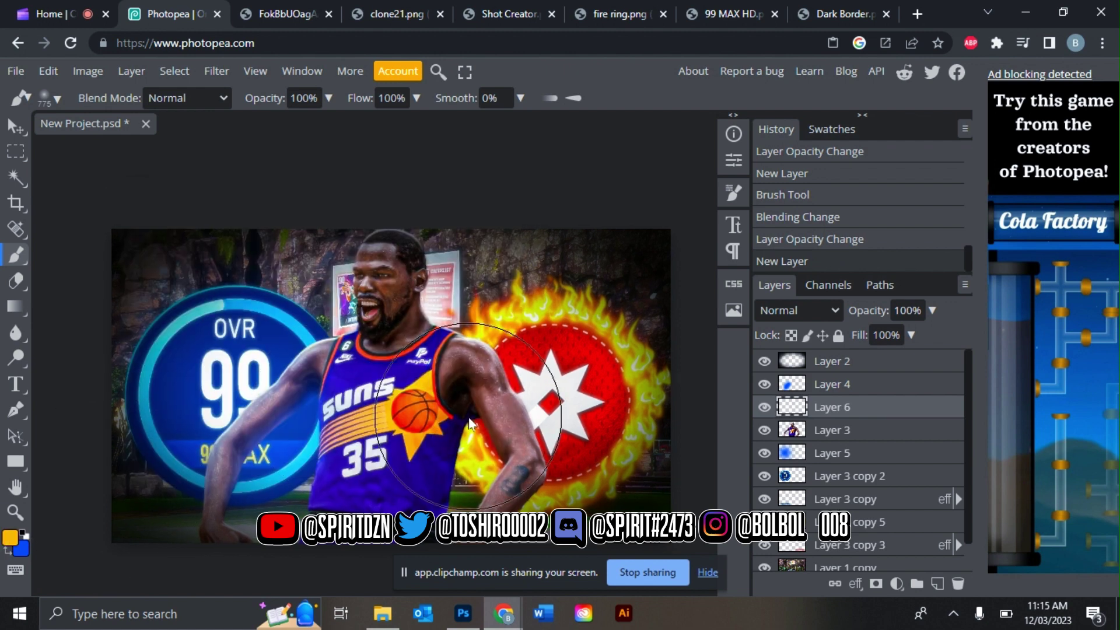
# Step: Paint an orange-yellow edge along the player's neck, shoulder and arm beside the fire badge with a soft 19 px brush
pyautogui.scroll(3, 468, 416)
pyautogui.scroll(2, 404, 347)
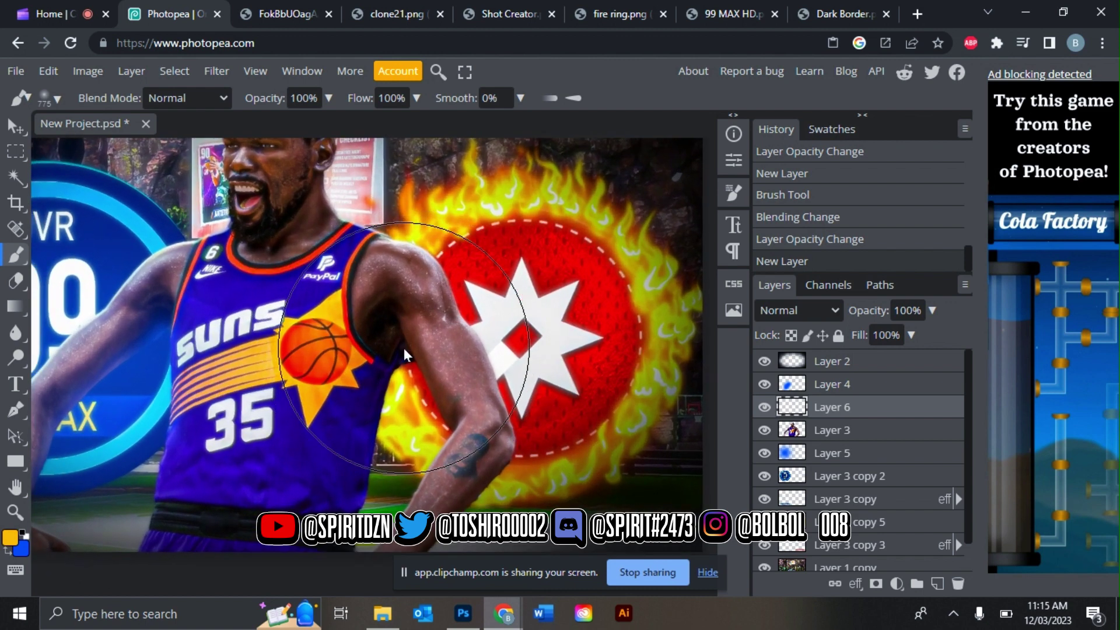
pyautogui.click(51, 98)
pyautogui.moveTo(188, 142); pyautogui.dragTo(157, 143)
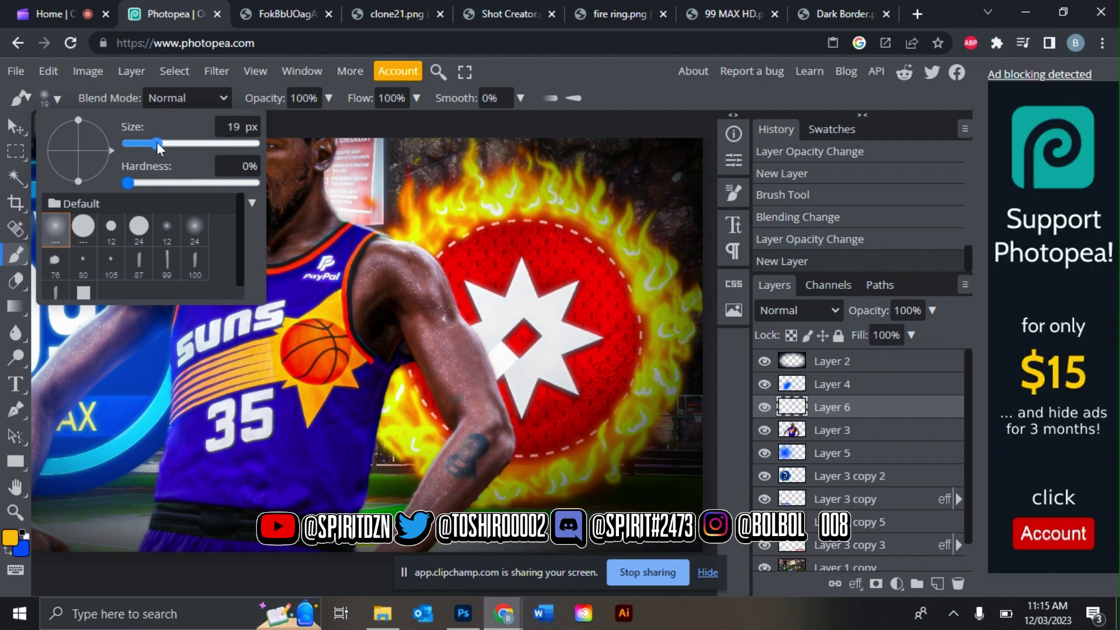
pyautogui.click(356, 226)
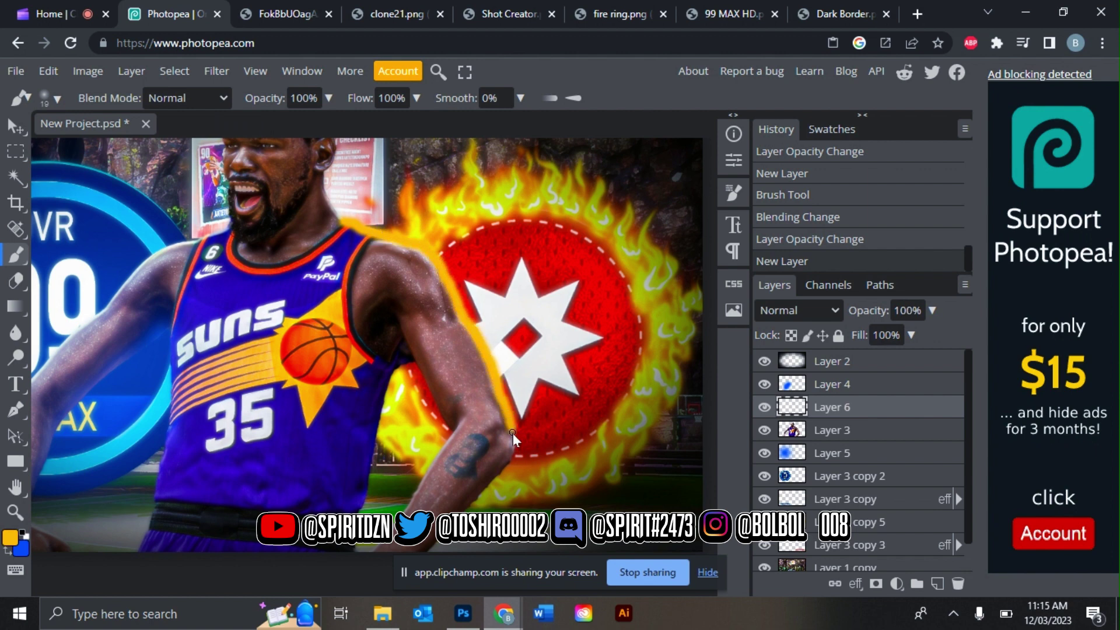
pyautogui.moveTo(513, 433); pyautogui.dragTo(513, 439)
pyautogui.moveTo(489, 493); pyautogui.dragTo(470, 505)
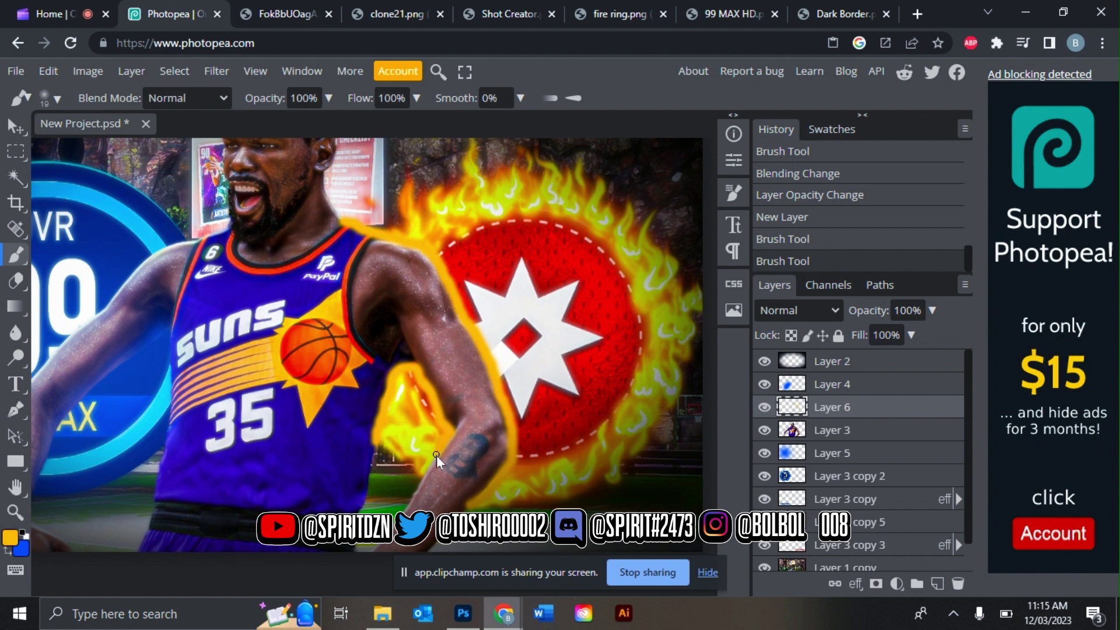
pyautogui.click(422, 474)
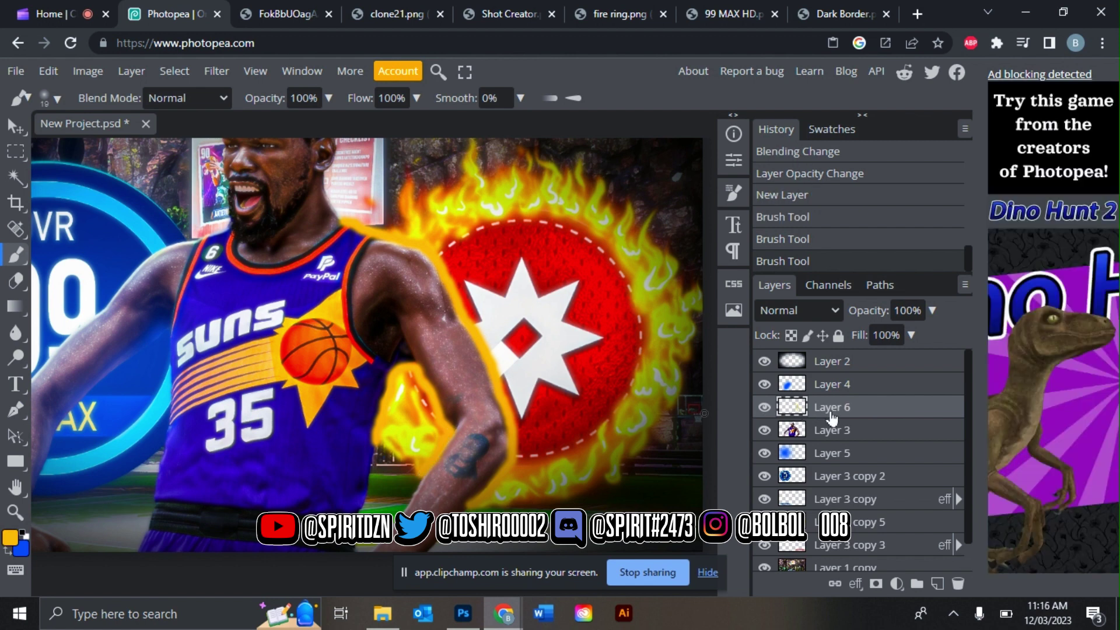
# Step: Clip the orange edge layer to the player and set its blend mode to Linear Dodge
pyautogui.rightClick(833, 416)
pyautogui.click(778, 455)
pyautogui.click(792, 310)
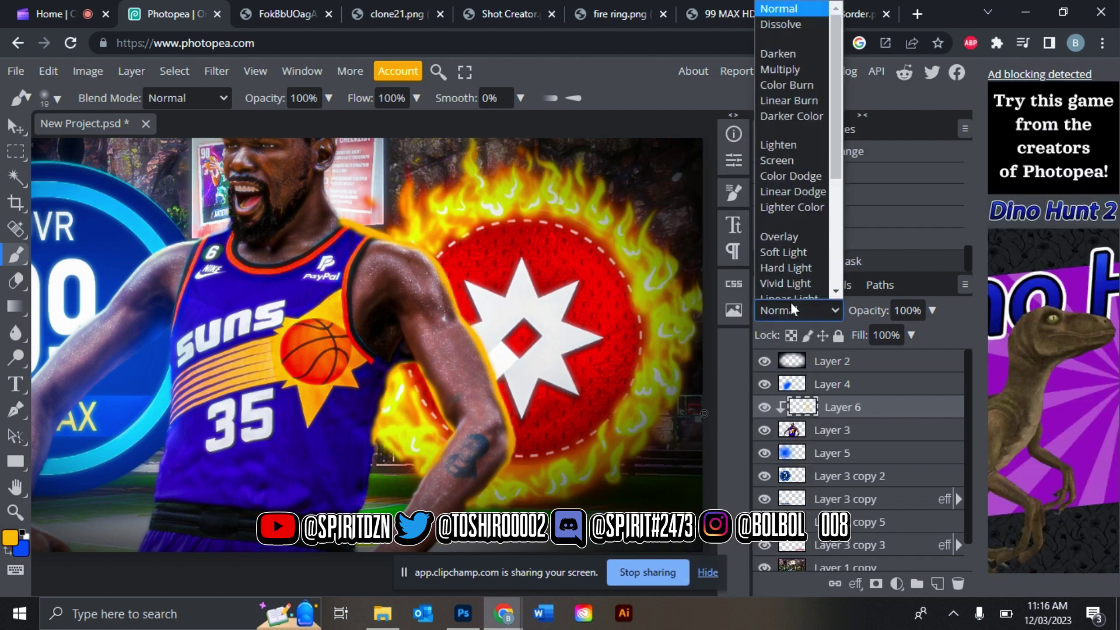
pyautogui.click(792, 191)
# Step: Apply an 11 px Gaussian Blur to the orange edge layer
pyautogui.click(219, 72)
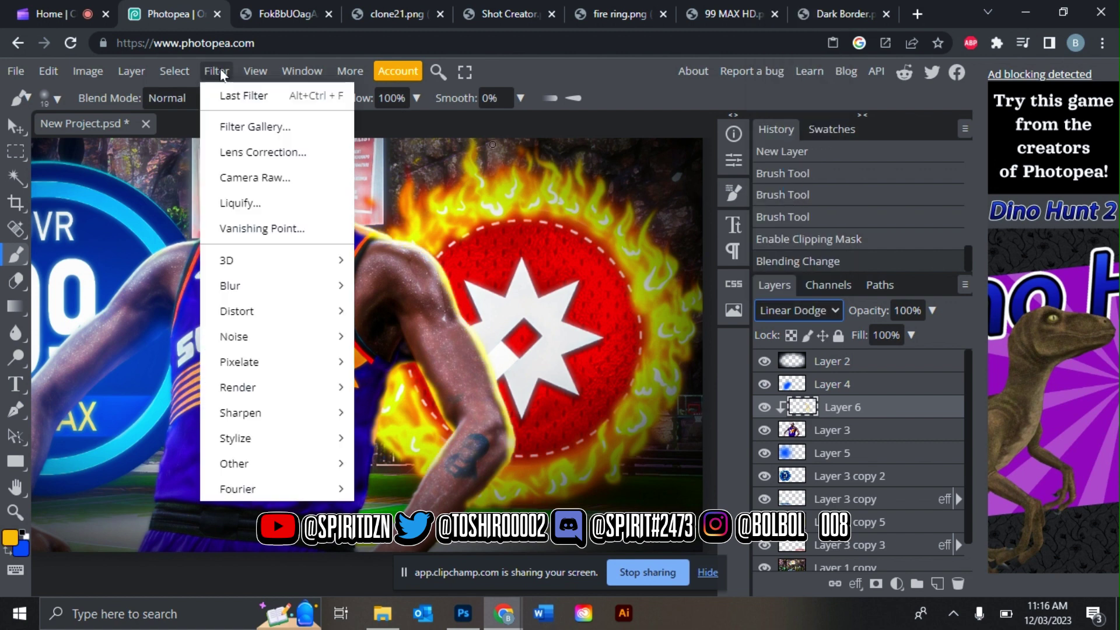
pyautogui.moveTo(233, 285)
pyautogui.click(386, 388)
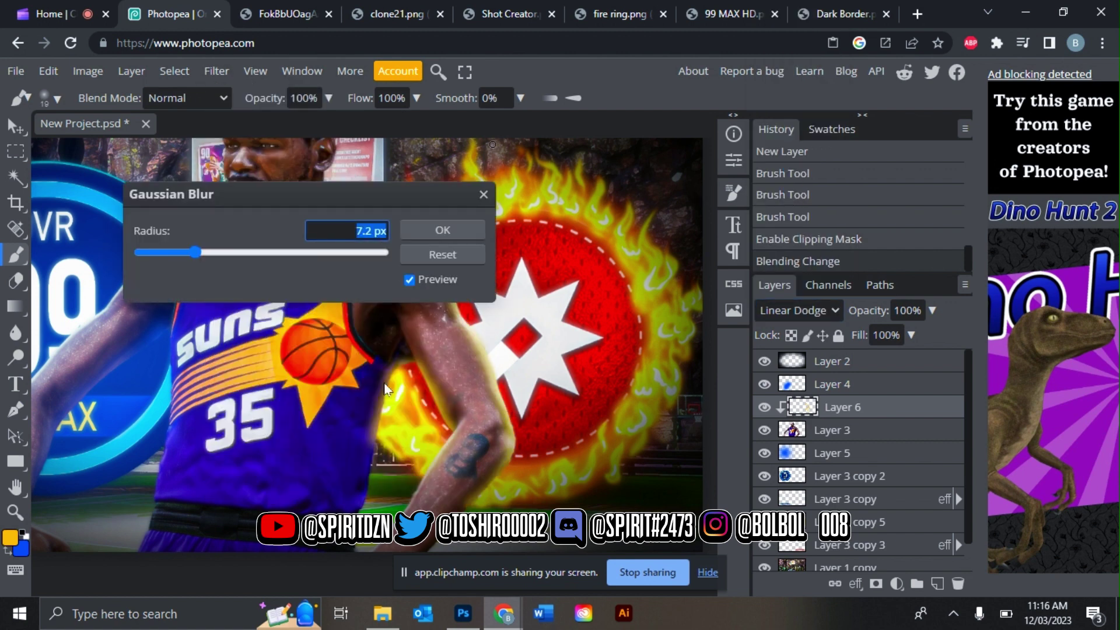
pyautogui.moveTo(400, 204); pyautogui.dragTo(656, 174)
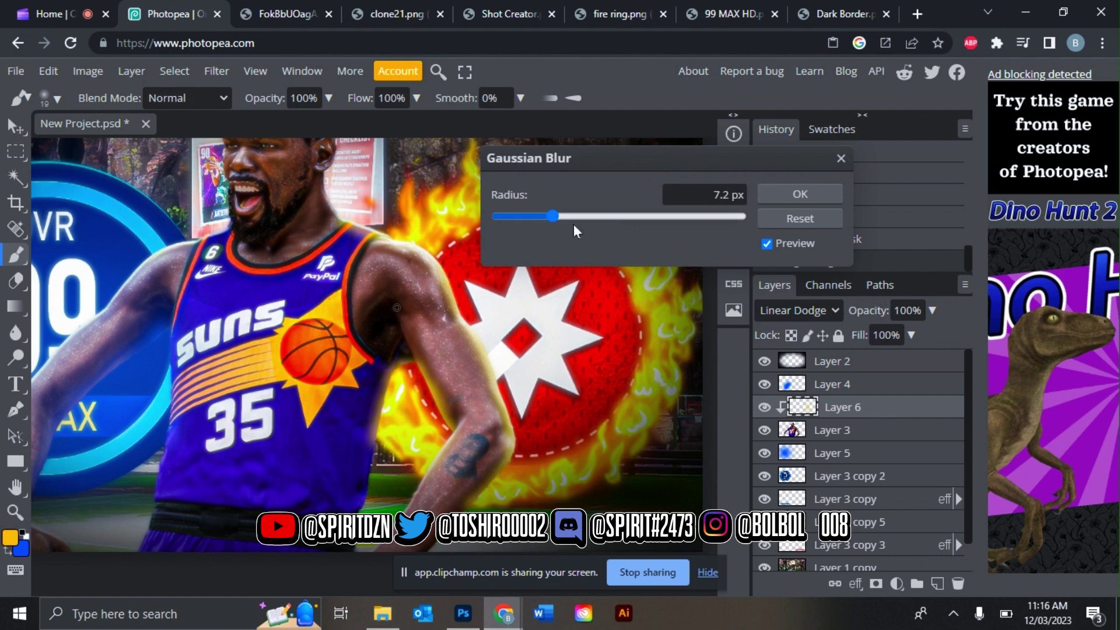
pyautogui.moveTo(553, 216); pyautogui.dragTo(561, 217)
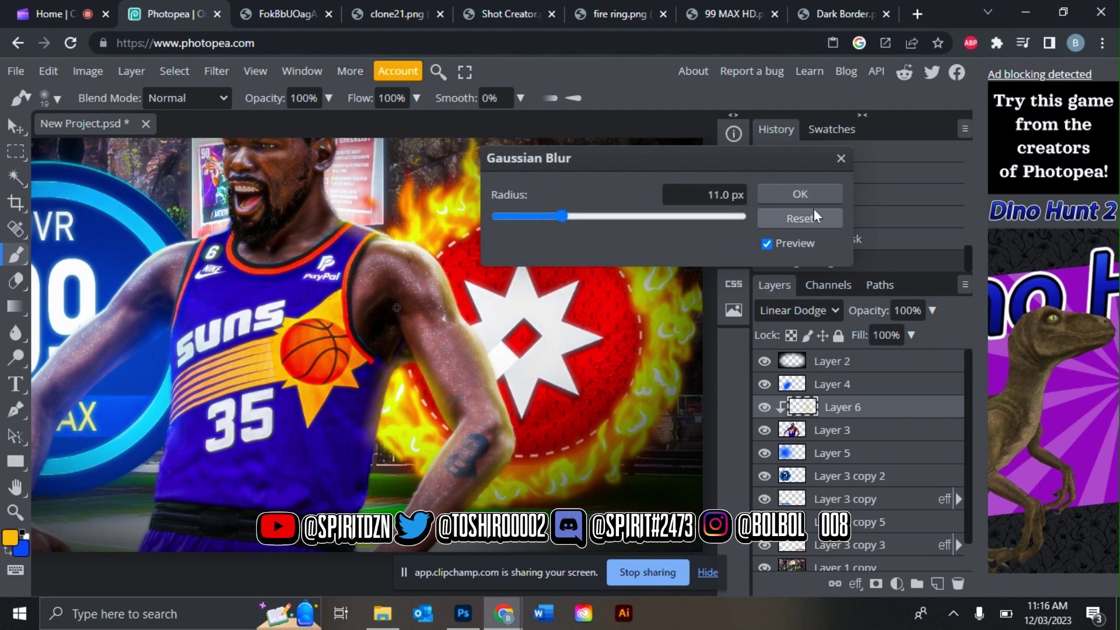
pyautogui.click(799, 187)
# Step: Merge the clipped orange rim light layer down into the player layer
pyautogui.scroll(-1, 287, 258)
pyautogui.scroll(-1, 287, 258)
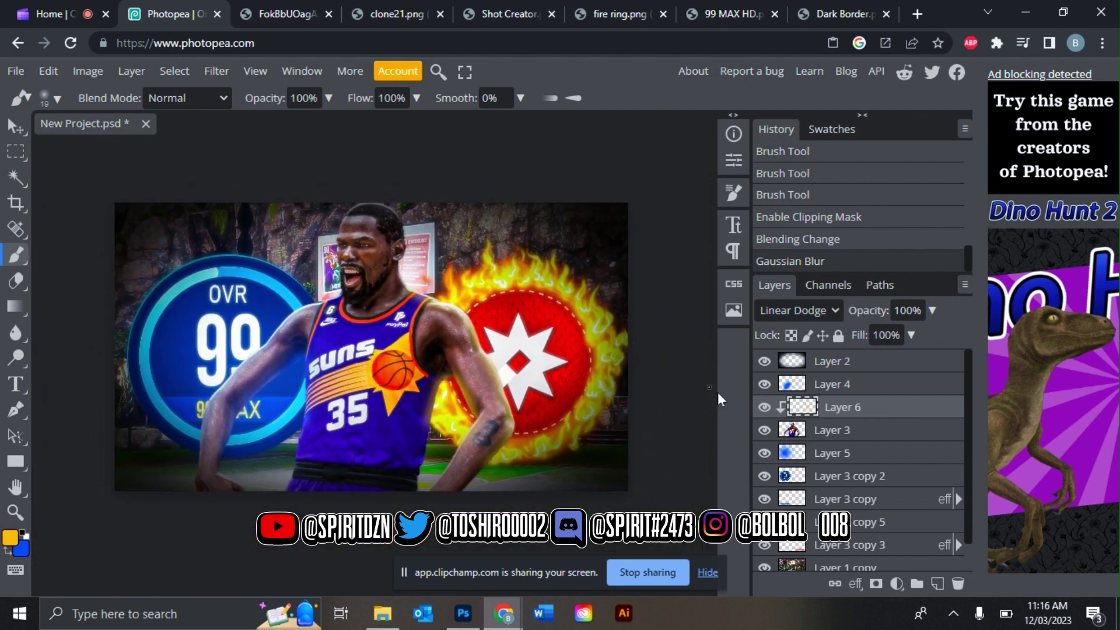
pyautogui.rightClick(854, 432)
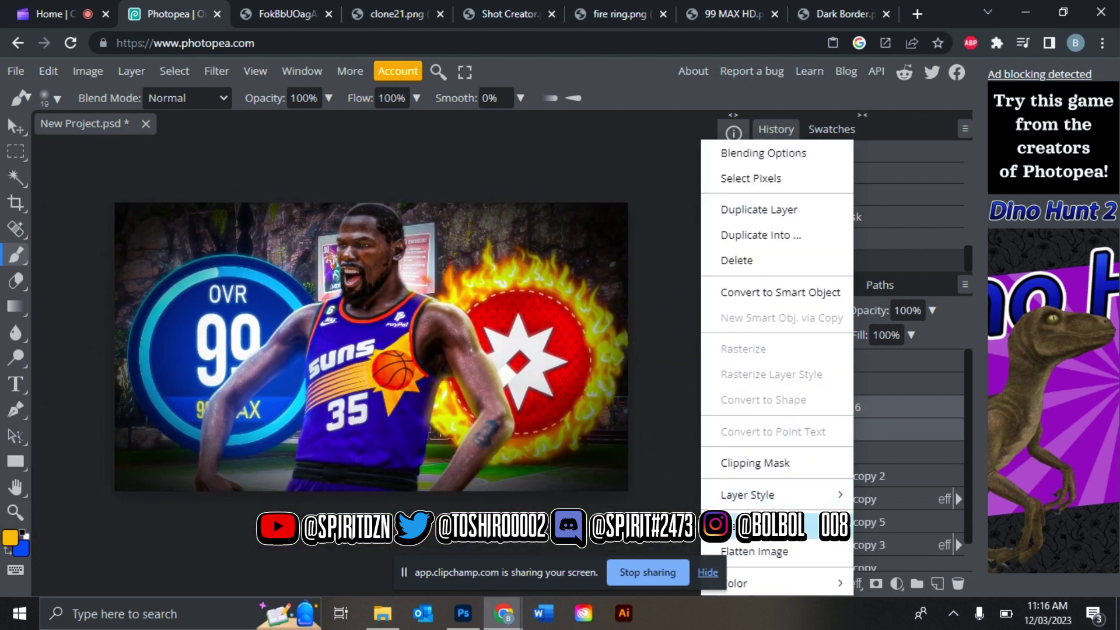
pyautogui.click(753, 523)
# Step: Add a new layer directly above the merged player and enlarge the soft brush to 288 px
pyautogui.click(938, 583)
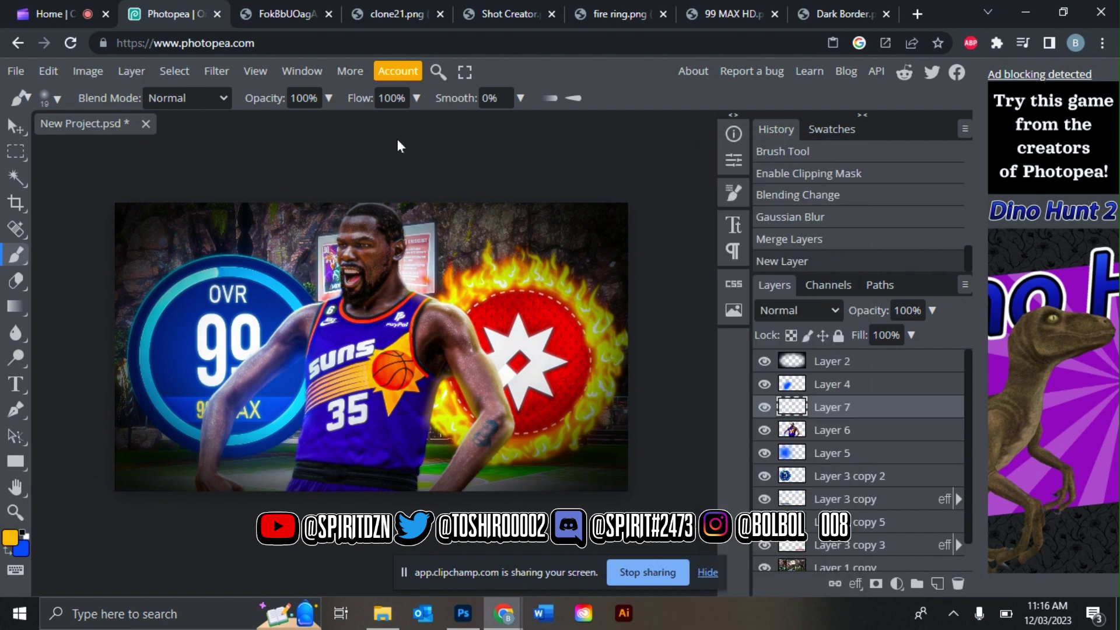
pyautogui.click(54, 100)
pyautogui.click(858, 430)
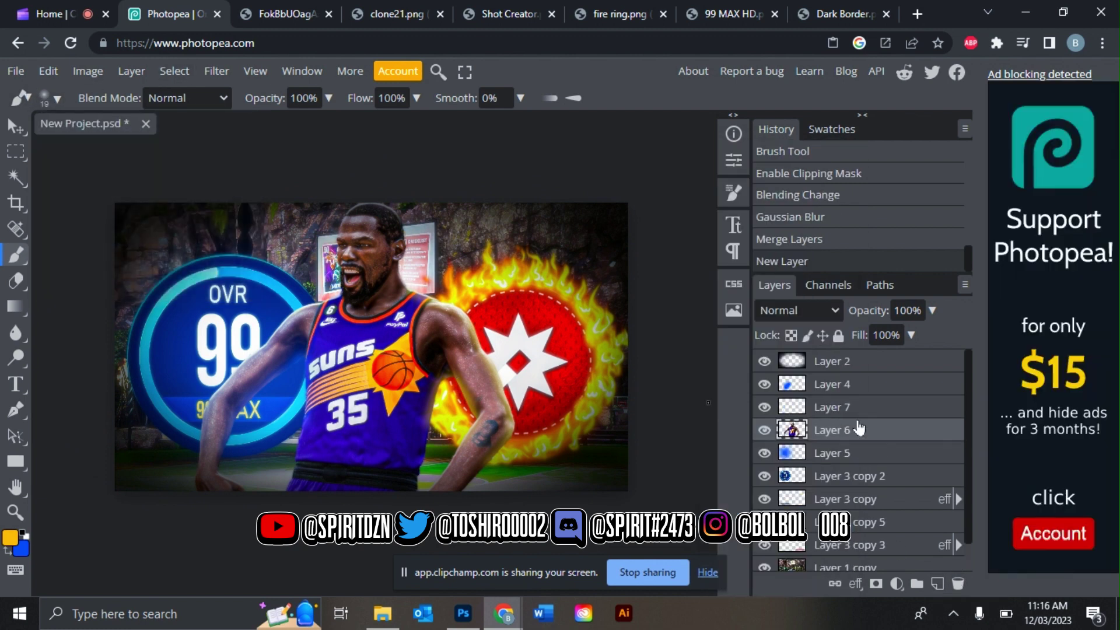
pyautogui.click(850, 408)
pyautogui.click(57, 99)
pyautogui.moveTo(124, 144)
pyautogui.mouseDown()
pyautogui.moveTo(218, 145)
pyautogui.moveTo(192, 146)
pyautogui.mouseUp()
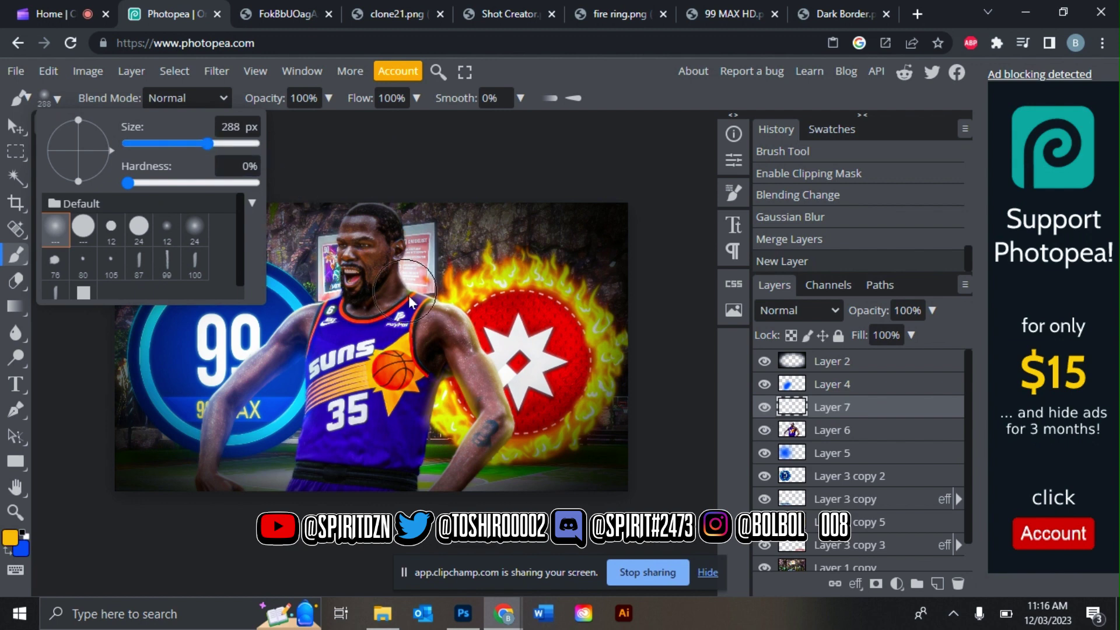
# Step: Try a broad orange glow over the arm beside the fire badge at Linear Dodge 31%, and replace its layer with an empty one
pyautogui.click(455, 368)
pyautogui.moveTo(455, 368); pyautogui.dragTo(475, 422)
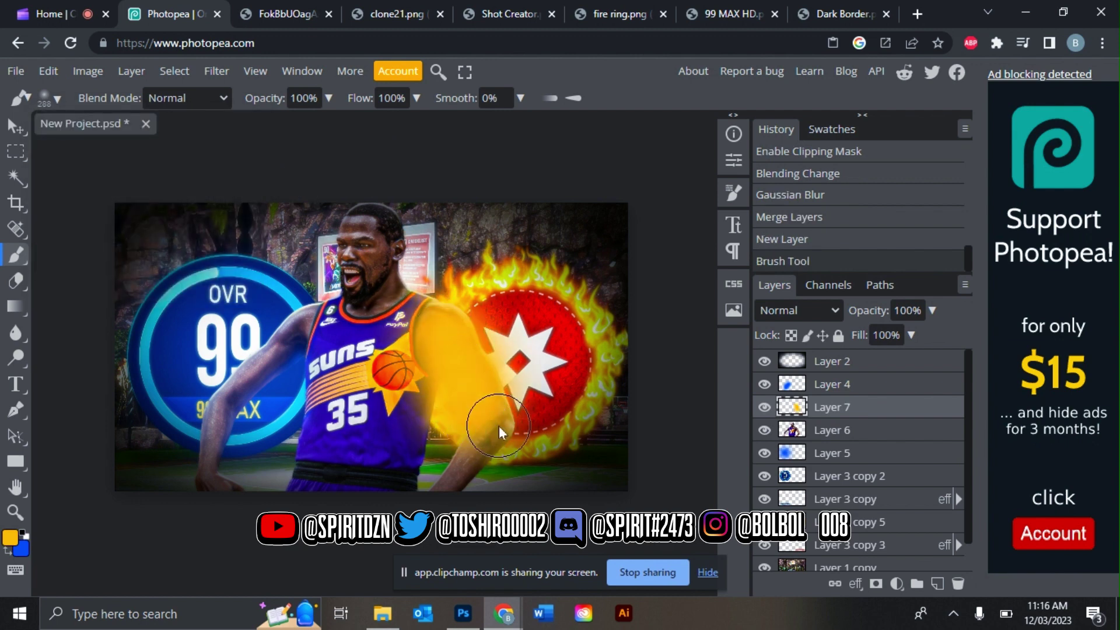
pyautogui.click(498, 426)
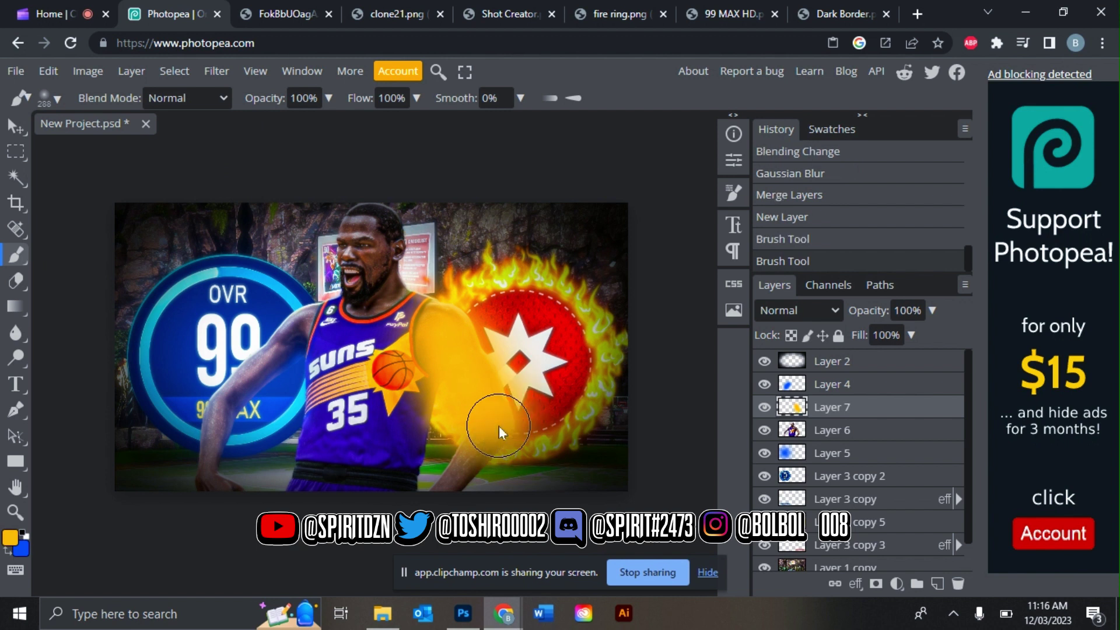
pyautogui.click(794, 309)
pyautogui.click(799, 184)
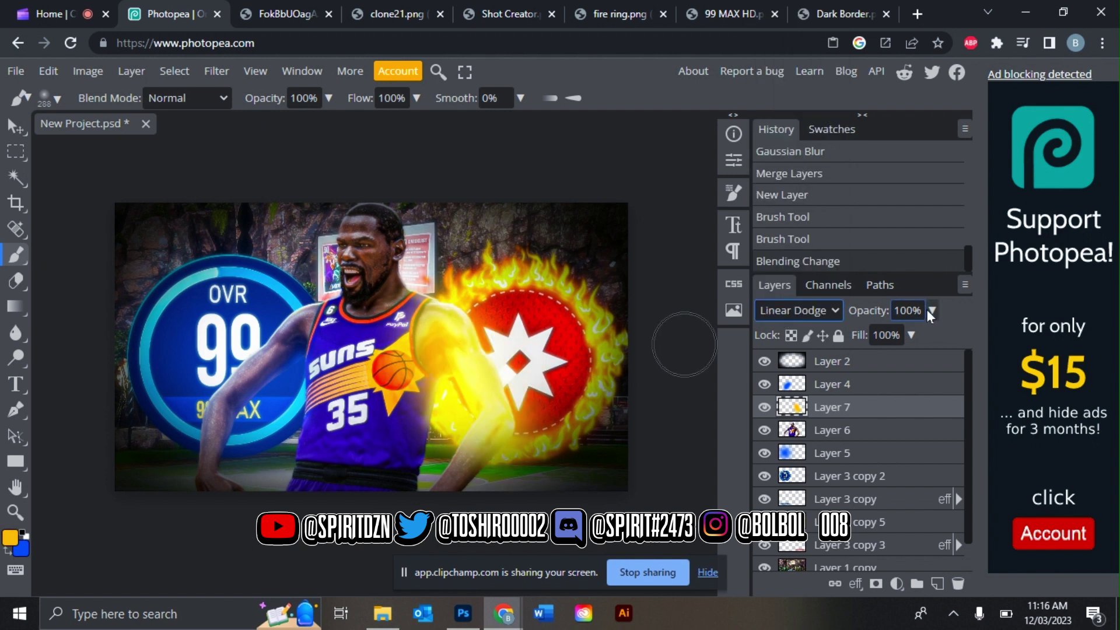
pyautogui.click(932, 311)
pyautogui.moveTo(933, 336)
pyautogui.mouseDown()
pyautogui.moveTo(866, 348)
pyautogui.moveTo(878, 347)
pyautogui.mouseUp()
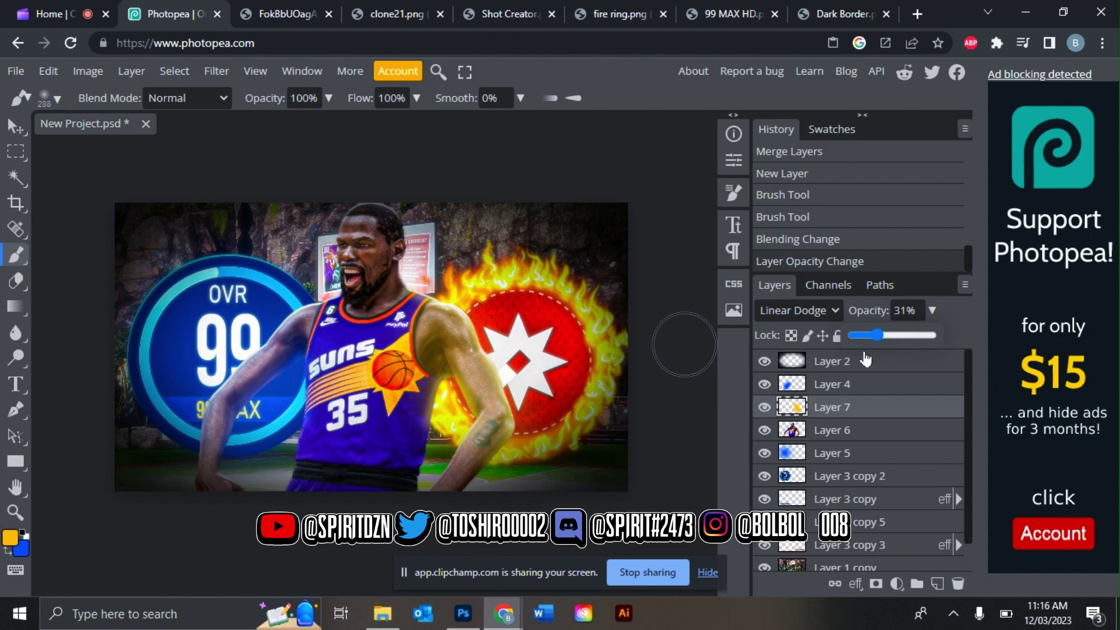
pyautogui.press('Delete')
pyautogui.click(937, 584)
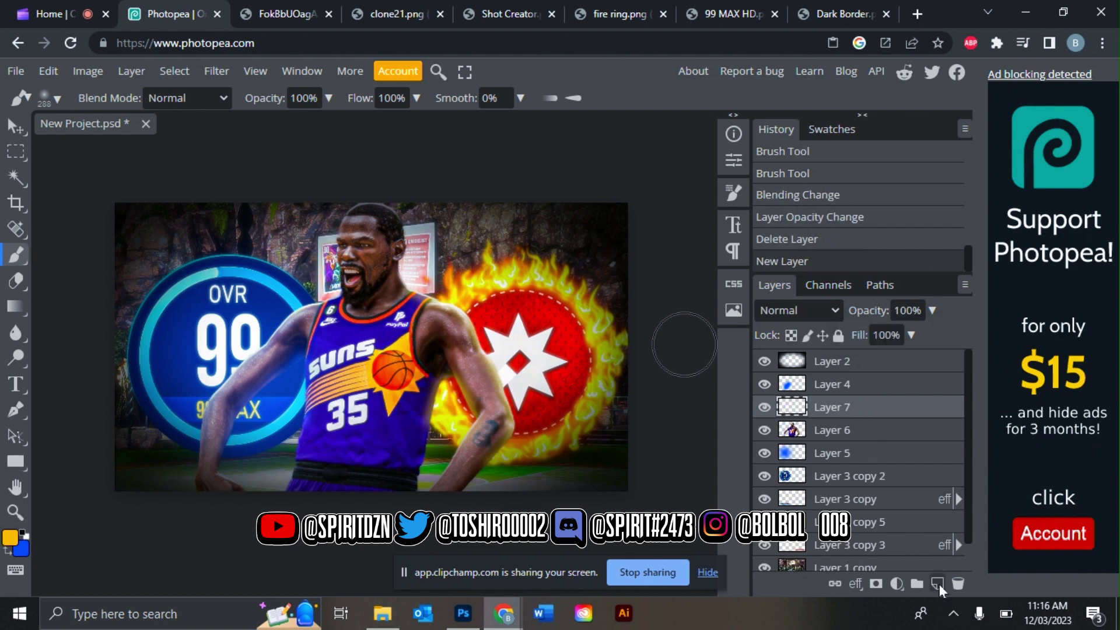
# Step: Dab an orange glow over the inner arm beside the fire badge and set its layer to Linear Dodge at 43% opacity
pyautogui.moveTo(428, 356)
pyautogui.mouseDown()
pyautogui.moveTo(461, 380)
pyautogui.moveTo(450, 408)
pyautogui.mouseUp()
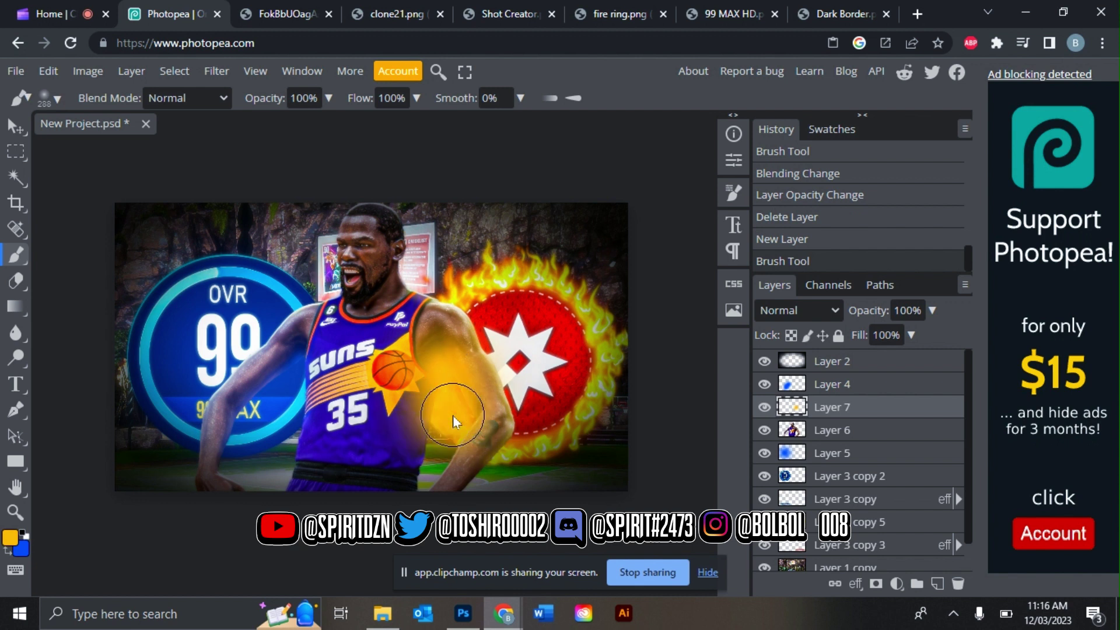
pyautogui.click(820, 309)
pyautogui.click(805, 192)
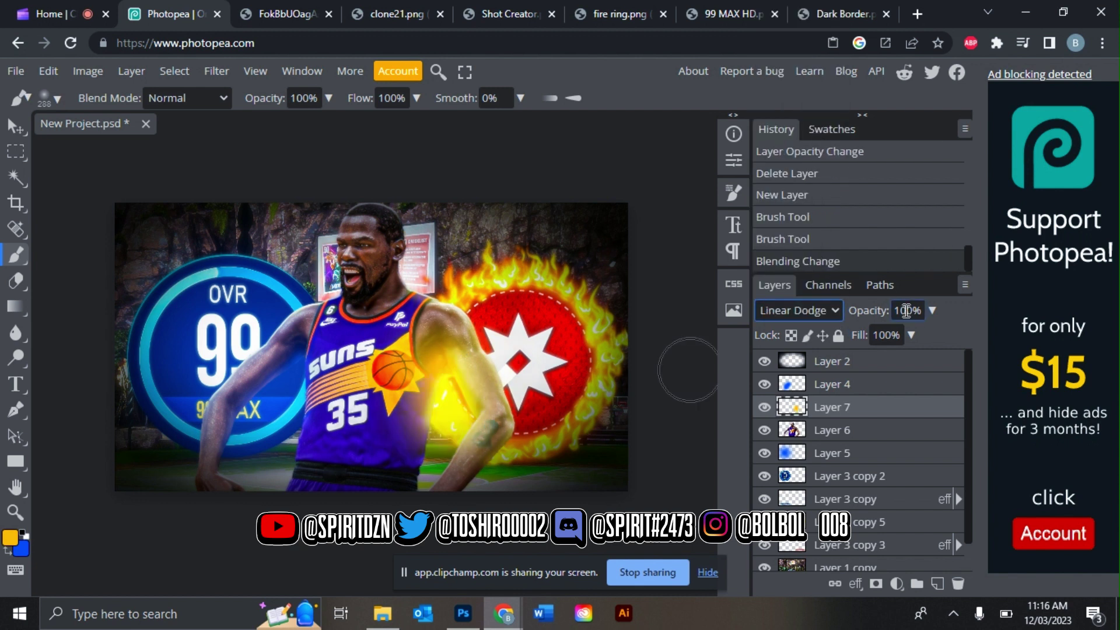
pyautogui.moveTo(930, 312); pyautogui.dragTo(887, 349)
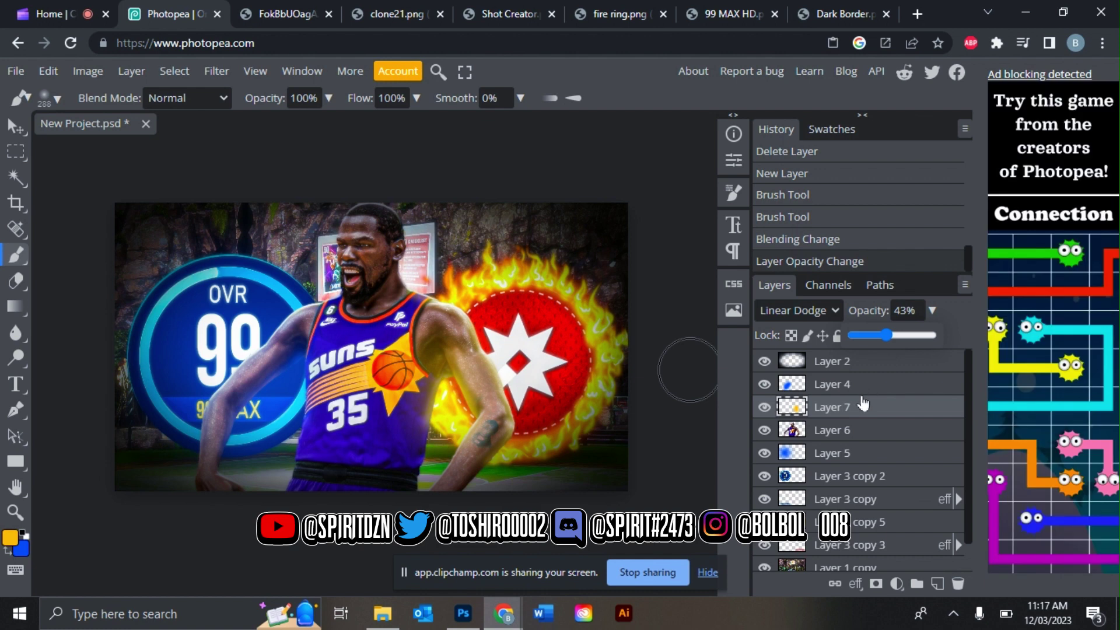
# Step: Add a new layer between the blue badge glow and the 99 OVR badge
pyautogui.click(861, 432)
pyautogui.click(873, 467)
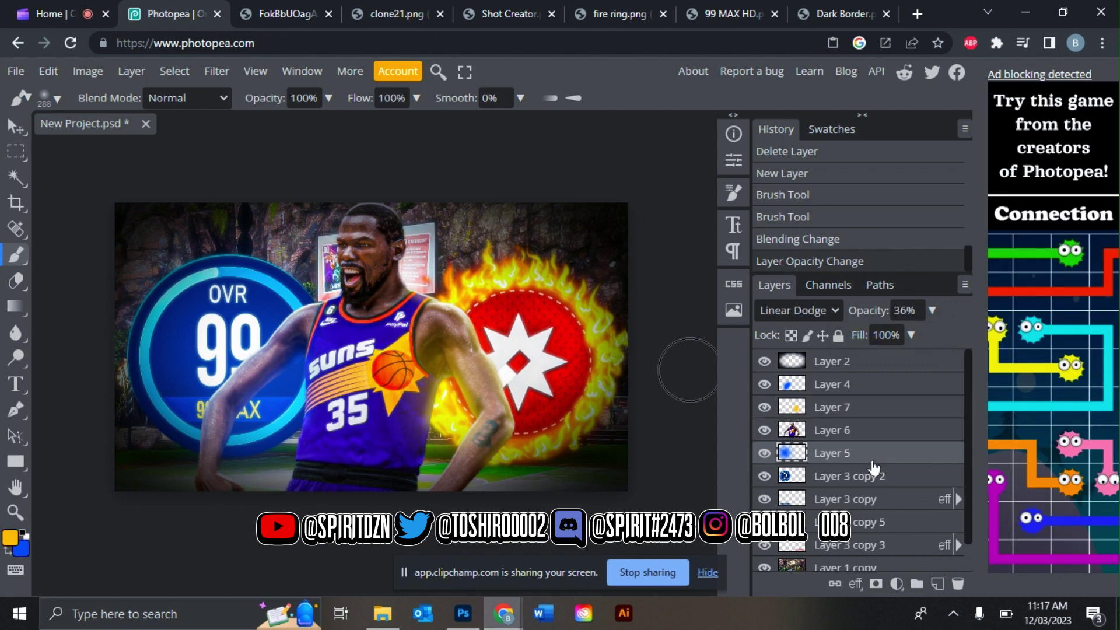
pyautogui.click(938, 584)
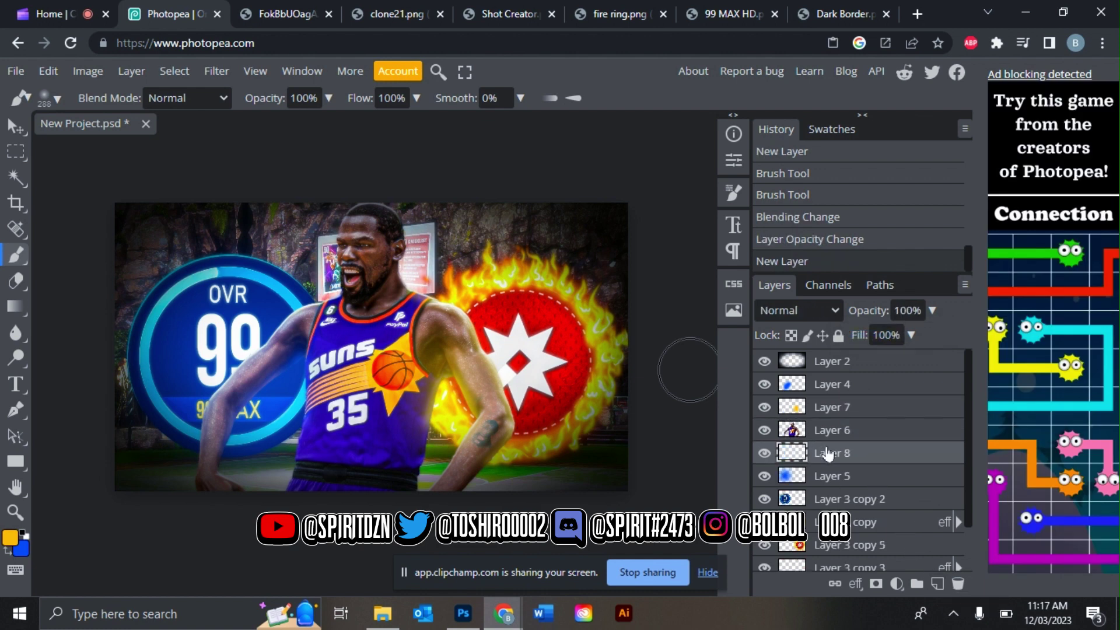
pyautogui.moveTo(828, 454); pyautogui.dragTo(831, 478)
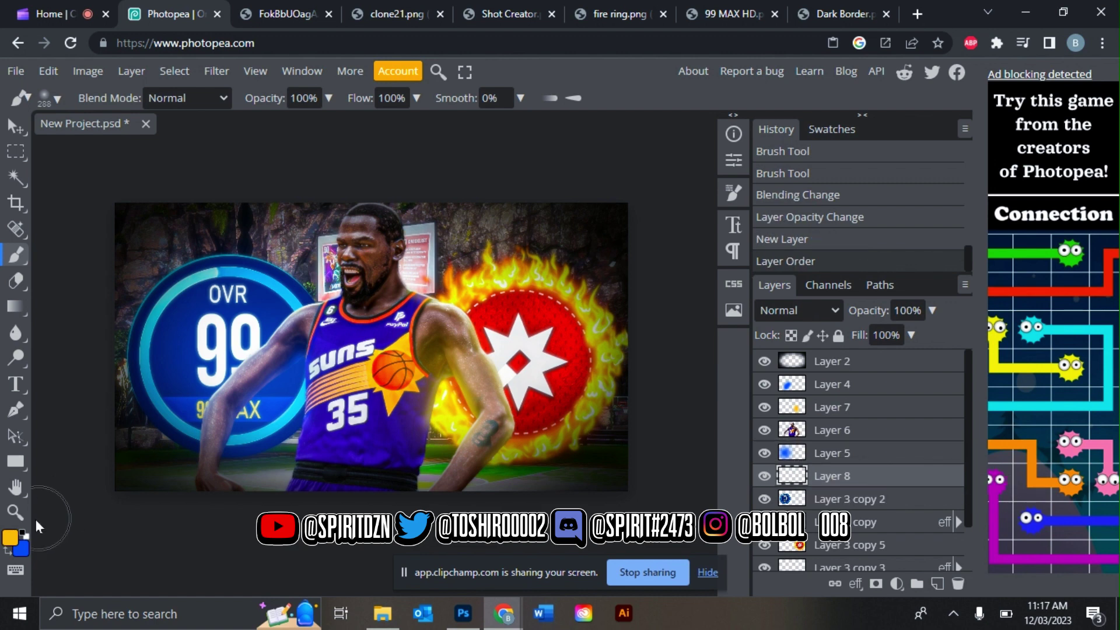
# Step: Set the foreground colour to white and dab once behind the player's chest with a soft 758 px brush
pyautogui.click(10, 538)
pyautogui.click(134, 220)
pyautogui.click(473, 237)
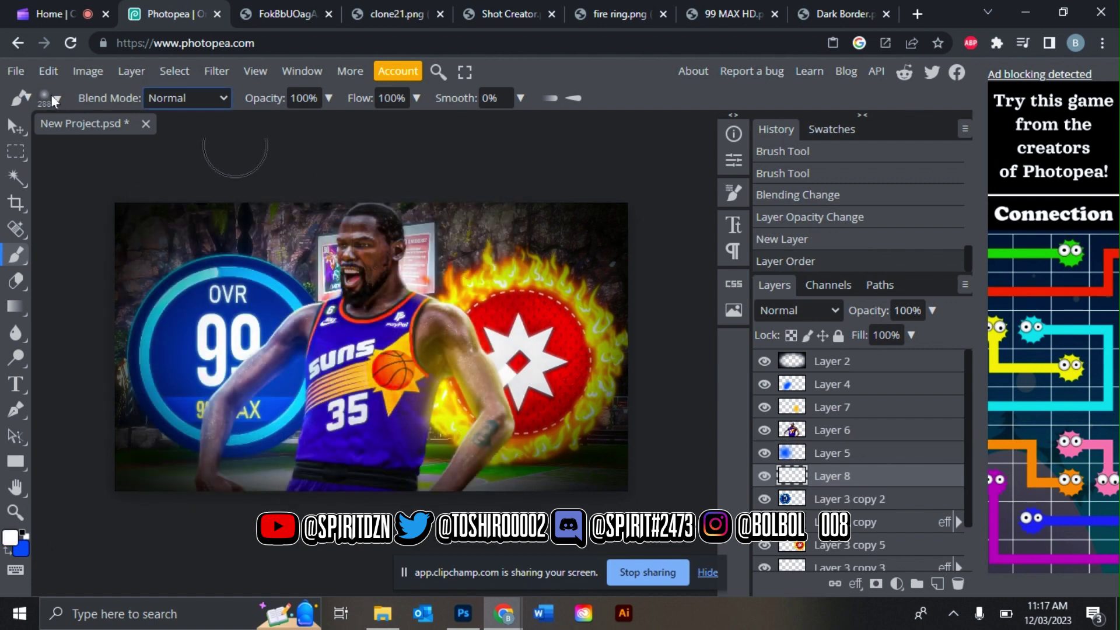
pyautogui.click(51, 95)
pyautogui.click(242, 142)
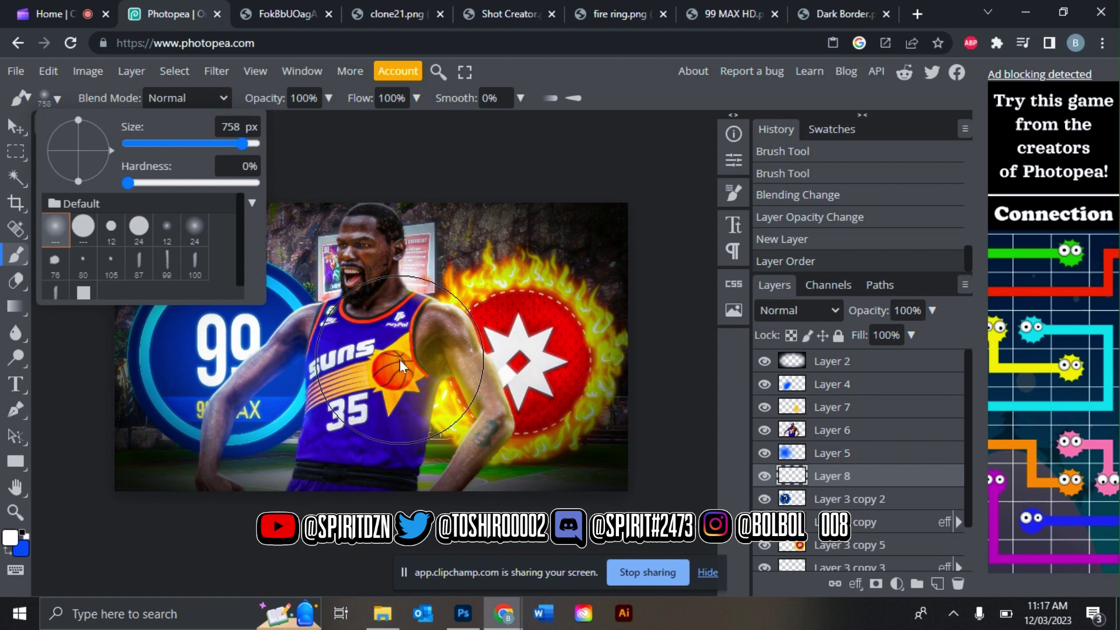
pyautogui.click(367, 387)
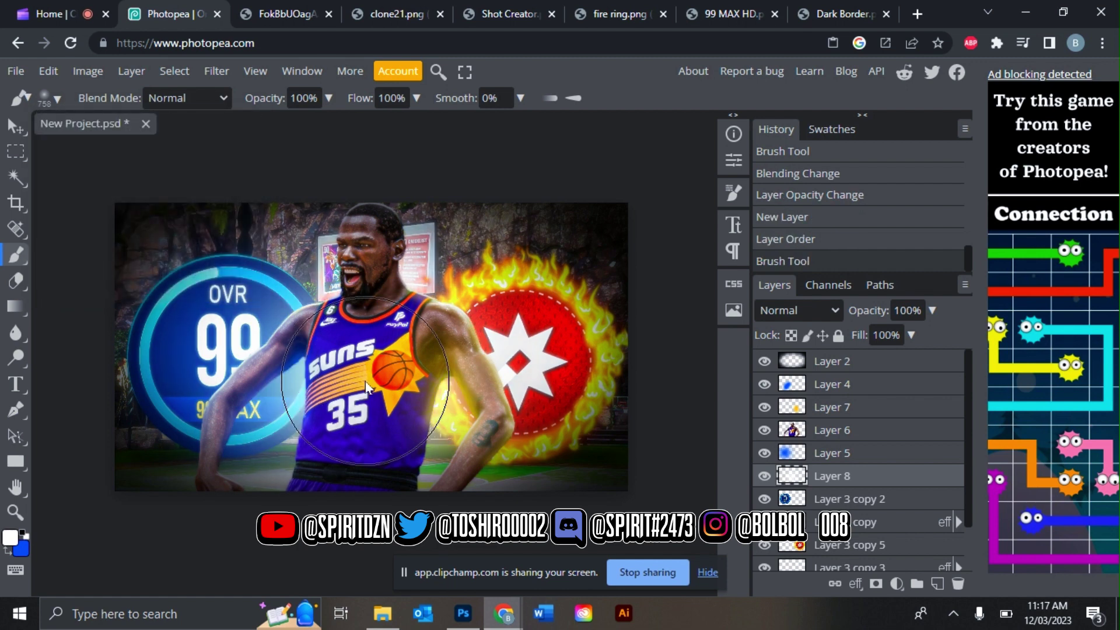
# Step: Set the white glow layer to Linear Dodge at 58% opacity
pyautogui.moveTo(932, 310)
pyautogui.mouseDown()
pyautogui.moveTo(909, 331)
pyautogui.moveTo(929, 300)
pyautogui.moveTo(899, 340)
pyautogui.mouseUp()
pyautogui.click(818, 310)
pyautogui.click(793, 183)
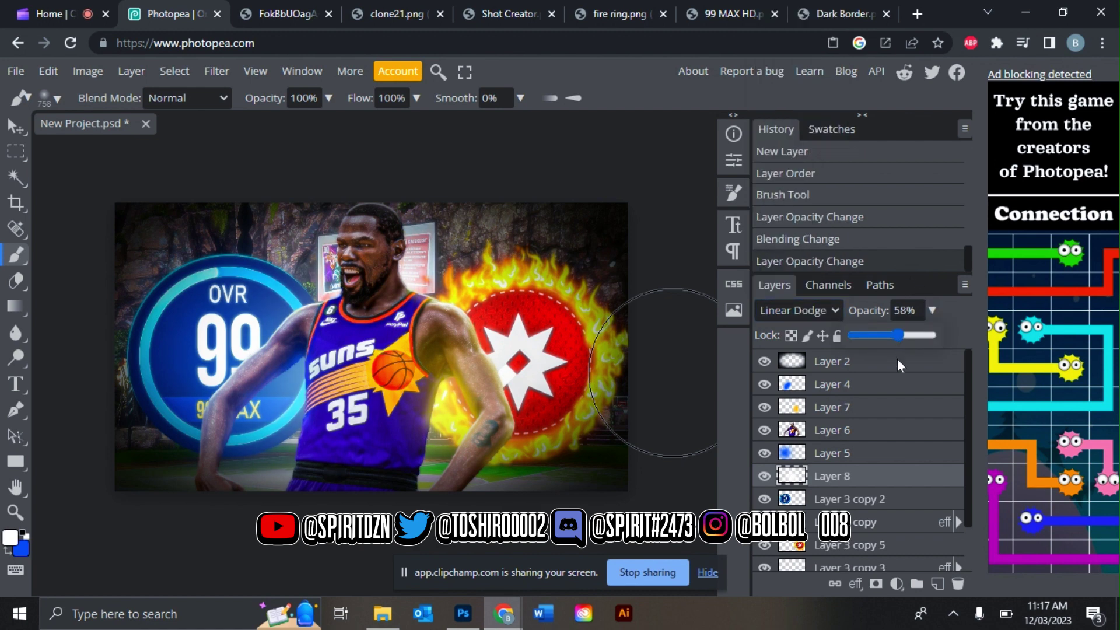
# Step: Place the NBA 2K23 logo from the Pictures > effects > NBA 2K23 PNGs > 2K LOGOS folder directly above the player layer
pyautogui.click(840, 461)
pyautogui.click(834, 436)
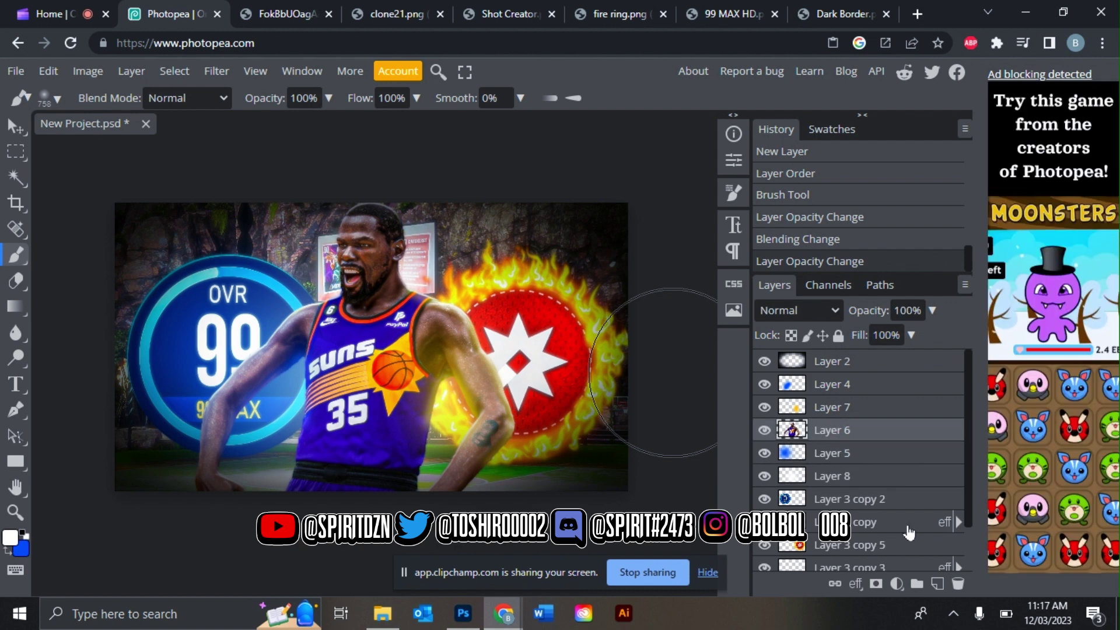
pyautogui.click(382, 613)
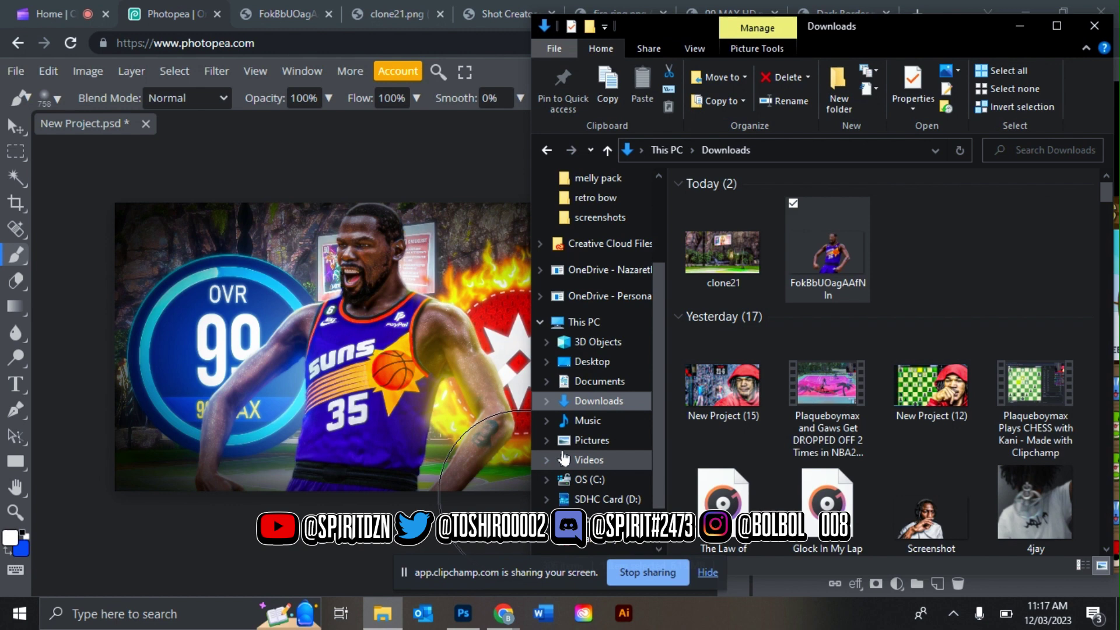
pyautogui.click(609, 443)
pyautogui.doubleClick(721, 228)
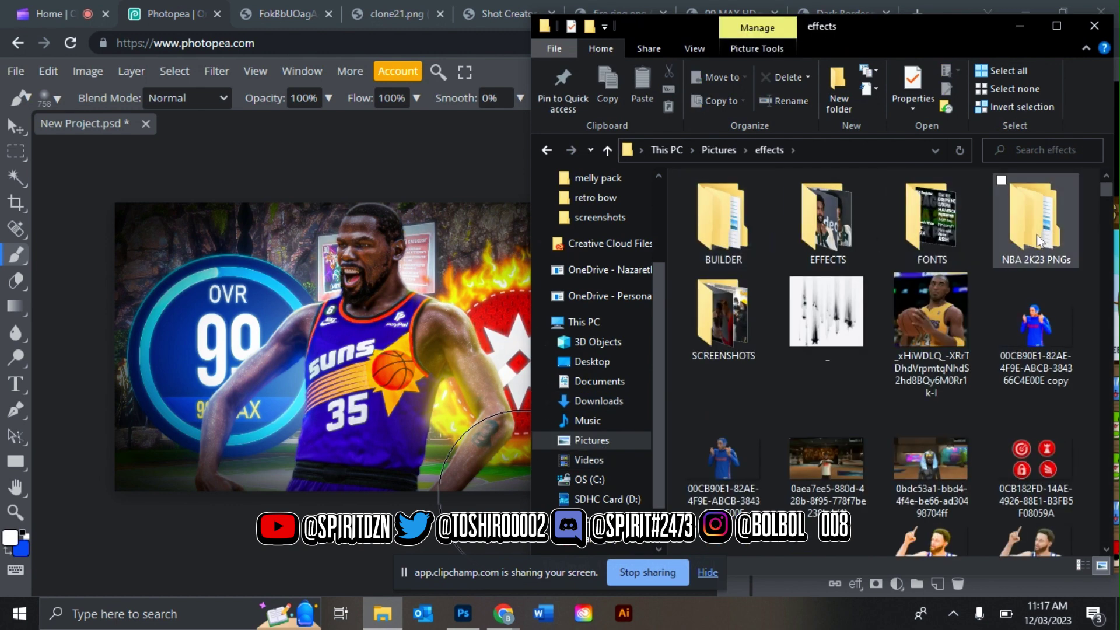
pyautogui.doubleClick(1037, 239)
pyautogui.doubleClick(724, 218)
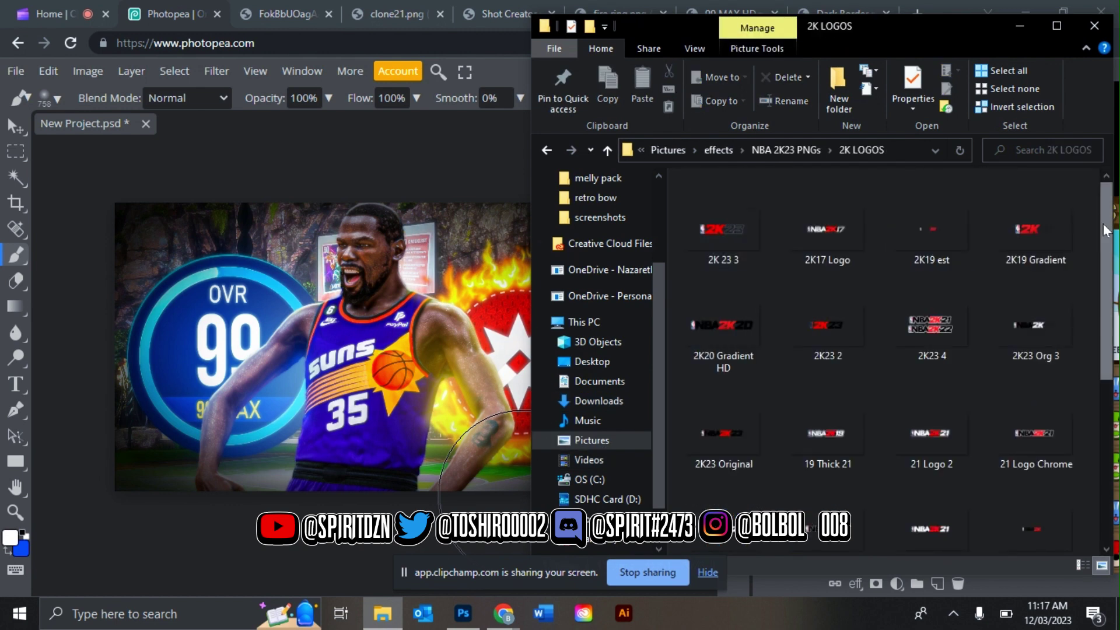
pyautogui.scroll(-5, 1105, 229)
pyautogui.click(225, 449)
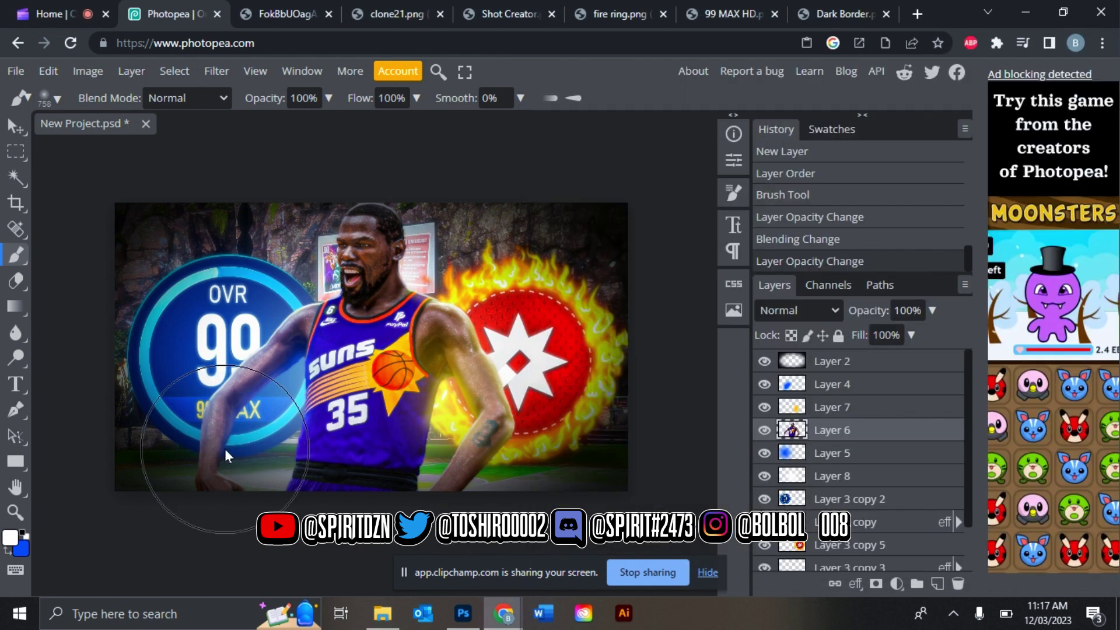
# Step: Scale the NBA 2K23 logo to about 42% in the thumbnail's lower-left corner and move its layer to the top of the stack
pyautogui.moveTo(365, 198); pyautogui.dragTo(371, 306)
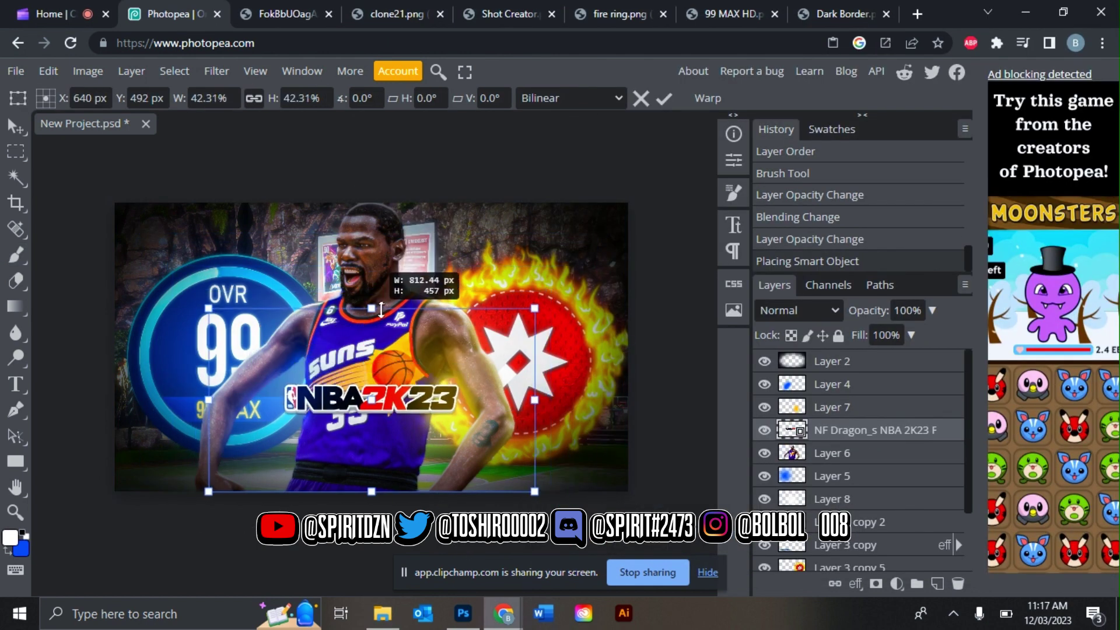
pyautogui.moveTo(407, 397); pyautogui.dragTo(245, 480)
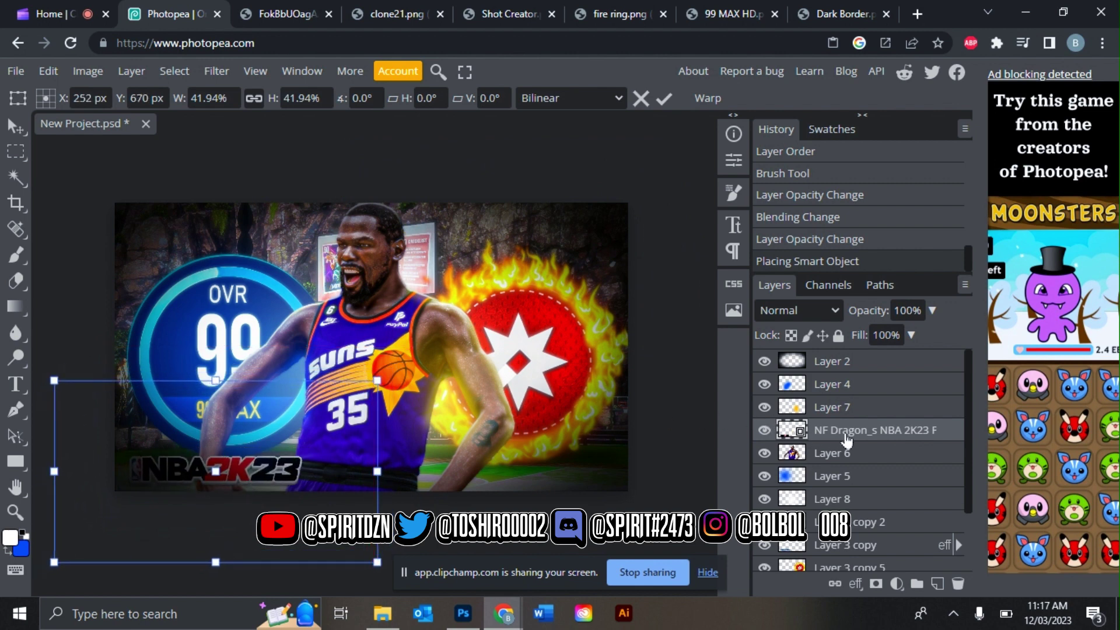
pyautogui.moveTo(847, 439); pyautogui.dragTo(829, 357)
pyautogui.press('b')
# Step: Free-transform the NBA 2K23 logo to 39.48% and position it at X 242 px, Y 668 px
pyautogui.click(48, 71)
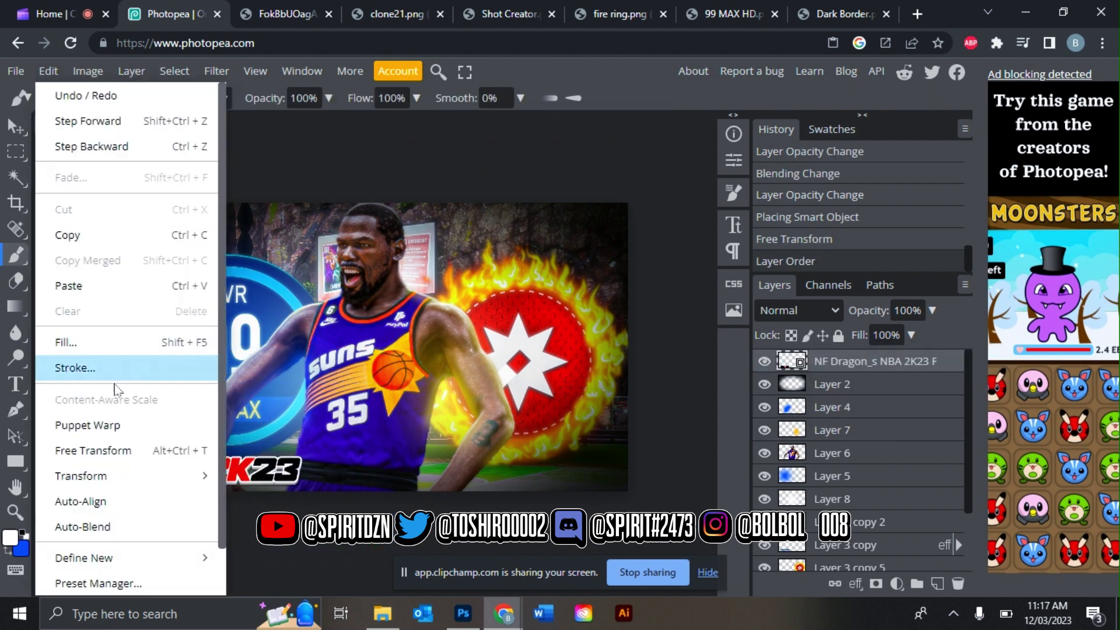
pyautogui.click(105, 450)
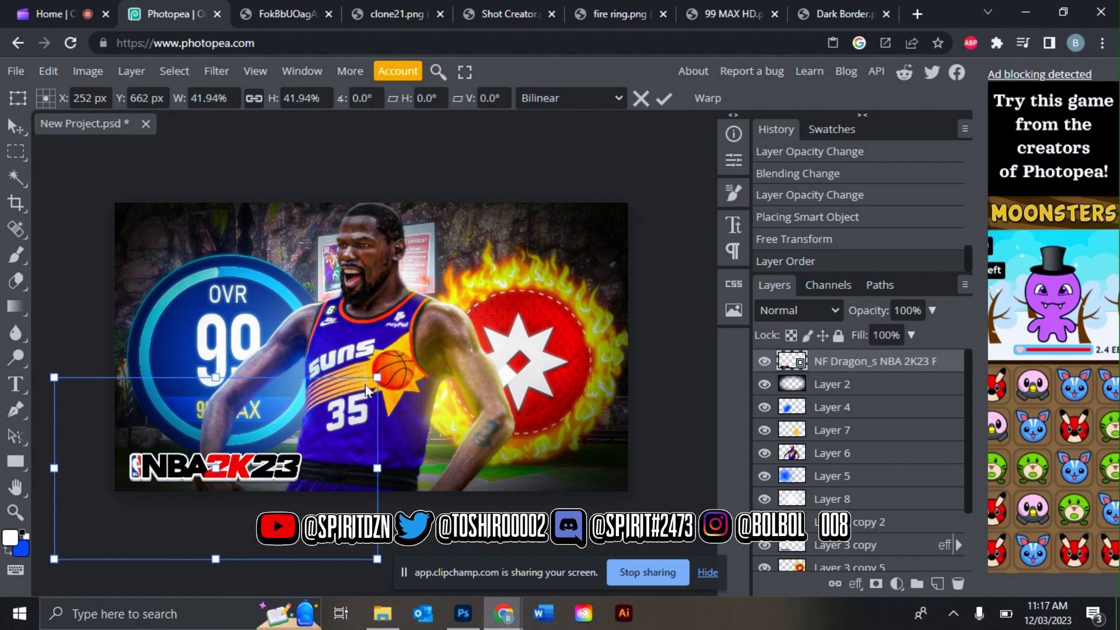
pyautogui.moveTo(366, 389); pyautogui.dragTo(358, 384)
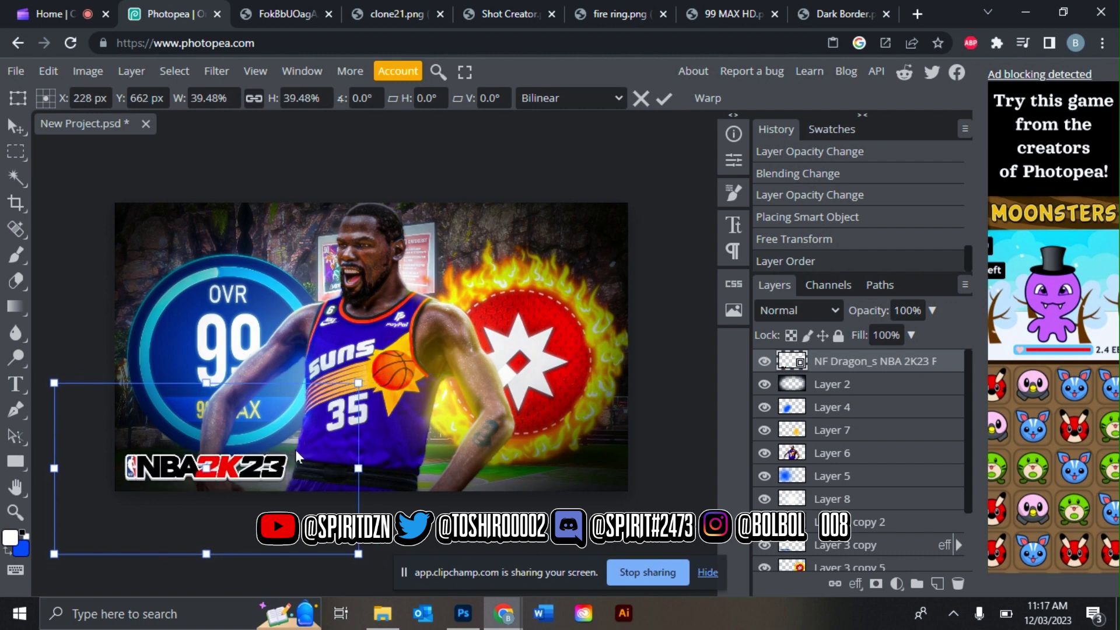
pyautogui.moveTo(295, 450); pyautogui.dragTo(302, 453)
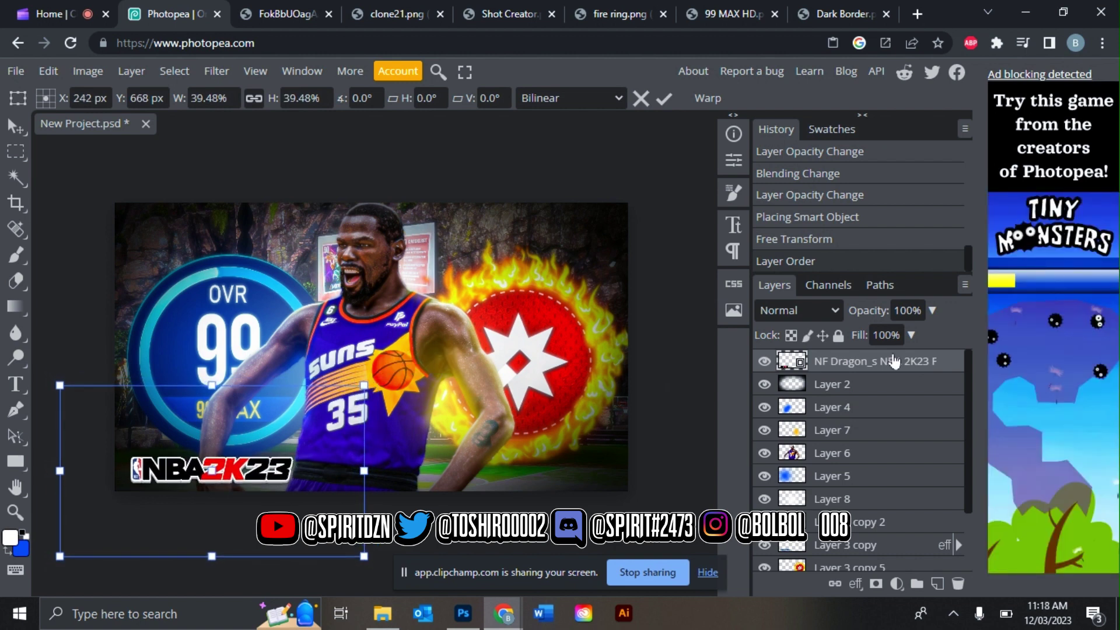
pyautogui.press('b')
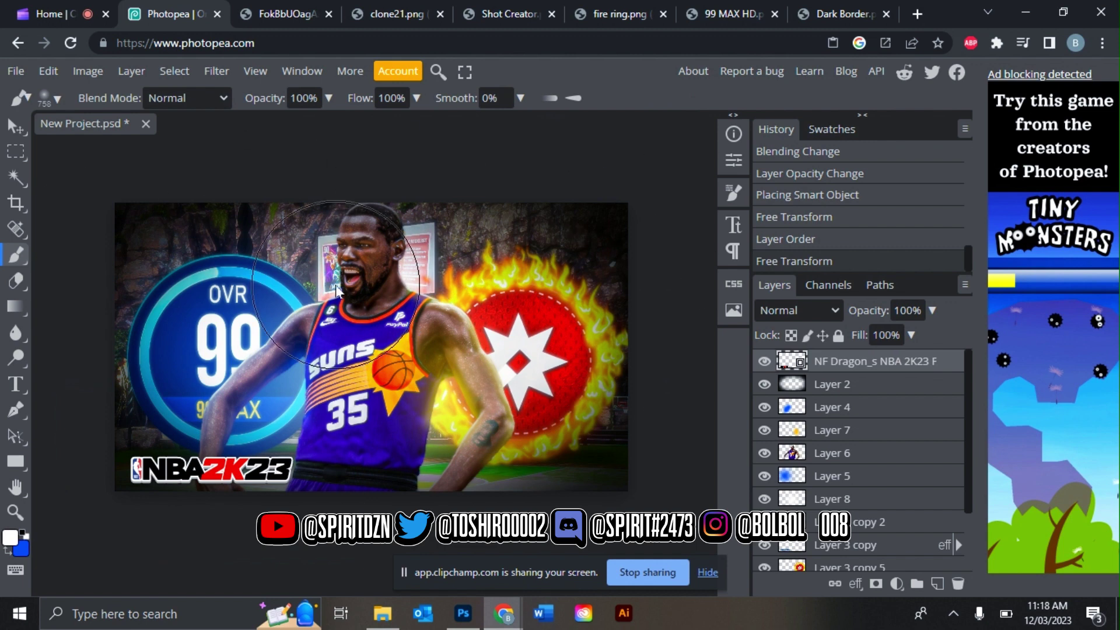
# Step: Export the finished thumbnail as a PNG
pyautogui.click(471, 623)
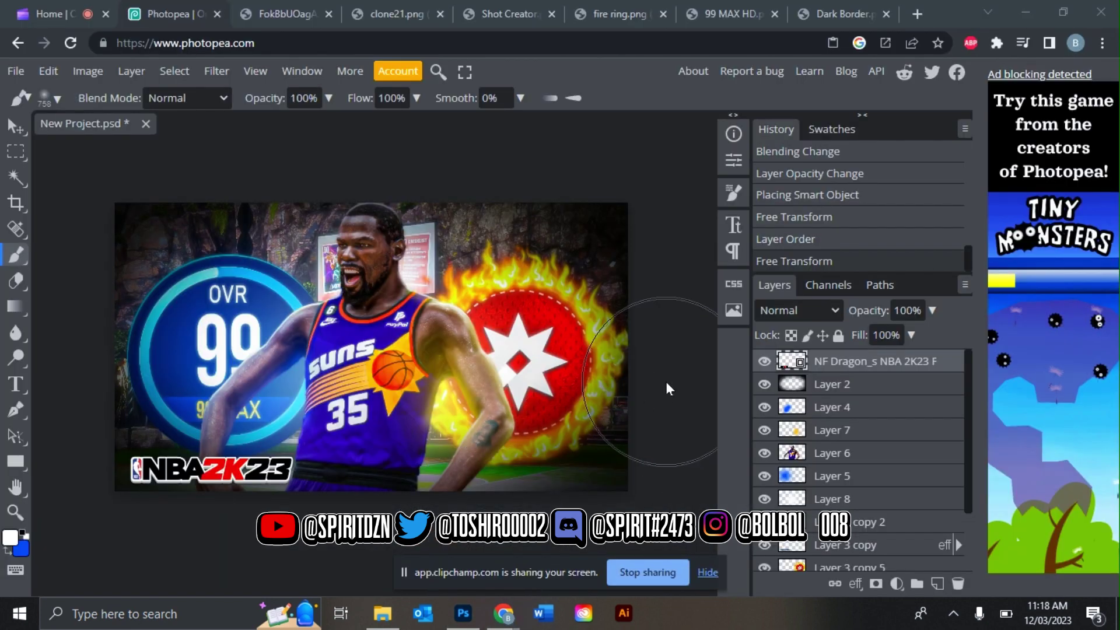
pyautogui.click(15, 71)
pyautogui.moveTo(70, 311)
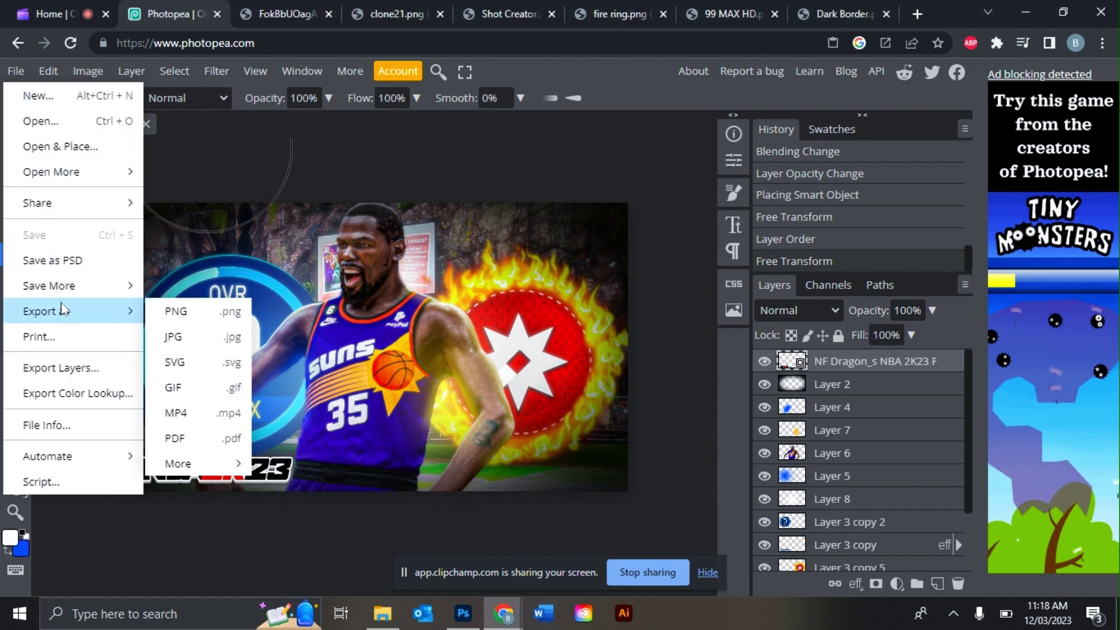
pyautogui.click(201, 321)
pyautogui.click(588, 341)
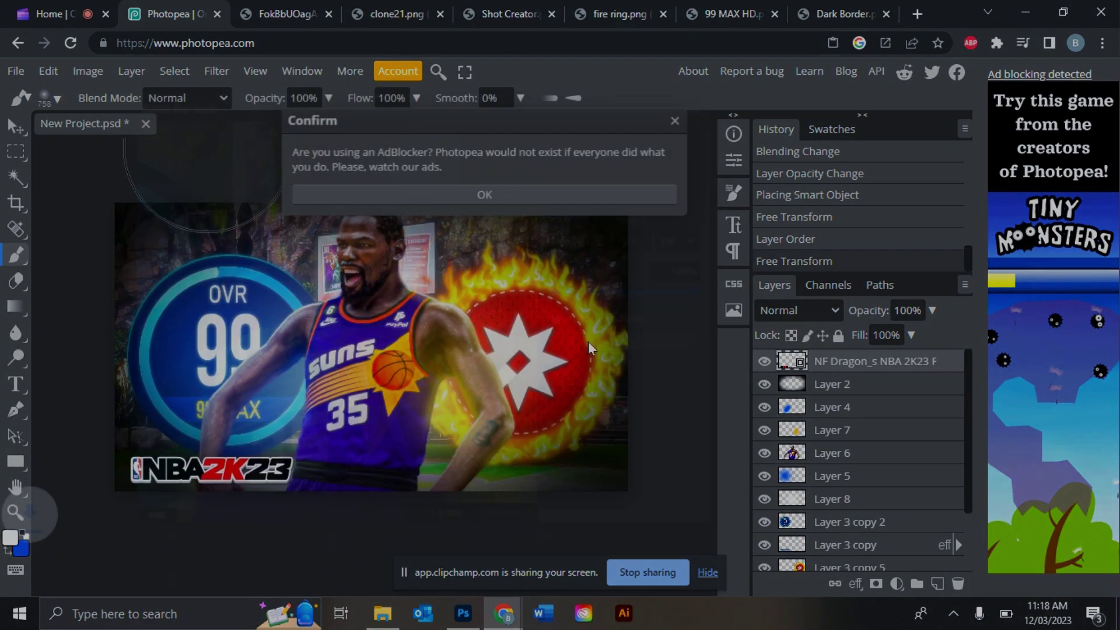